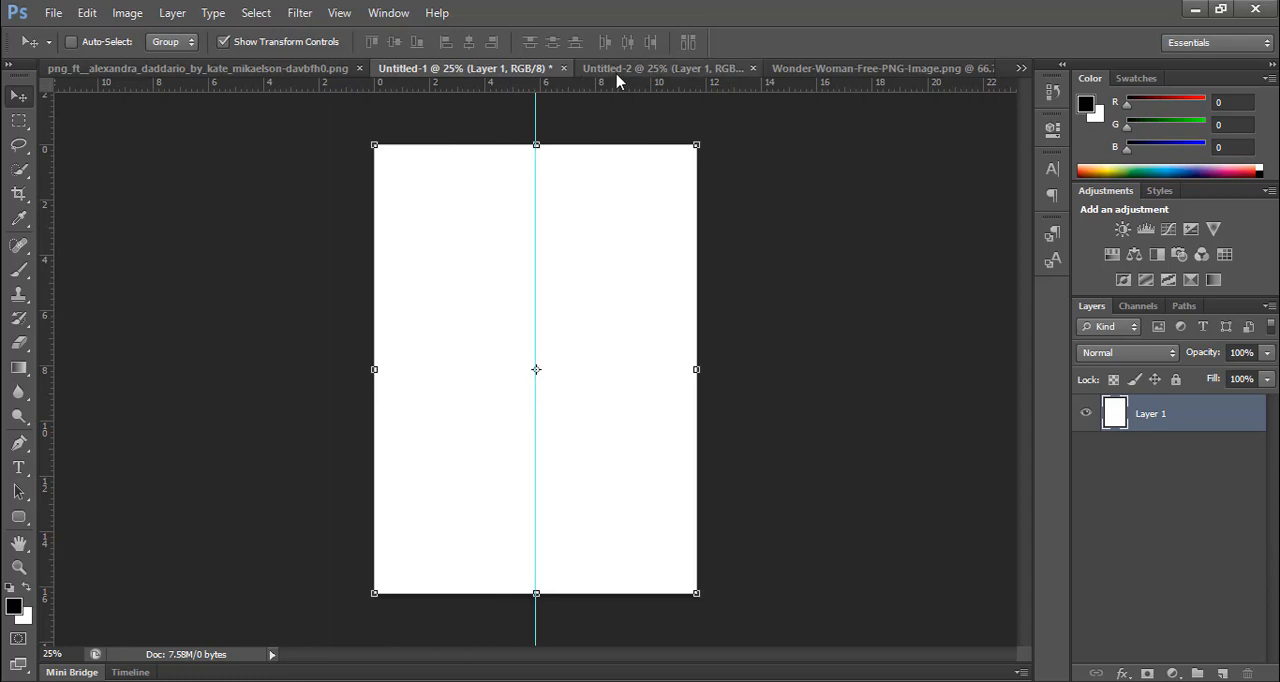
Step: Add a horizontal guide across the page's middle and place a centre-aligned capital A on the vertical guide
drag(614, 80, 595, 370)
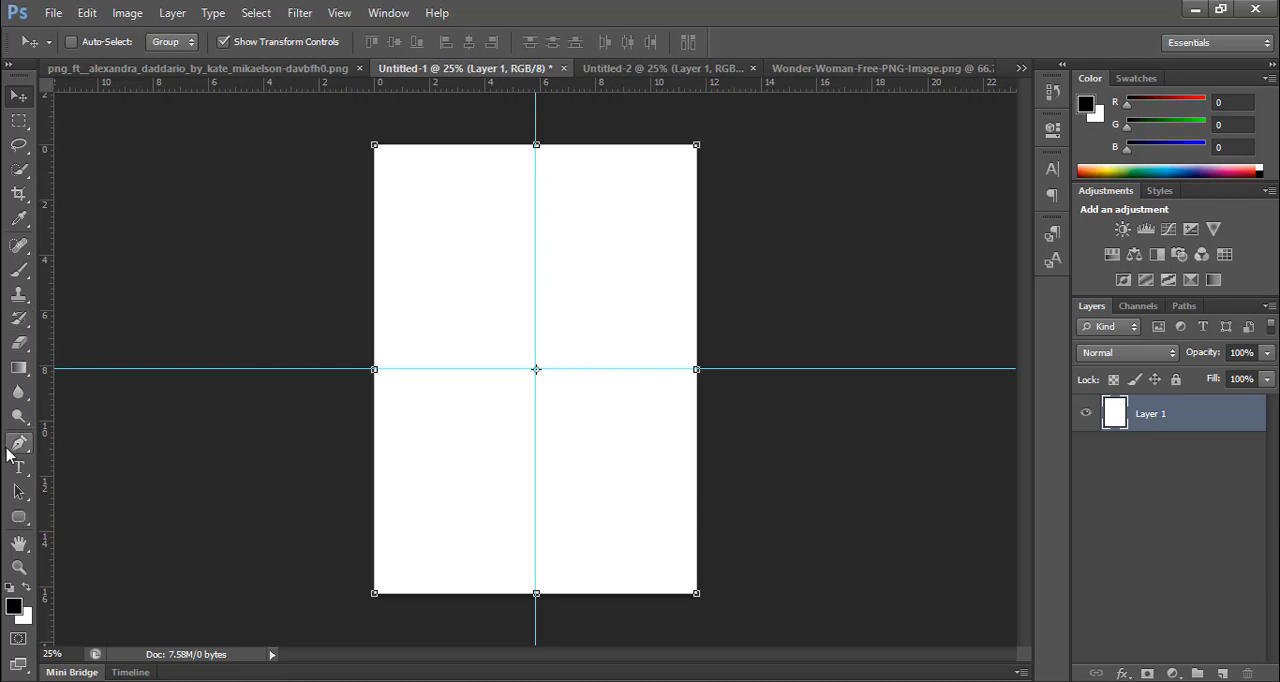
click(18, 467)
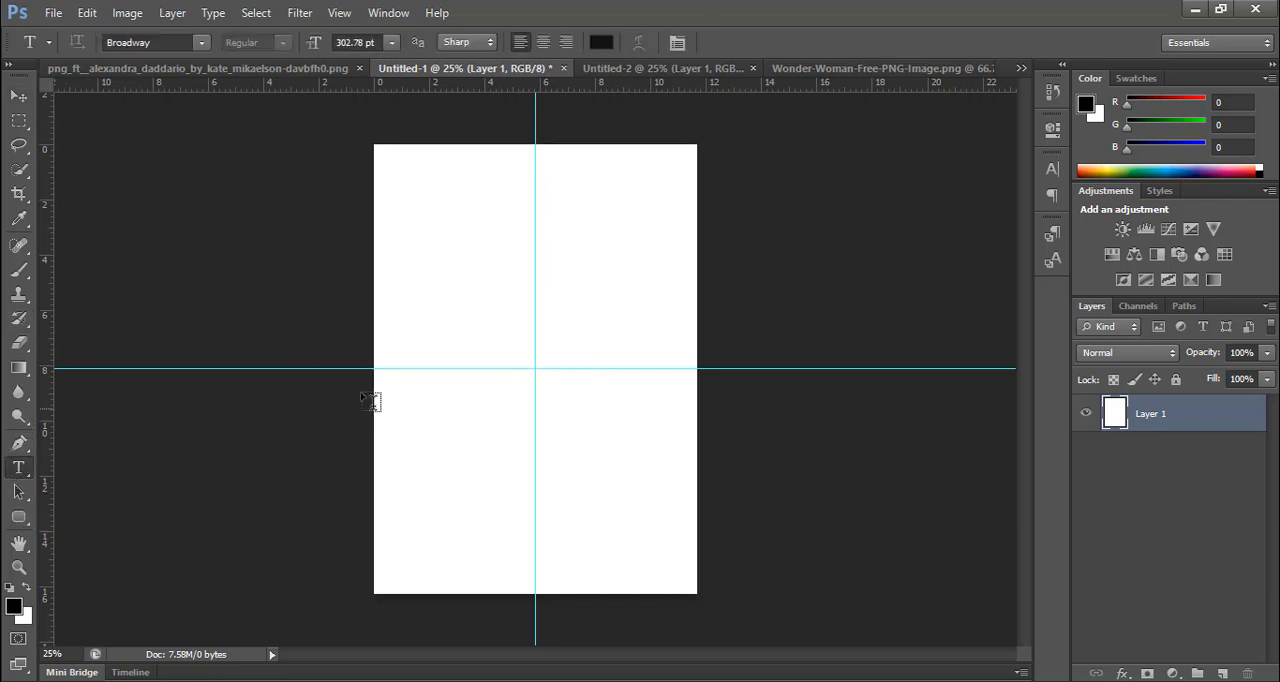
click(539, 372)
drag(590, 415, 547, 562)
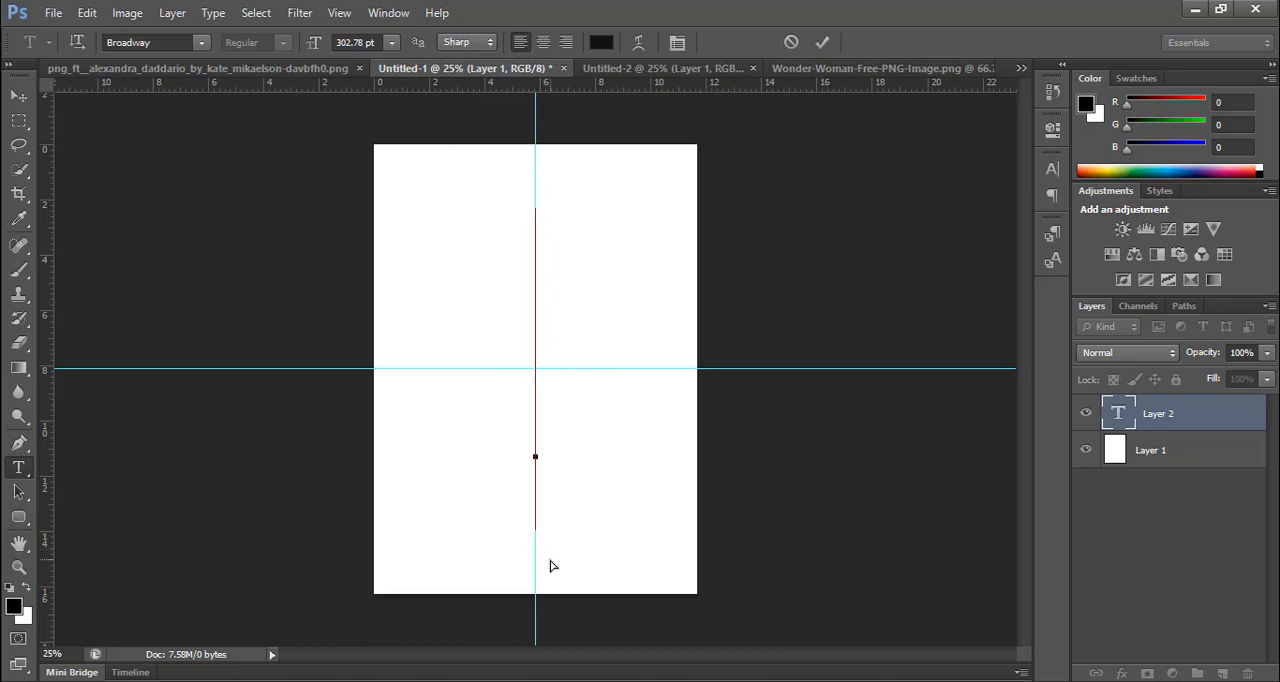
click(543, 42)
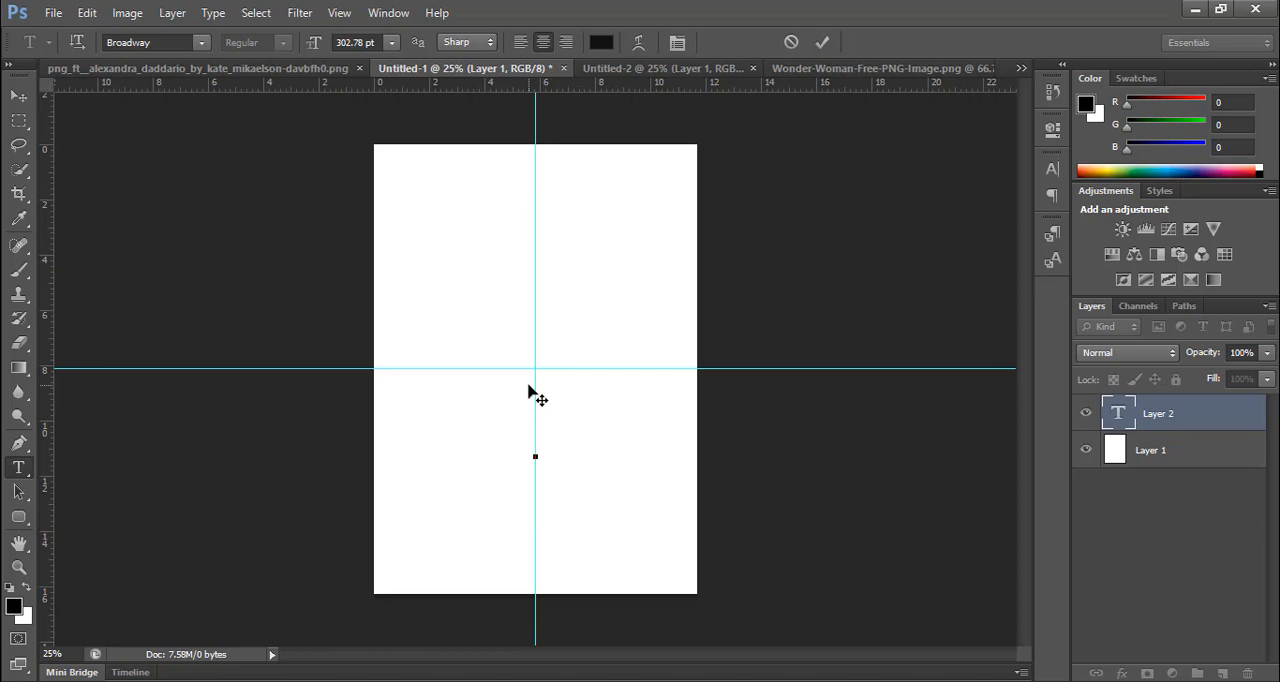
text(A)
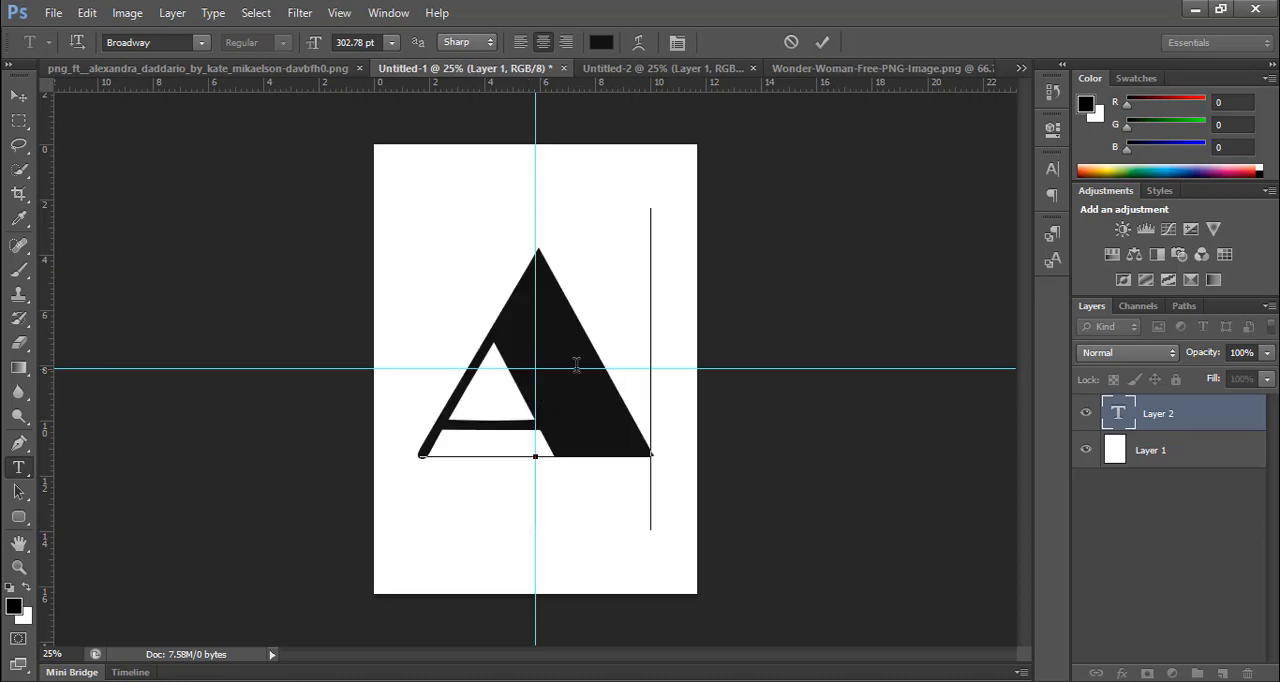
Step: Set the letter A's font to Georgia and centre the letter on the intersection of the two guides
key(ctrl+a)
click(196, 42)
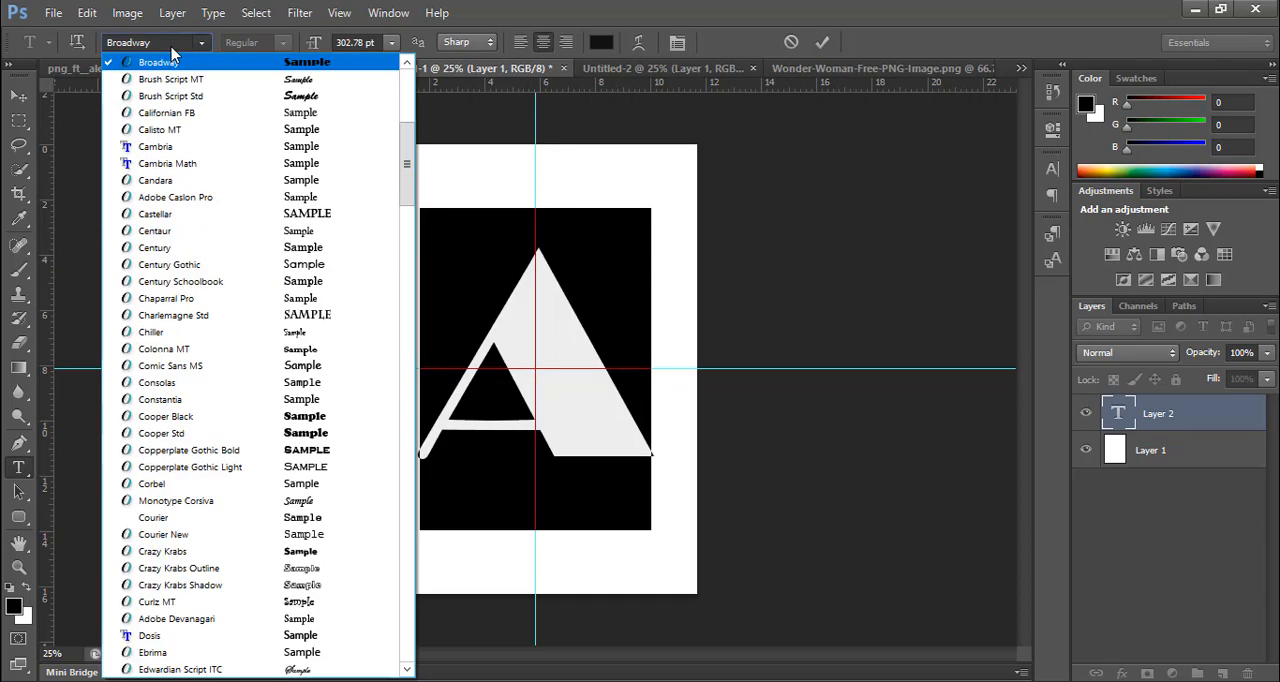
scroll(243, 470, down, 5)
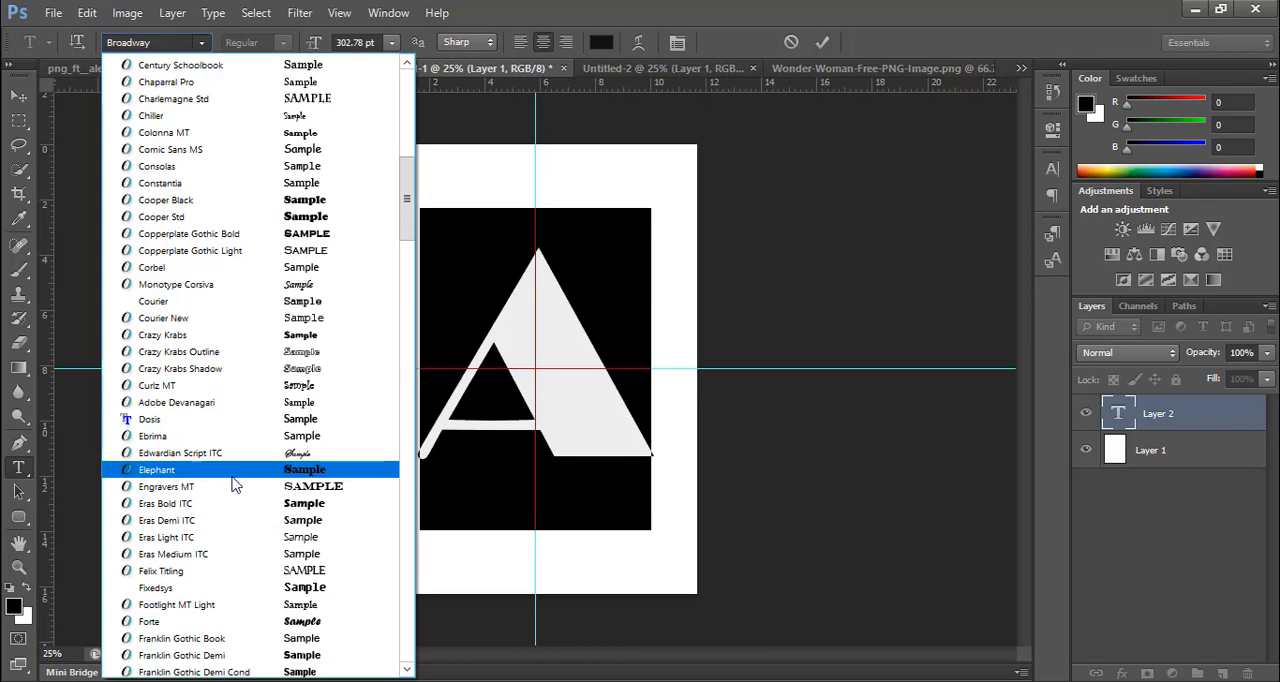
scroll(270, 430, down, 7)
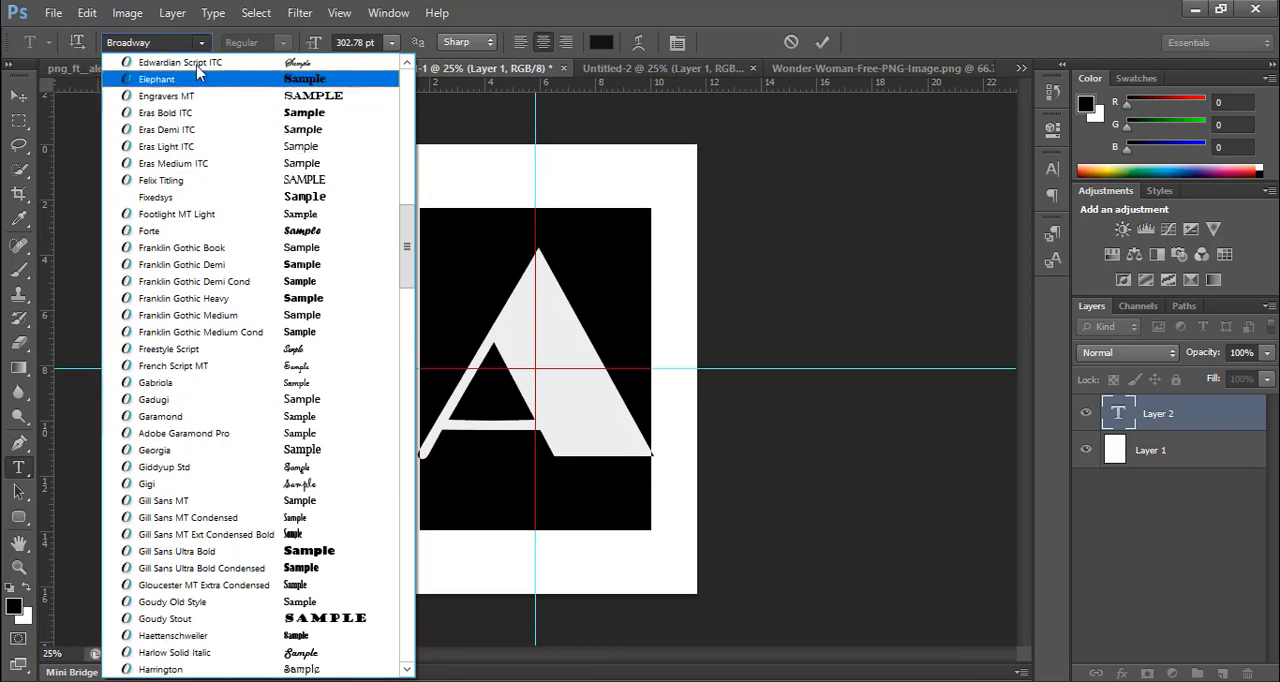
click(160, 41)
double_click(160, 41)
text(Georgia)
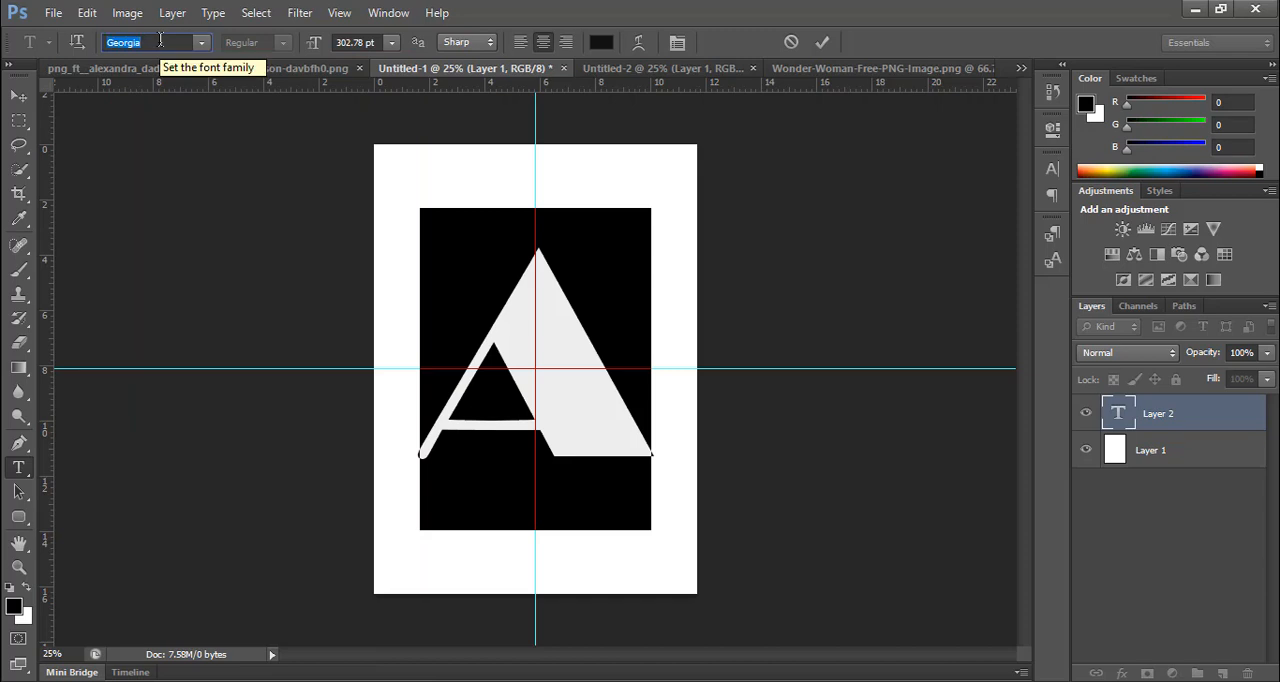
key(Return)
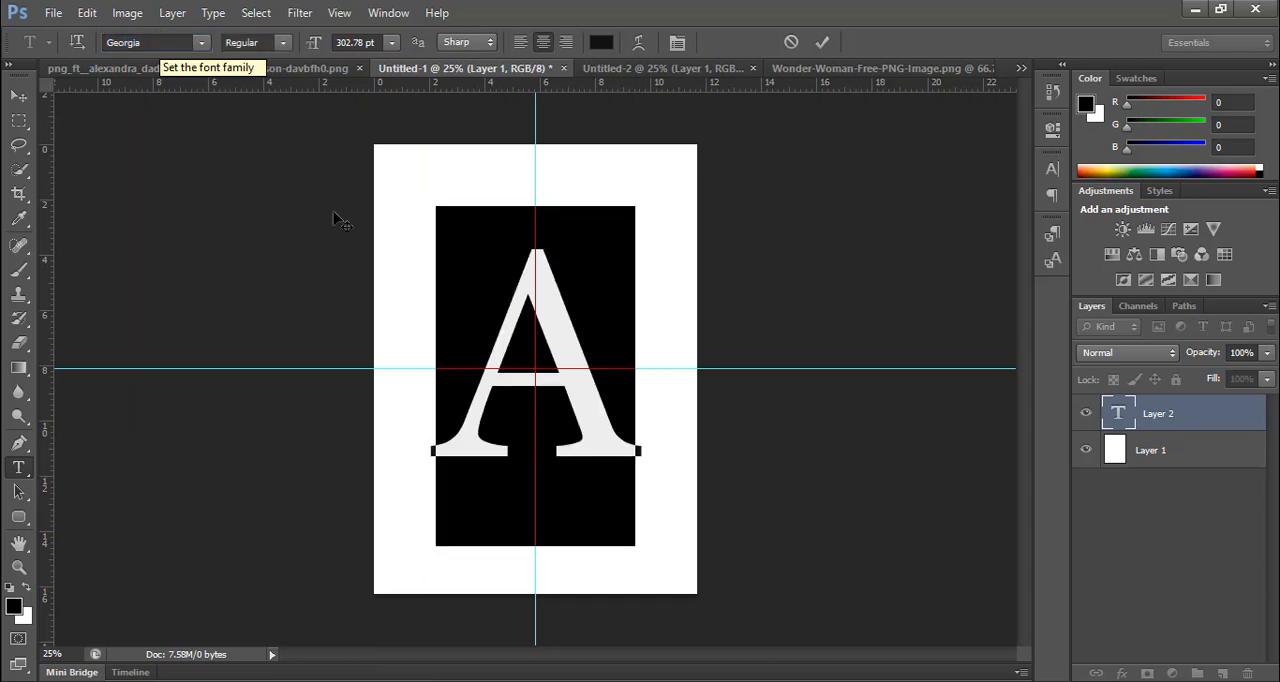
click(528, 347)
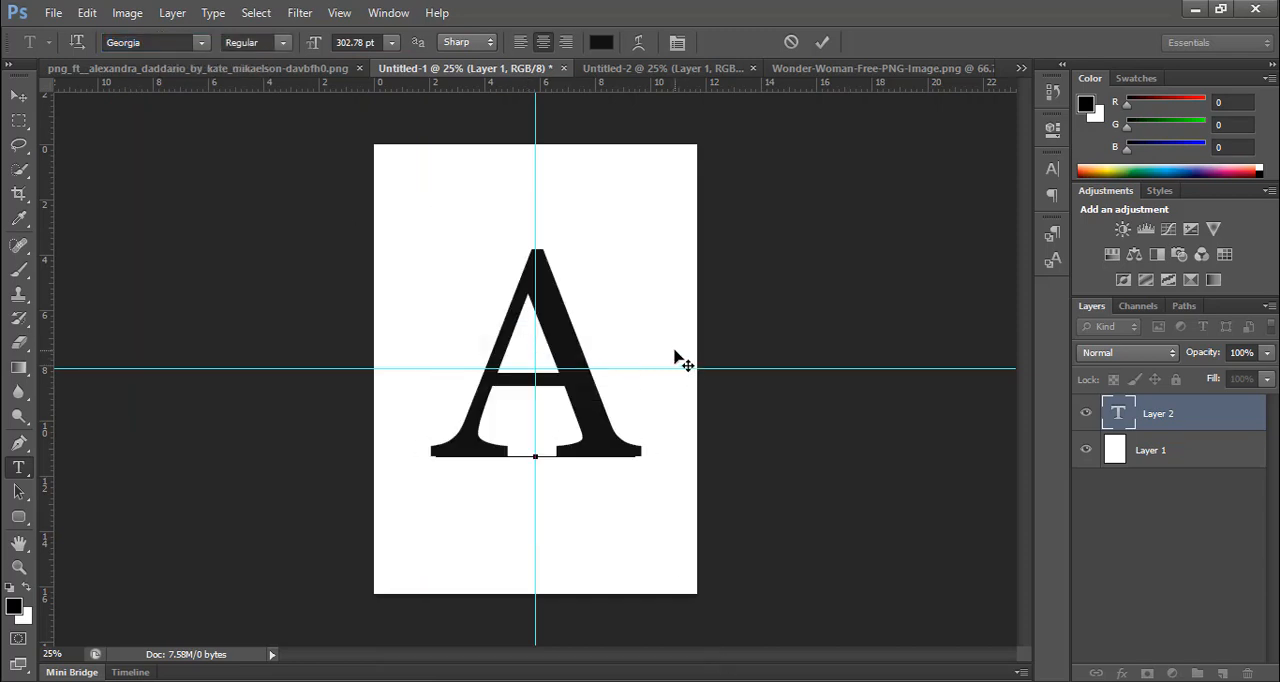
click(823, 44)
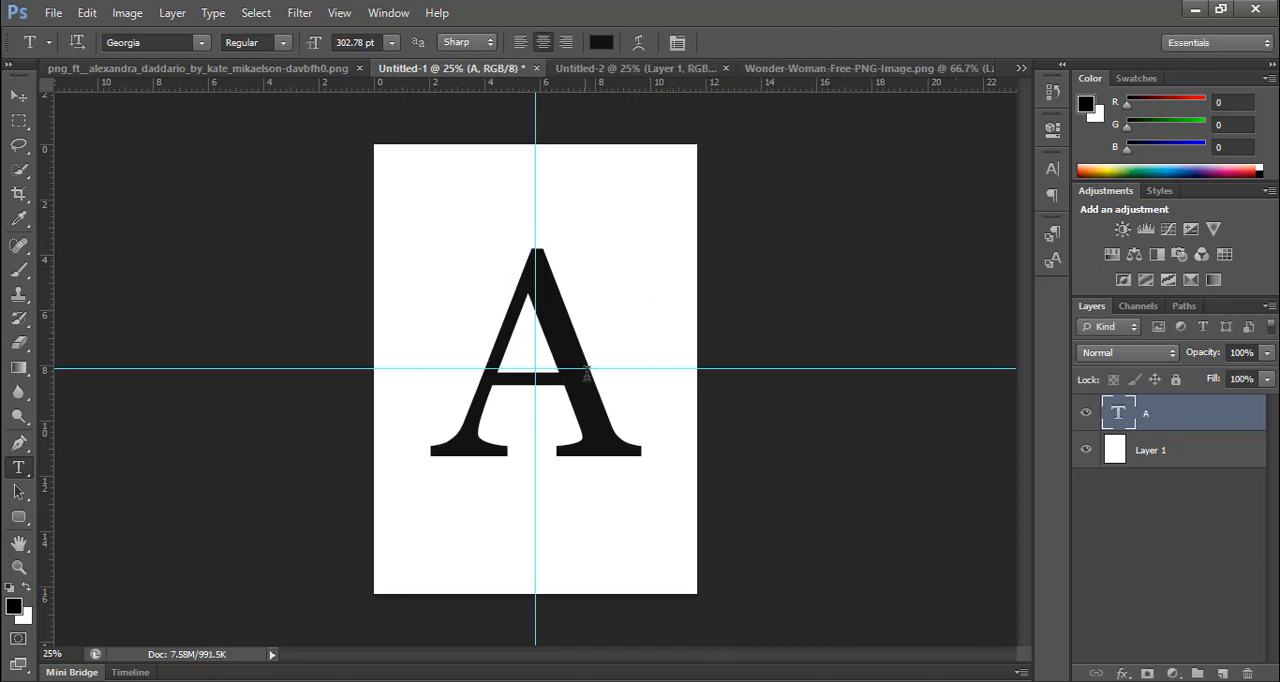
key(v)
mouse_move(590, 397)
mouse_down()
mouse_move(590, 422)
mouse_move(580, 409)
mouse_up()
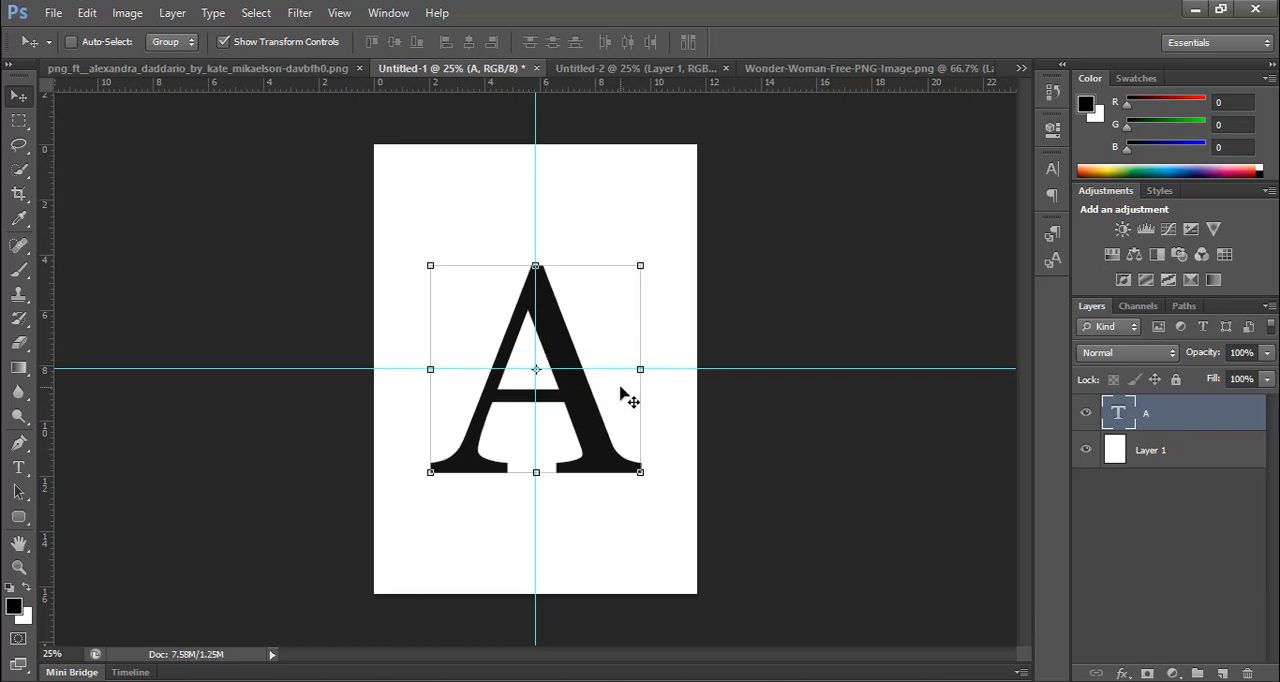
Step: Copy the woman cutout into Untitled-1 over the letter's right half, and close the source PNG document
click(243, 75)
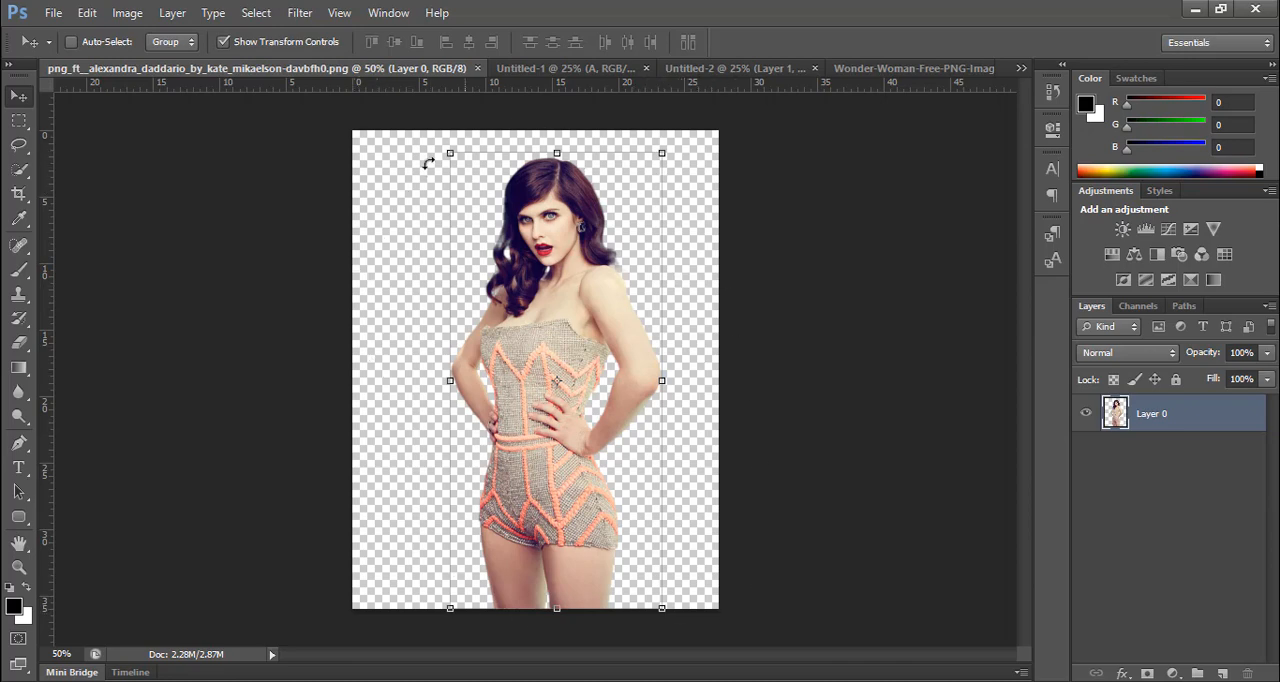
drag(620, 324, 614, 352)
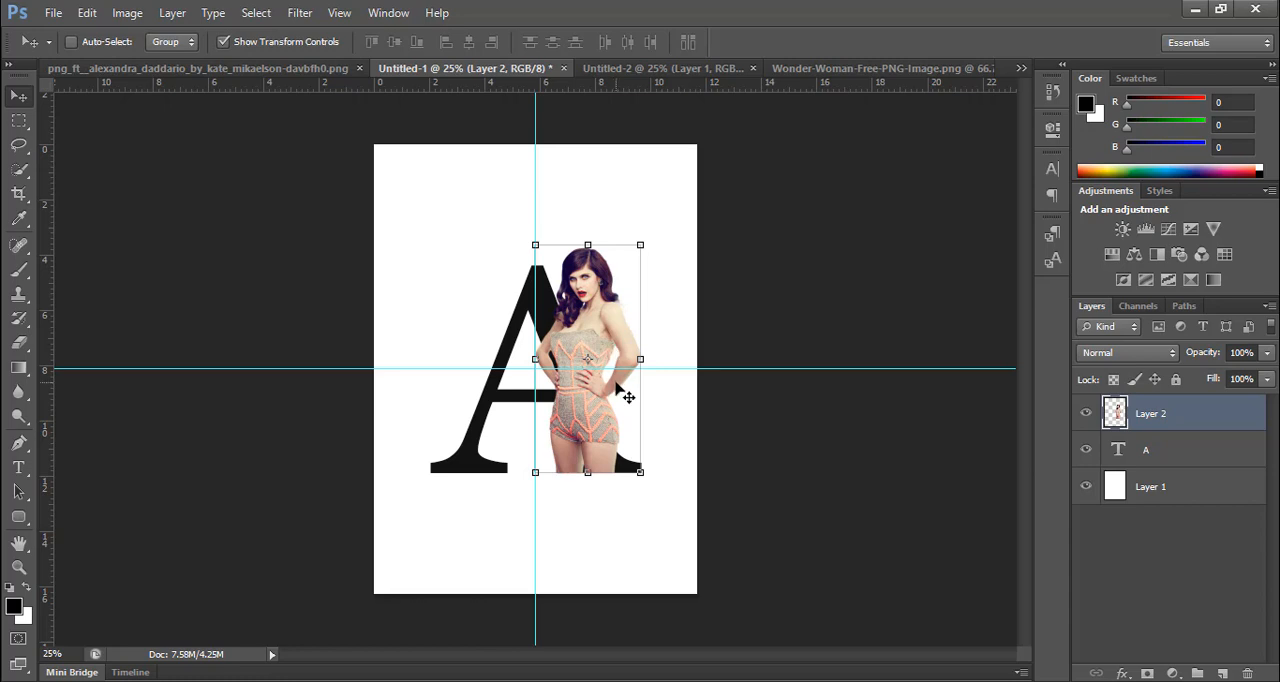
click(183, 68)
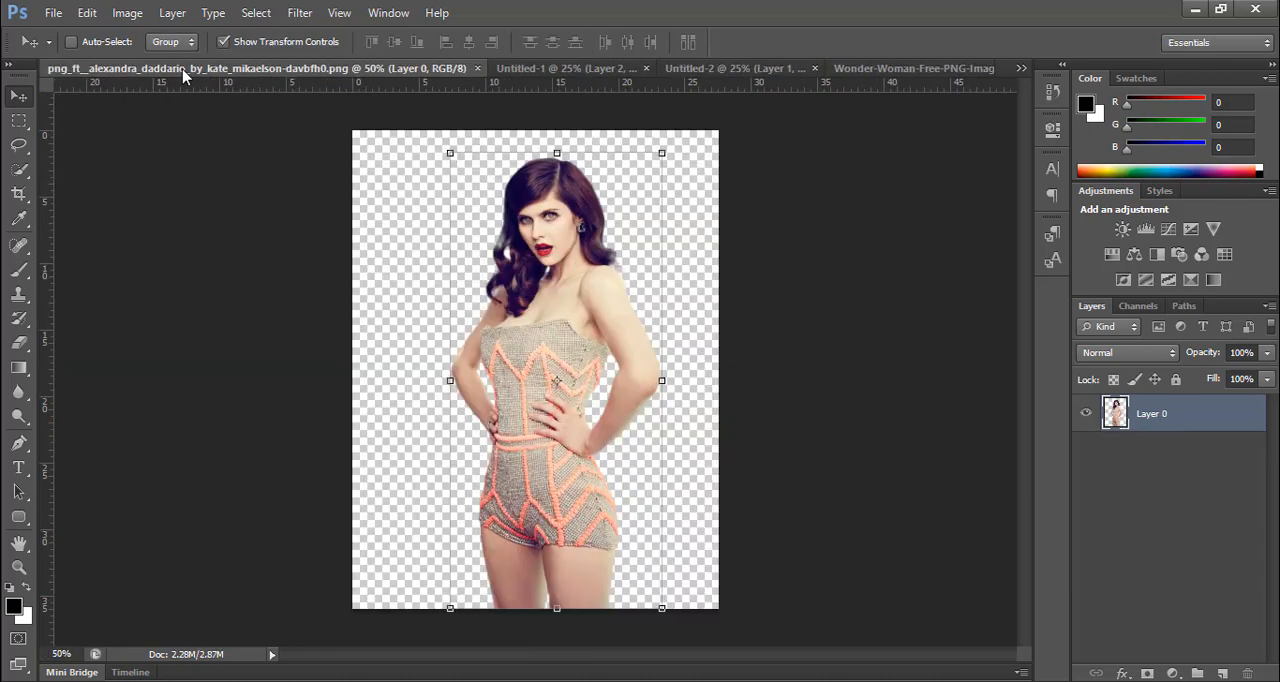
drag(516, 93, 636, 385)
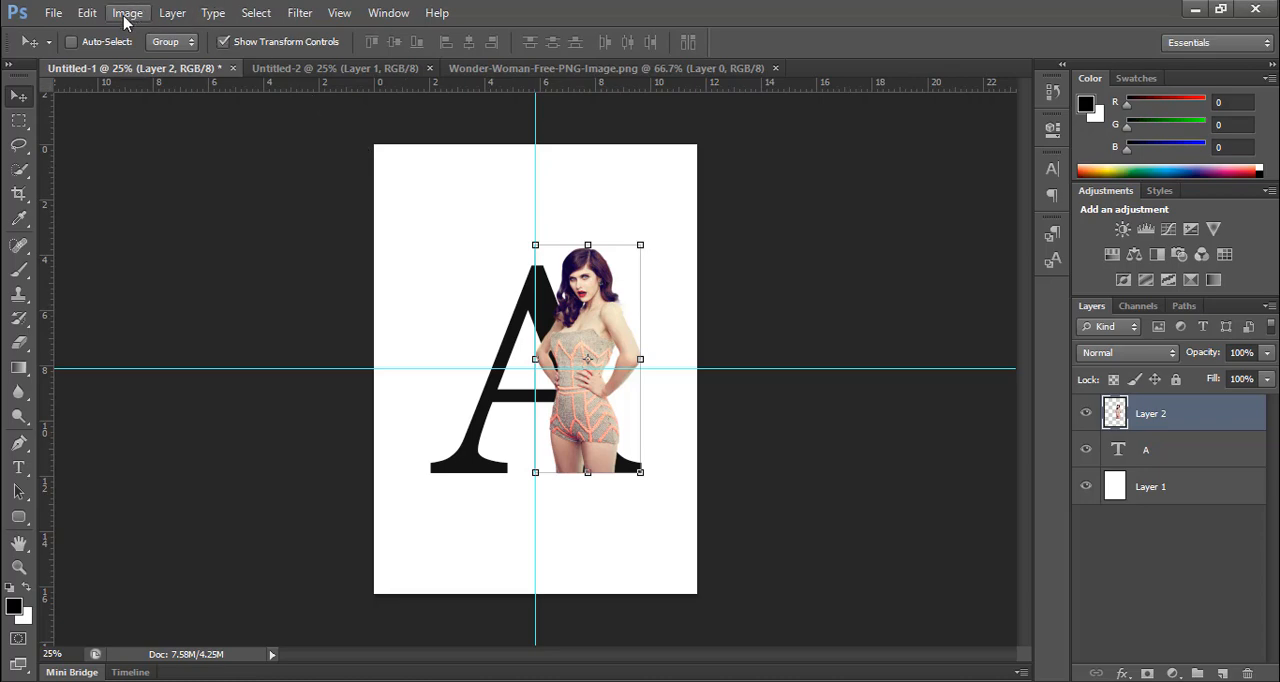
Step: Flip the woman cutout on Layer 2 horizontally
click(86, 14)
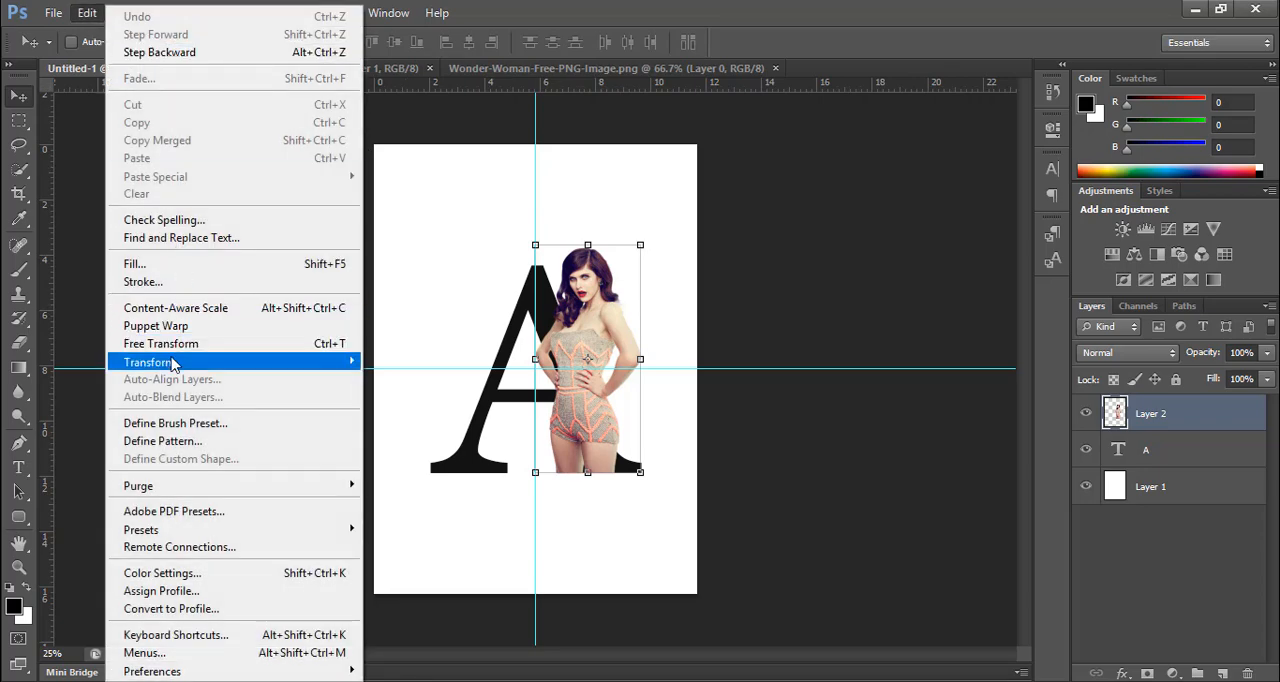
mouse_move(168, 364)
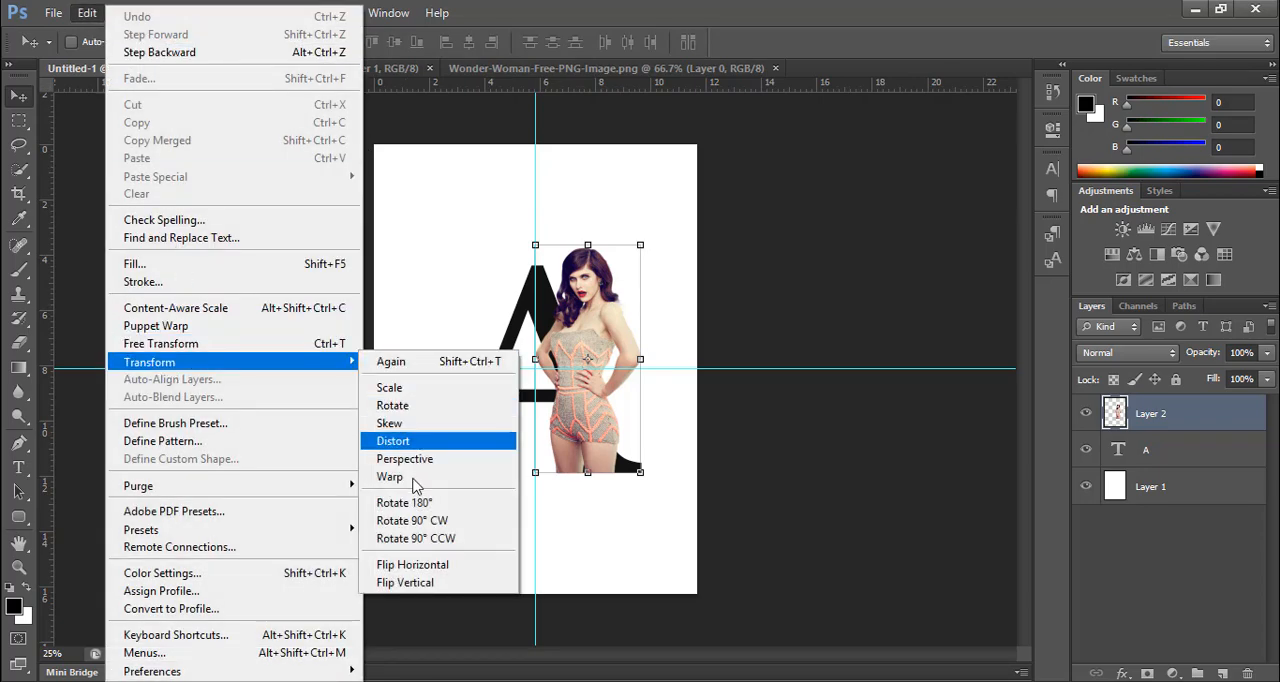
click(418, 569)
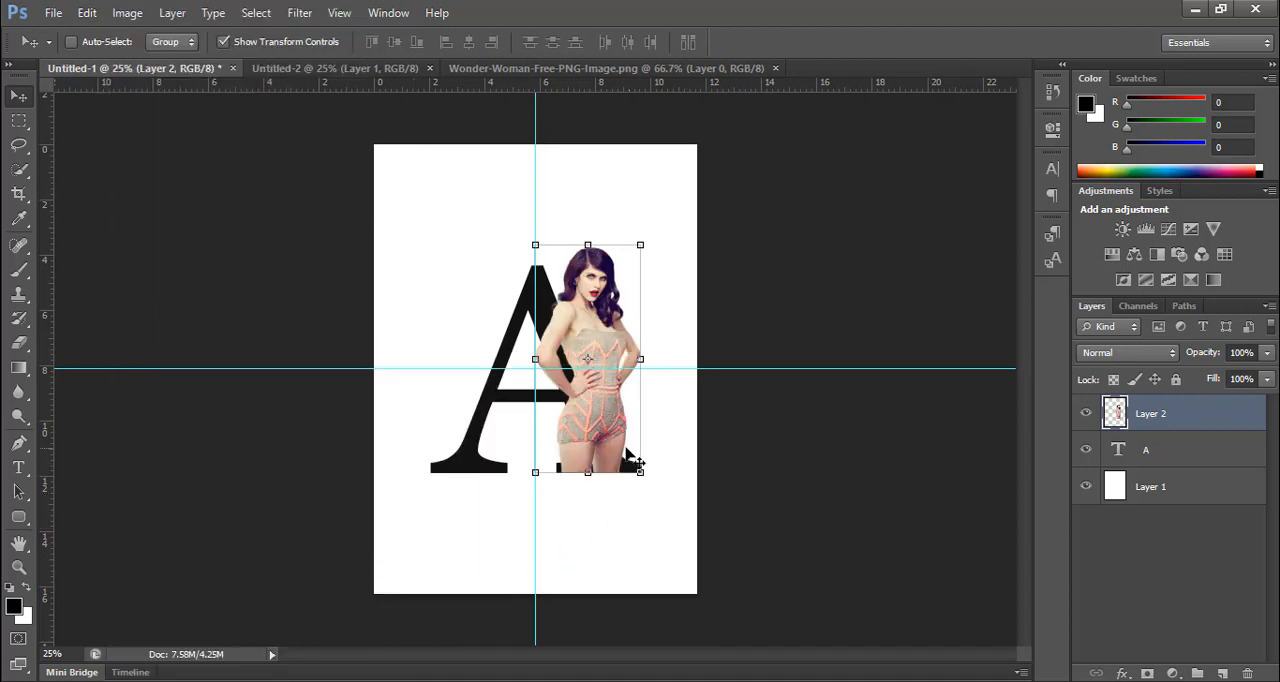
Step: Shift the woman slightly left over the A's right leg, fine-tuning her horizontal position in small nudges
mouse_move(622, 455)
mouse_down()
mouse_move(575, 462)
mouse_move(601, 447)
mouse_up()
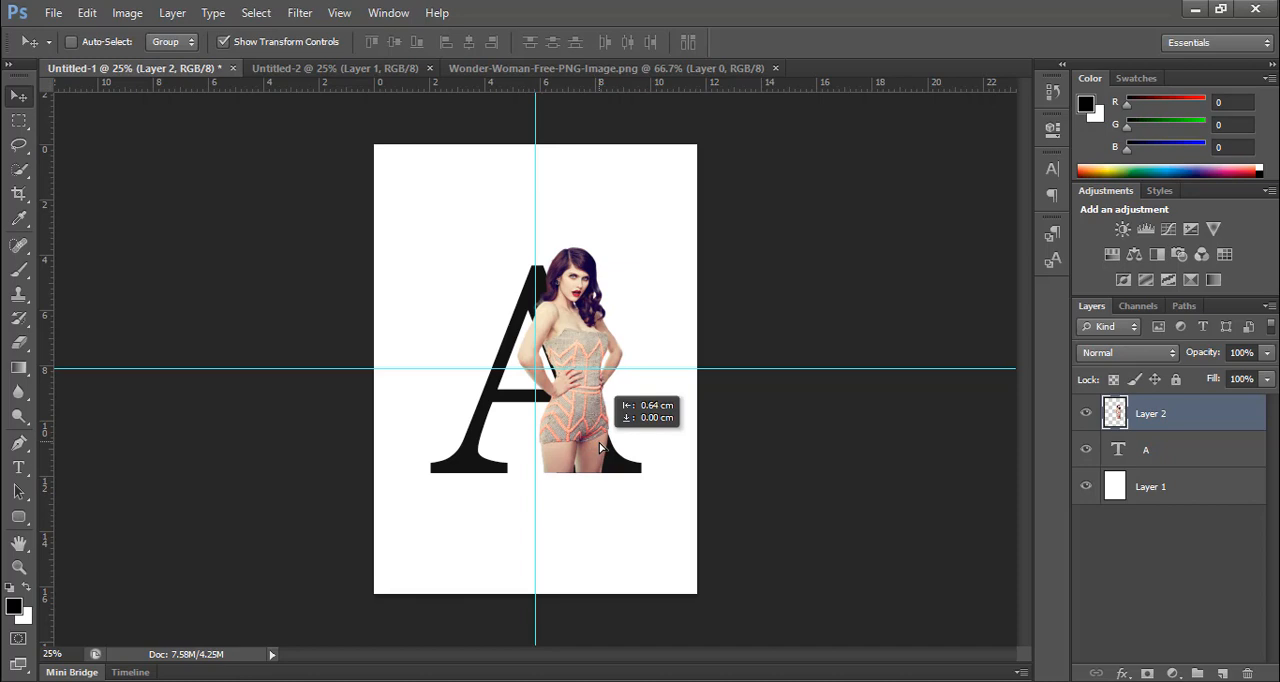
drag(601, 447, 598, 448)
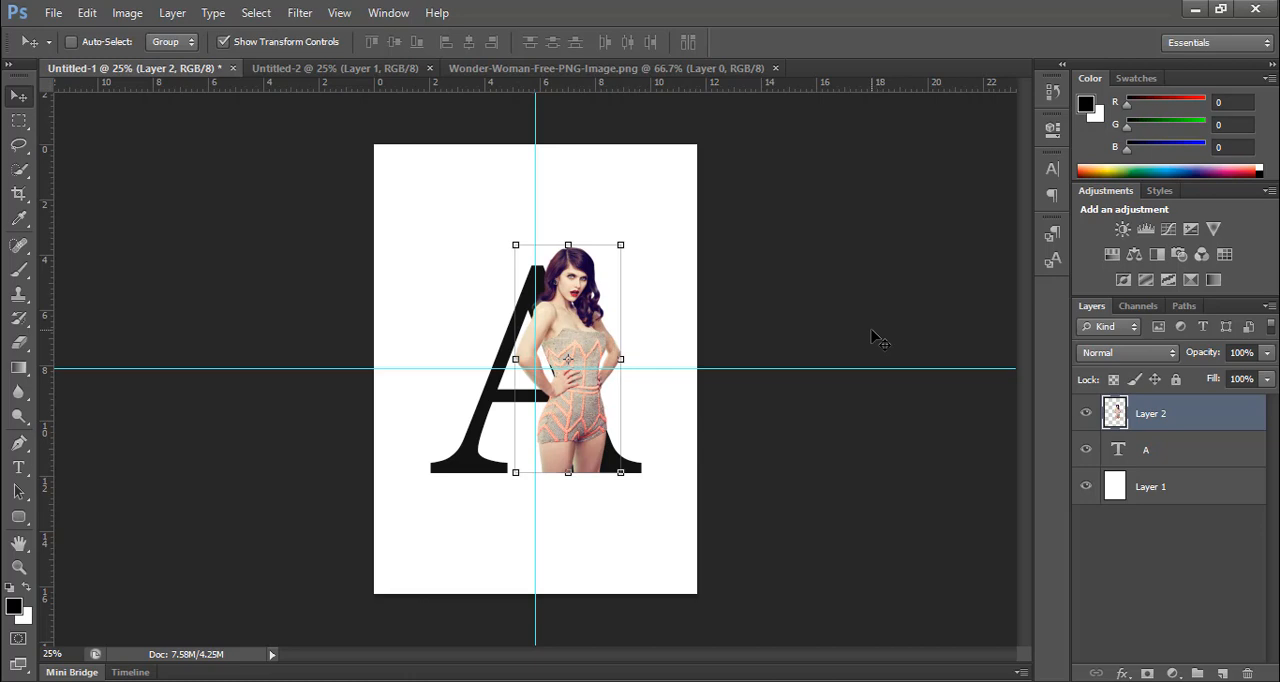
key(Left)
key(Left)
key(Left)
key(Left)
key(Left)
key(Left)
key(Left)
key(Left)
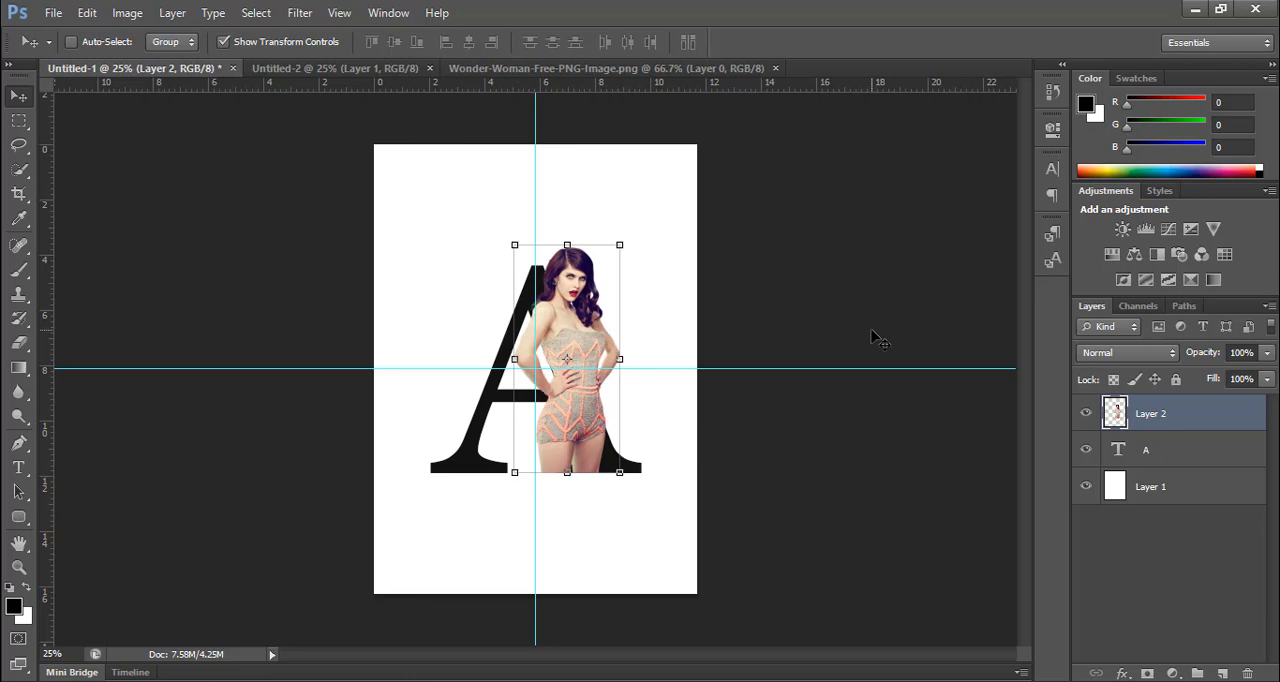
key(Right)
key(Right)
key(Right)
key(Right)
key(ctrl+plus)
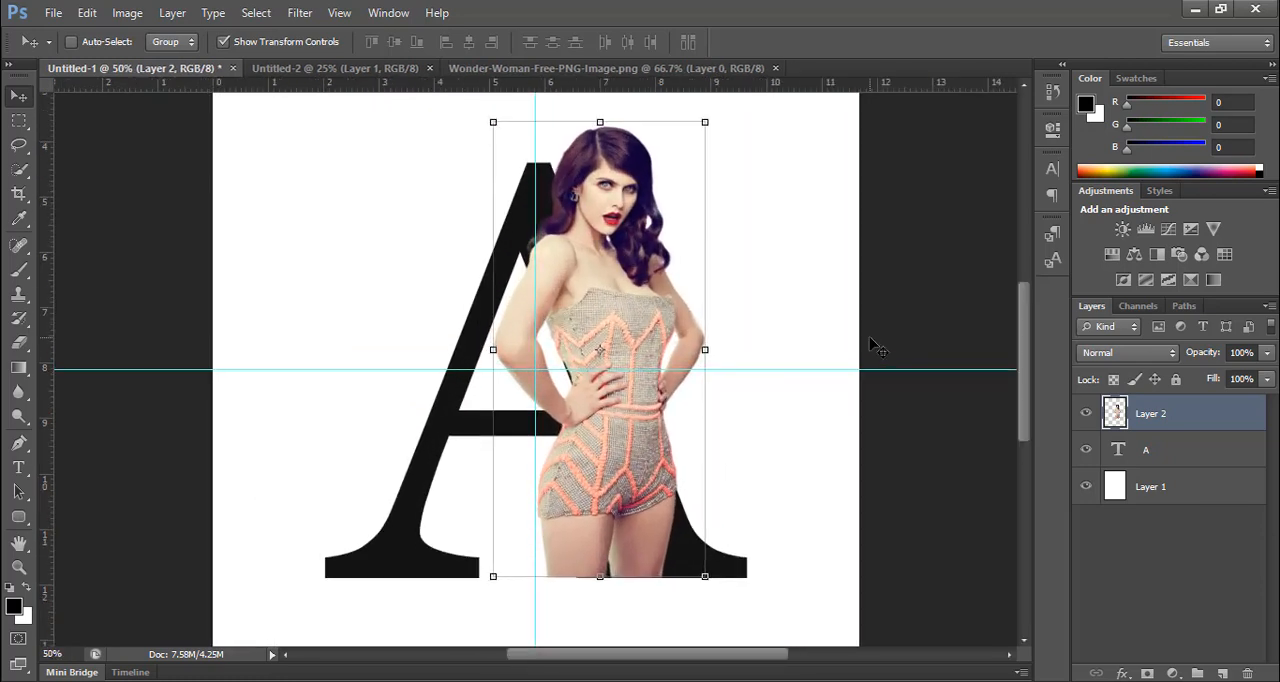
key(Left)
key(Left)
key(Left)
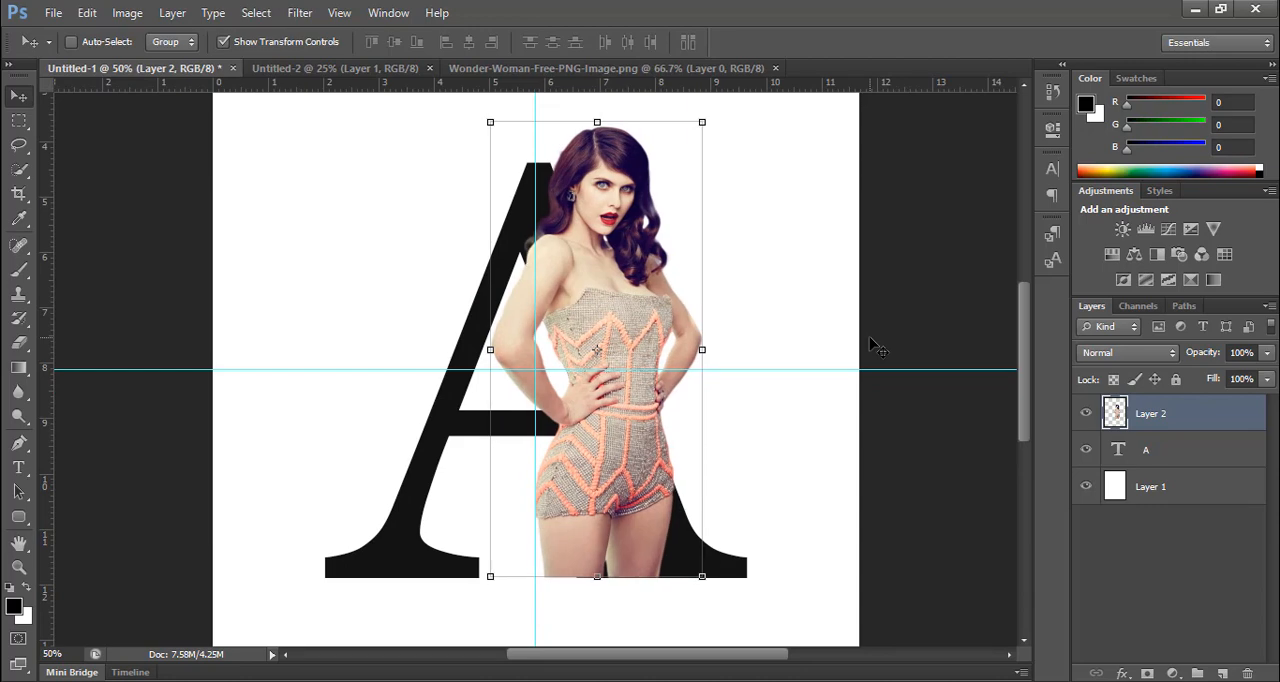
Step: Recolour the letter A to peach ffc6ab, sampled from the trim of the woman's outfit, and commit the text
click(1150, 452)
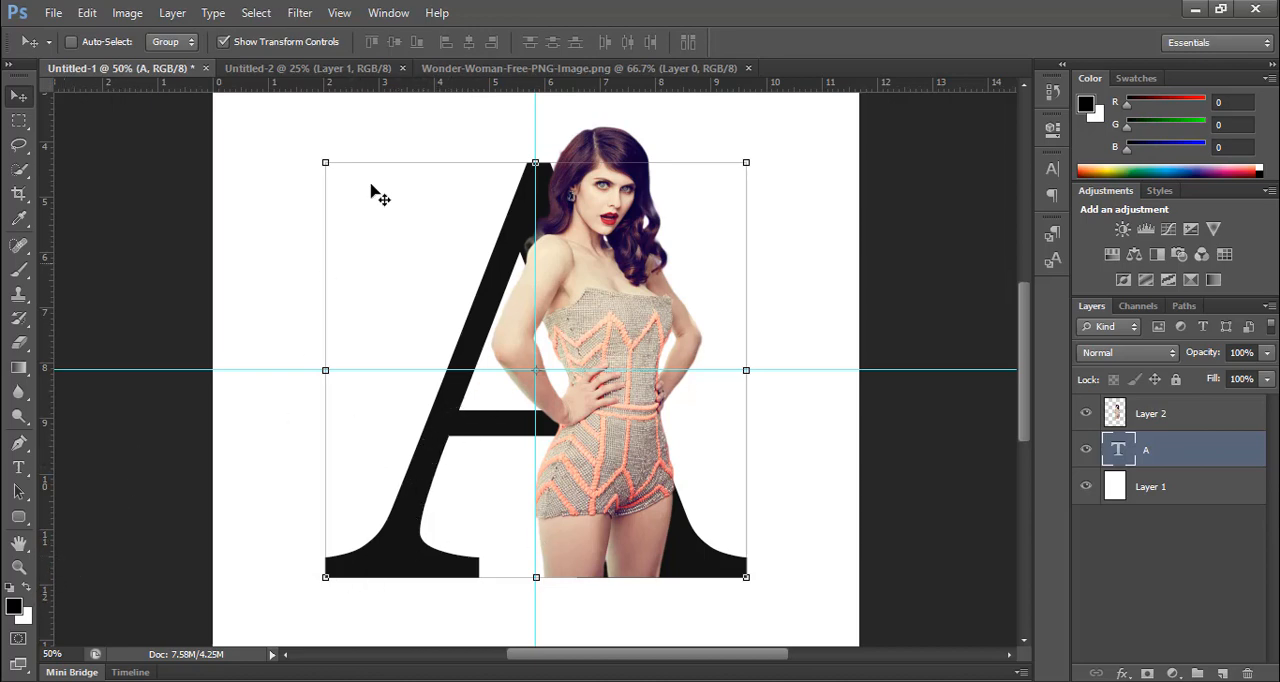
click(18, 467)
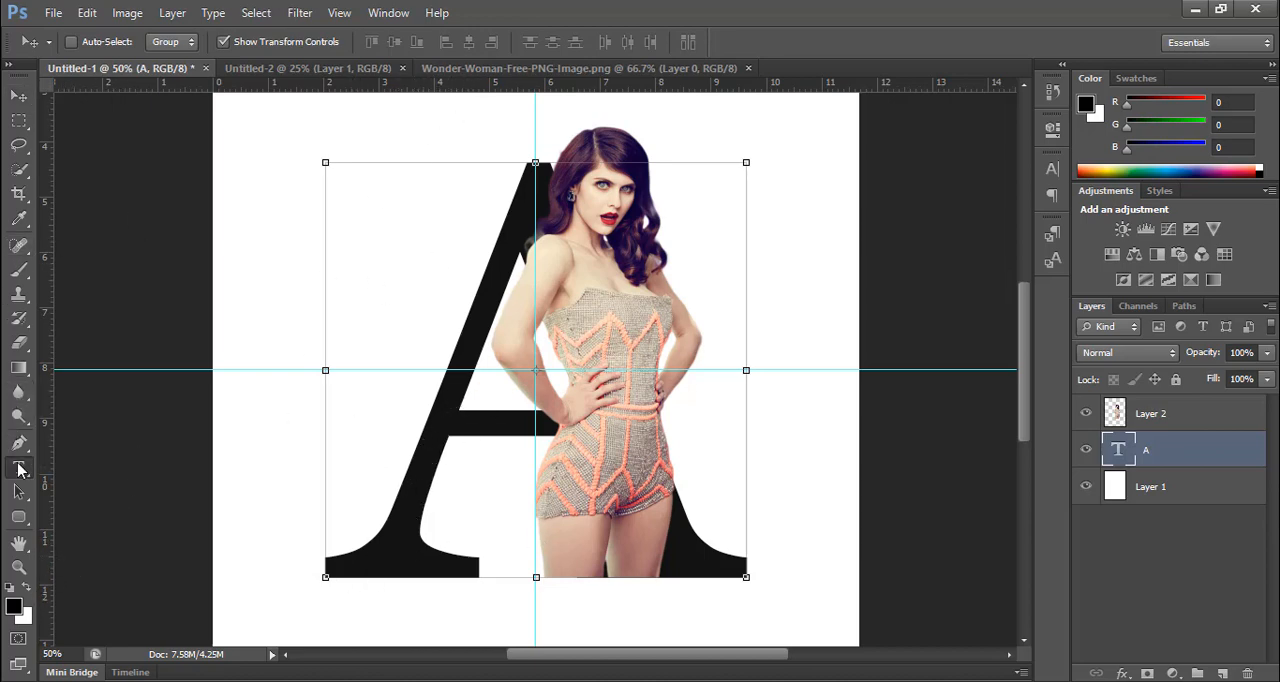
drag(425, 407, 671, 412)
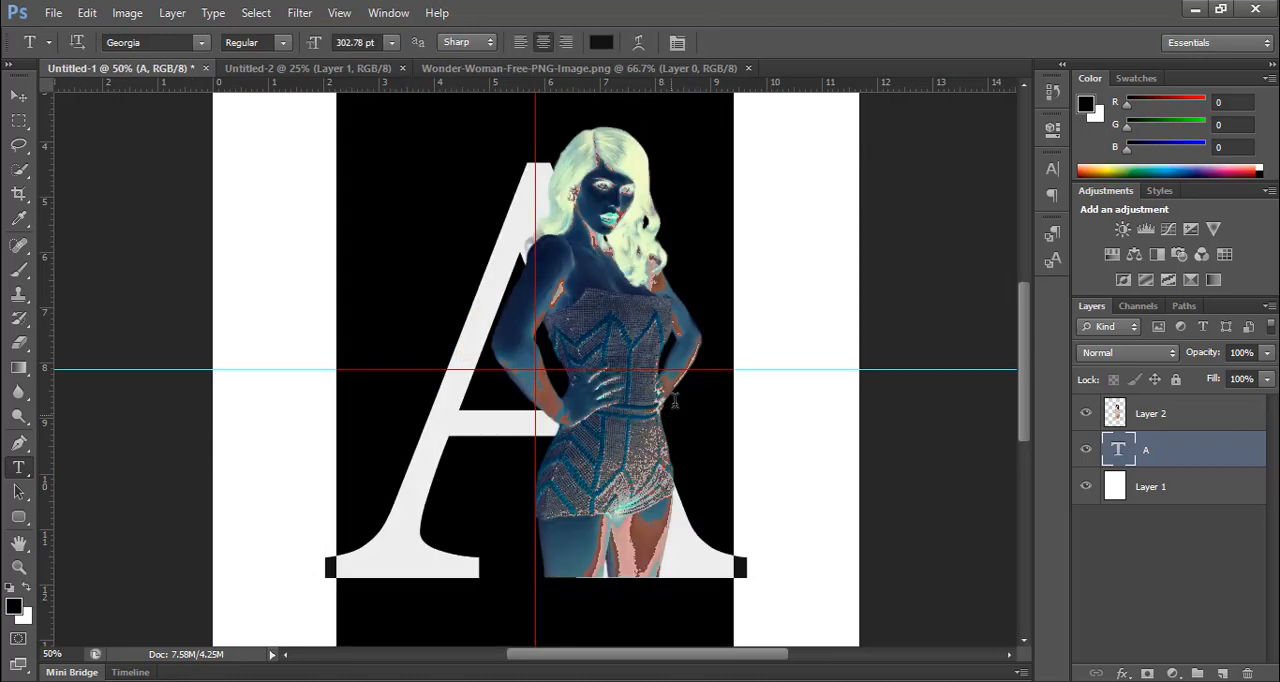
click(601, 42)
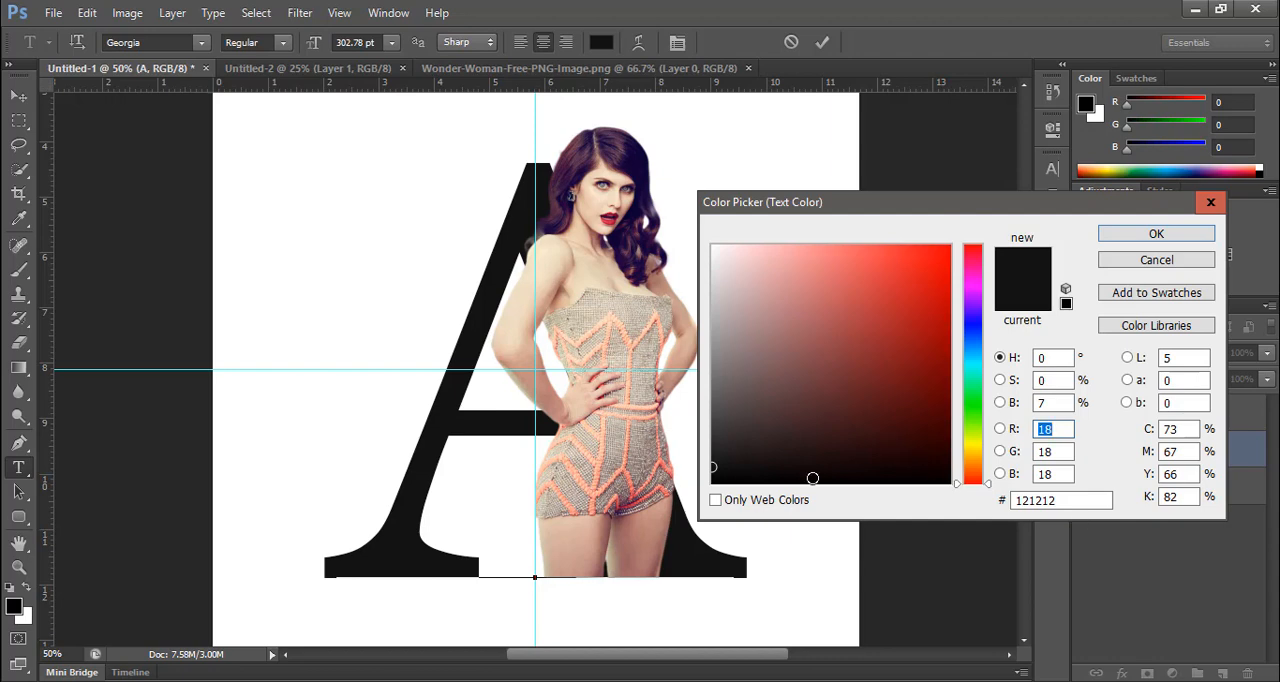
click(582, 454)
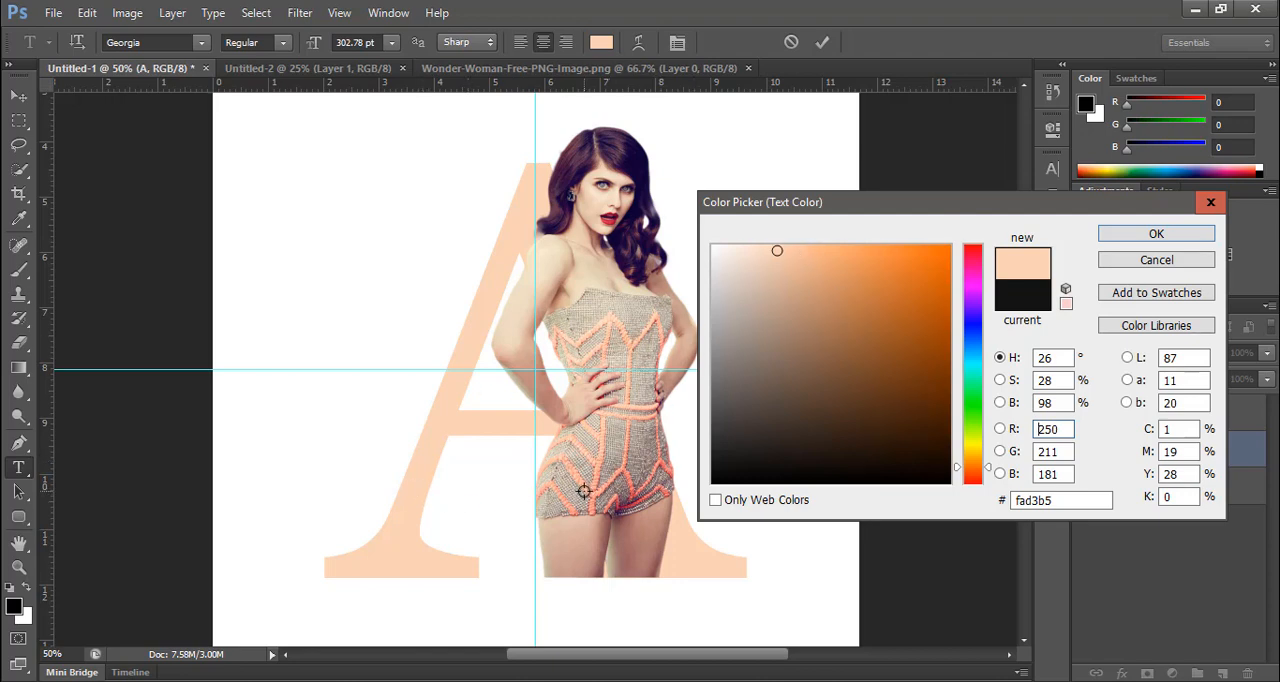
click(597, 420)
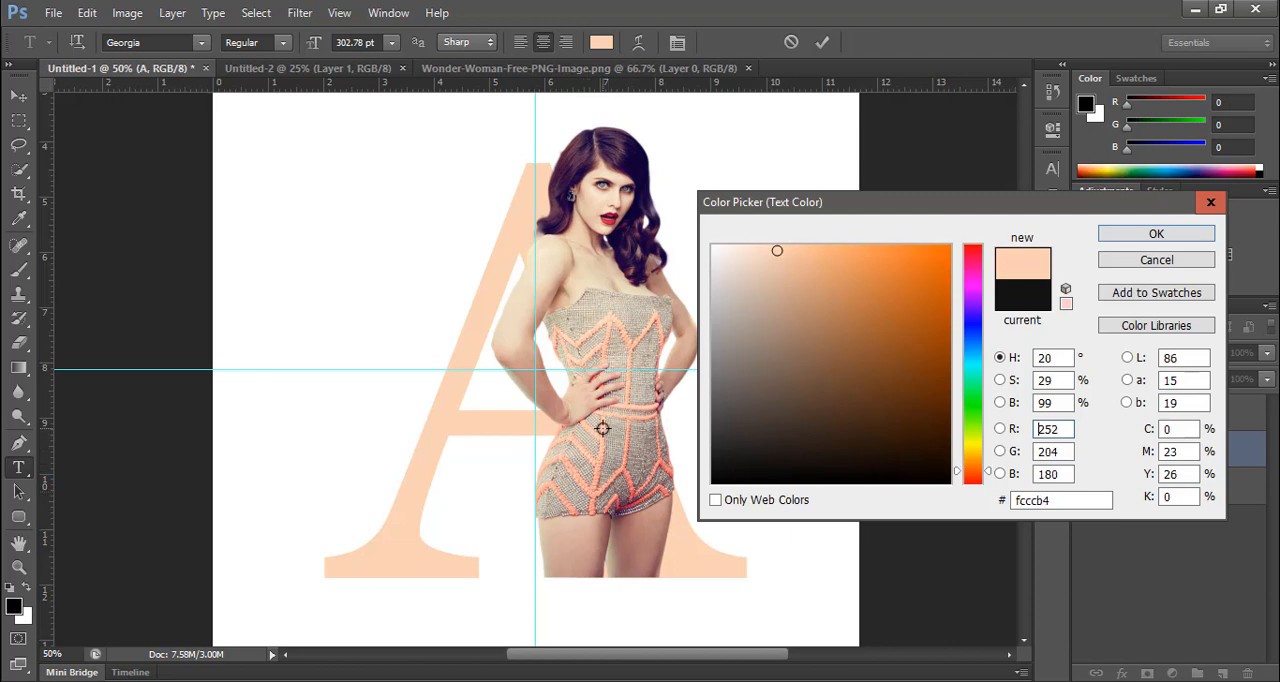
click(627, 385)
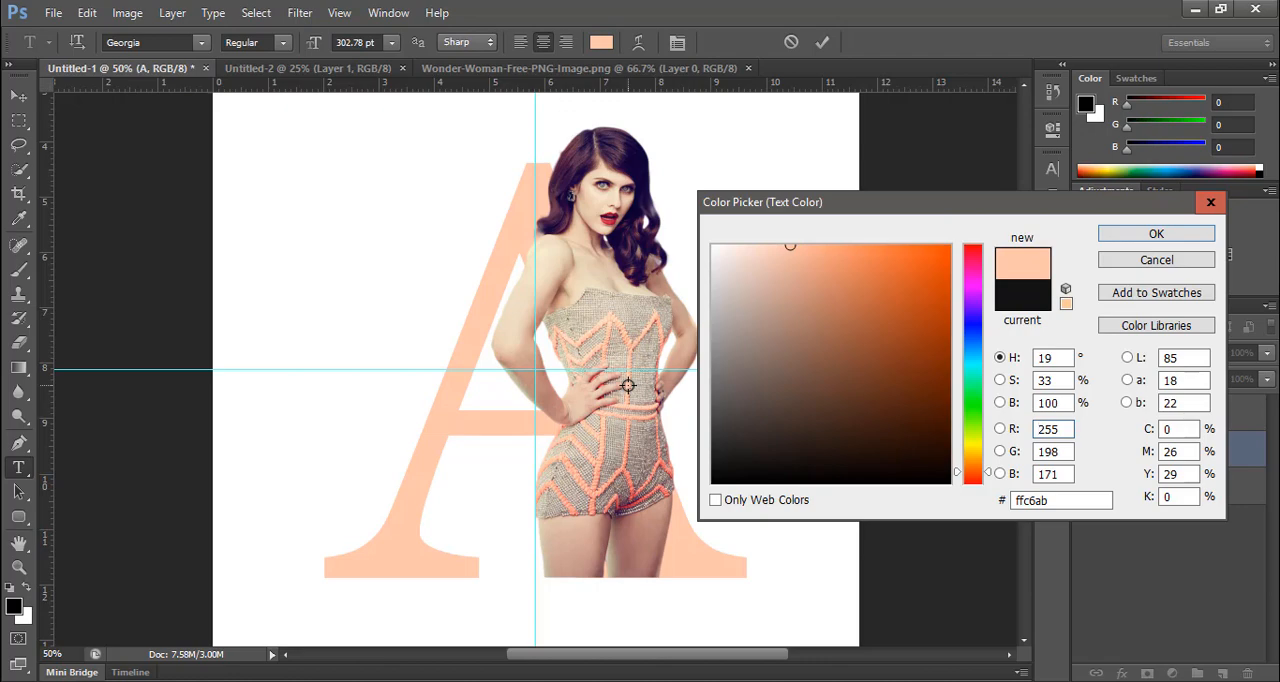
click(1130, 236)
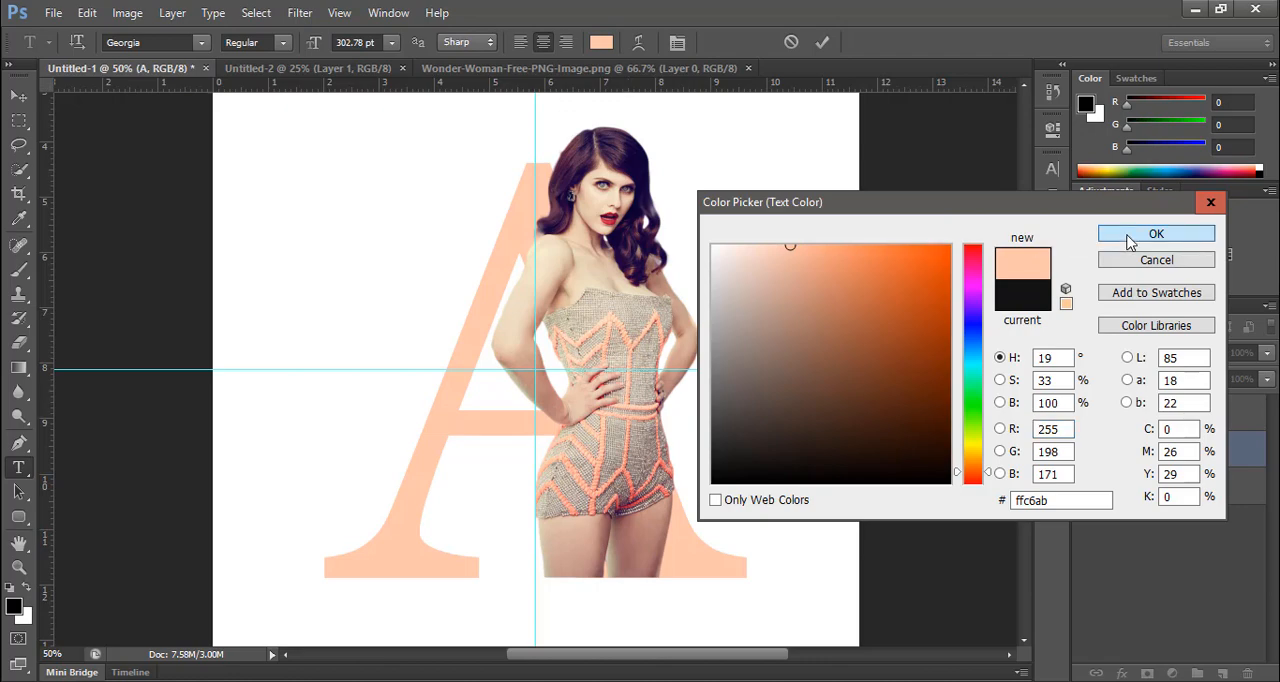
click(823, 43)
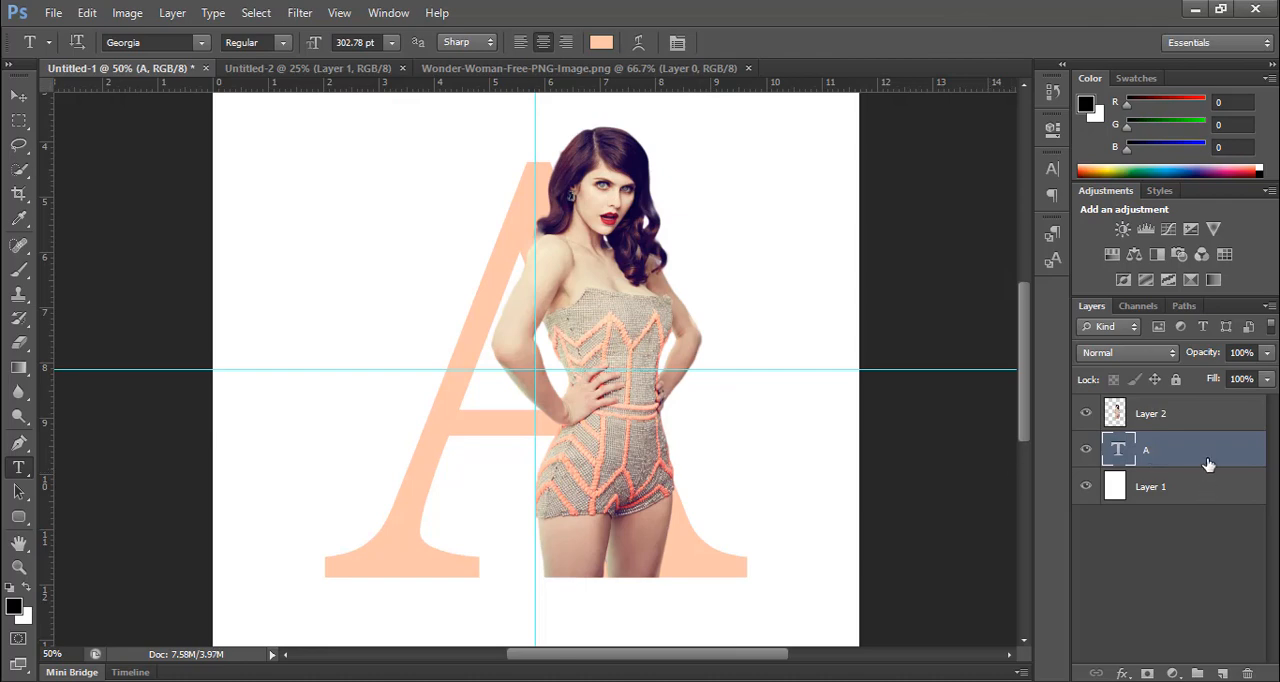
Step: With Layer 2 active, load the letter A's outline as a selection and invert it
click(1183, 426)
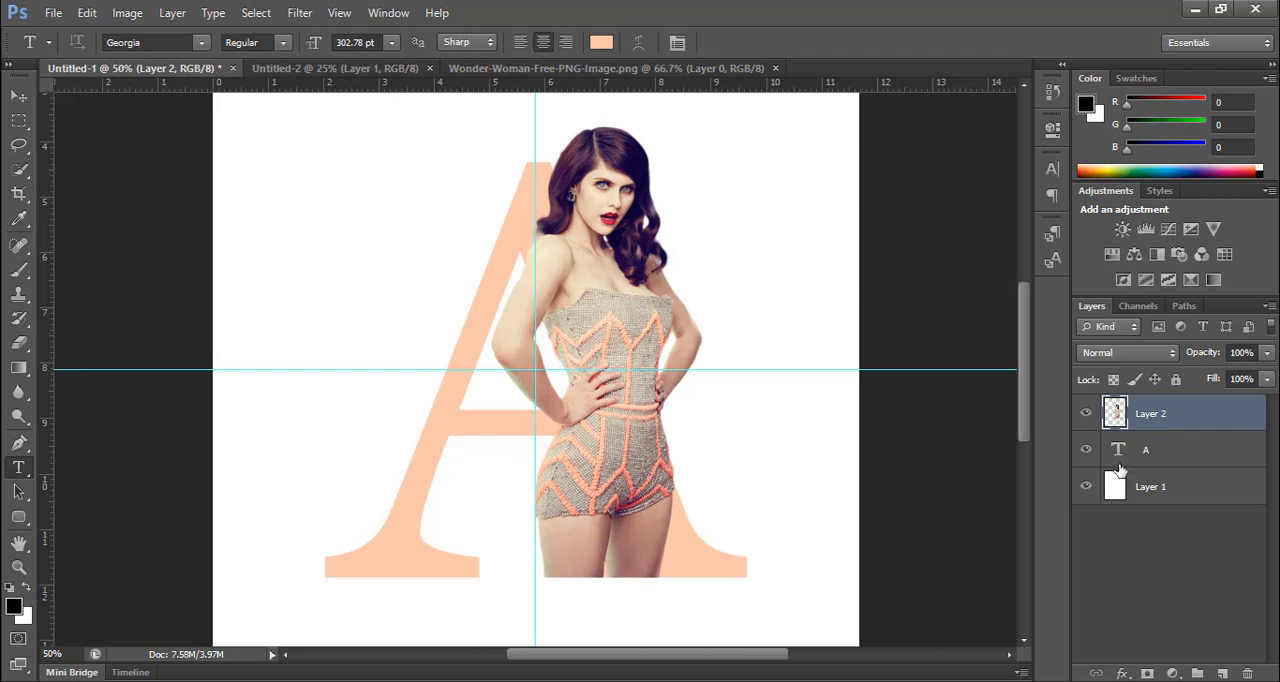
drag(1119, 468, 1119, 452)
ctrl+click(1118, 452)
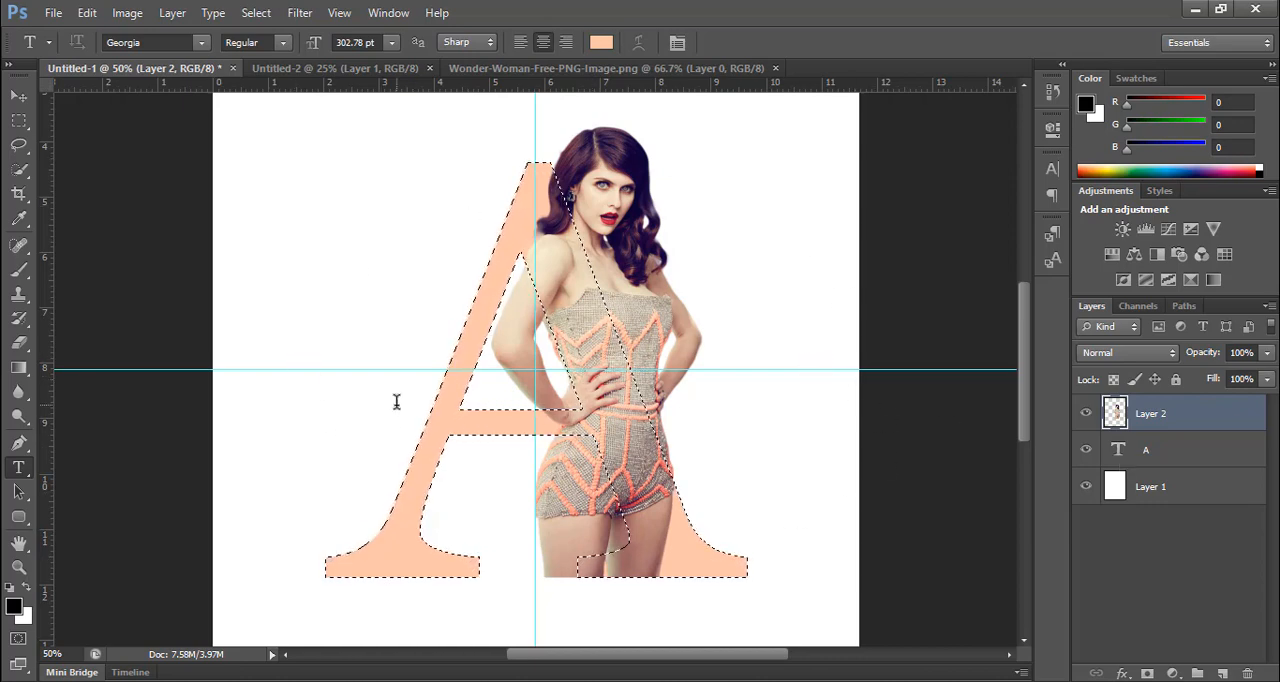
click(20, 119)
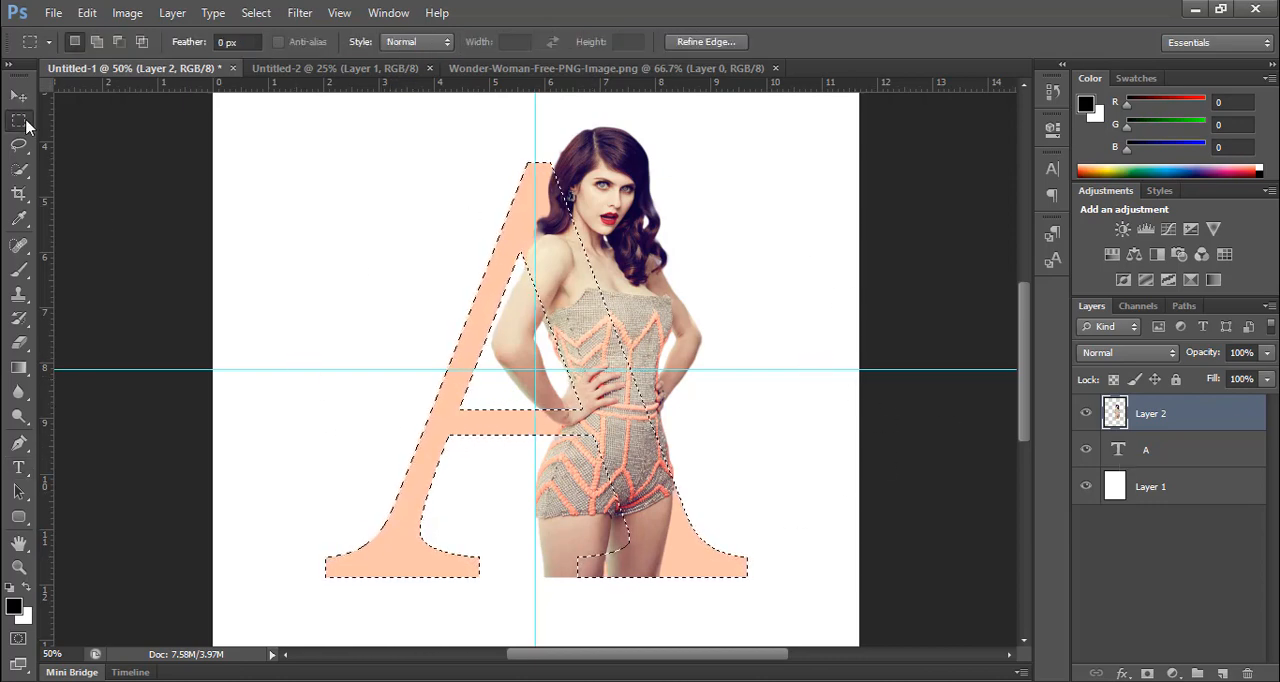
right_click(518, 300)
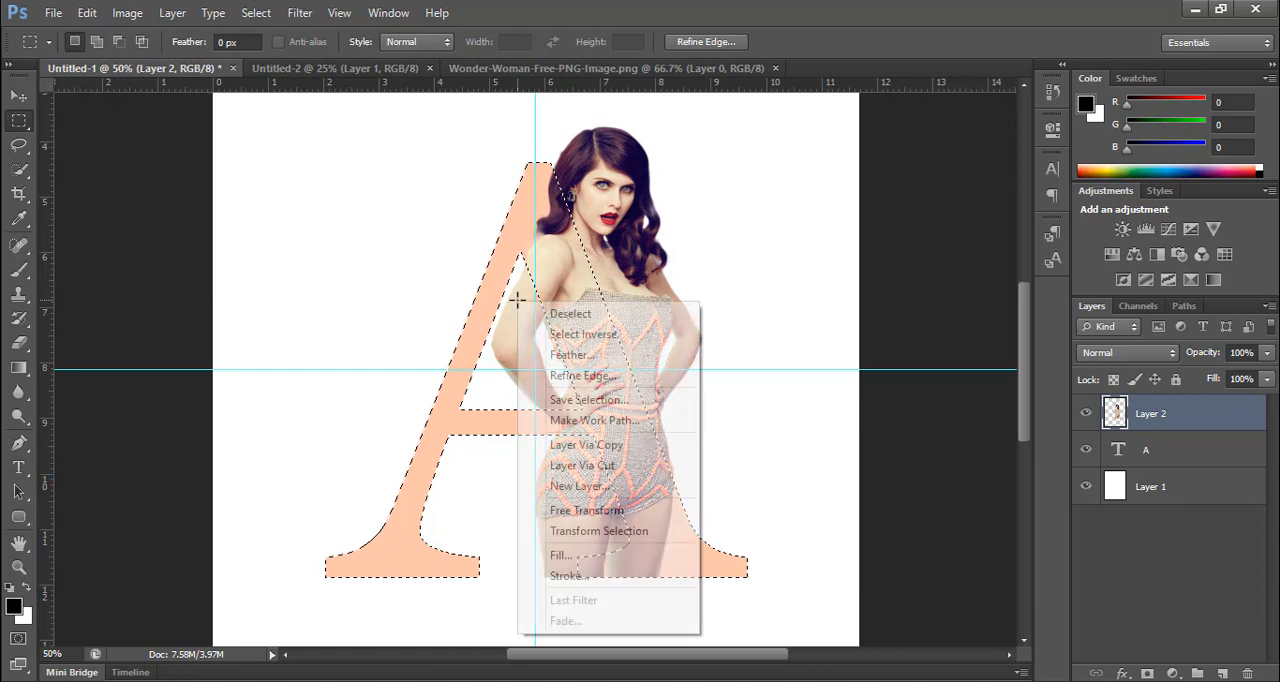
click(577, 338)
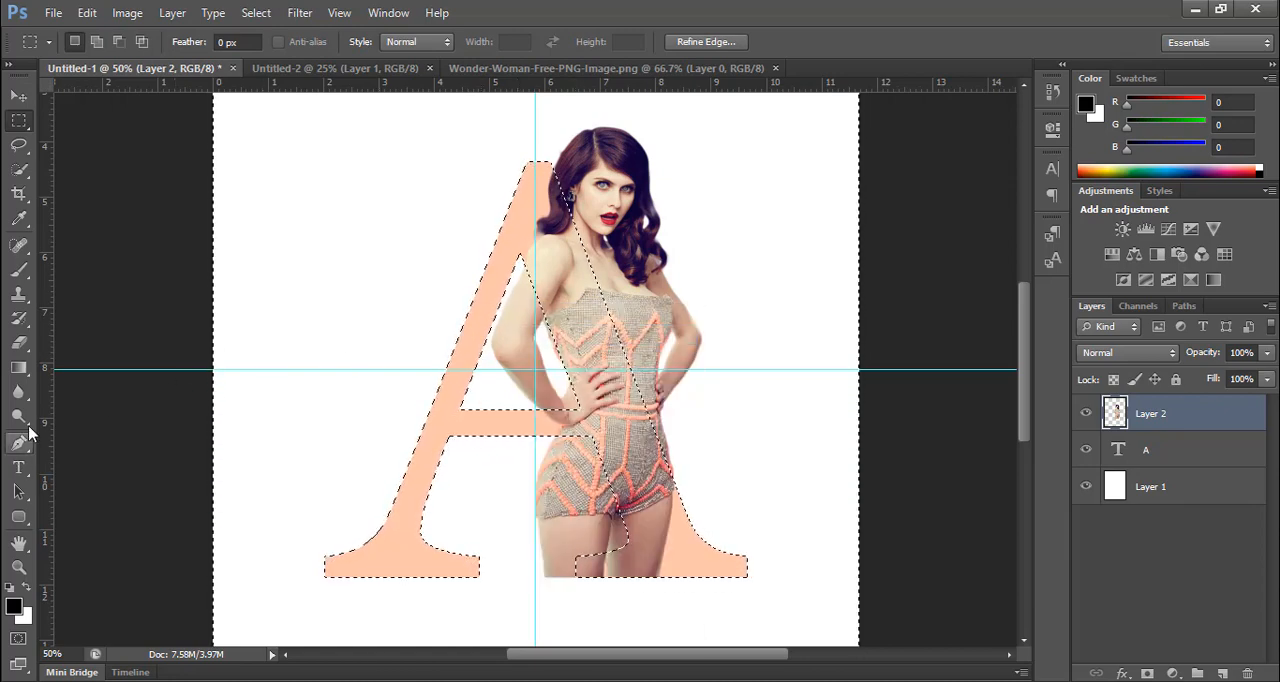
Step: Erase the woman's arm, hip and leg inside the A's openings with a 67 px eraser, keeping her outer side, and deselect
click(20, 343)
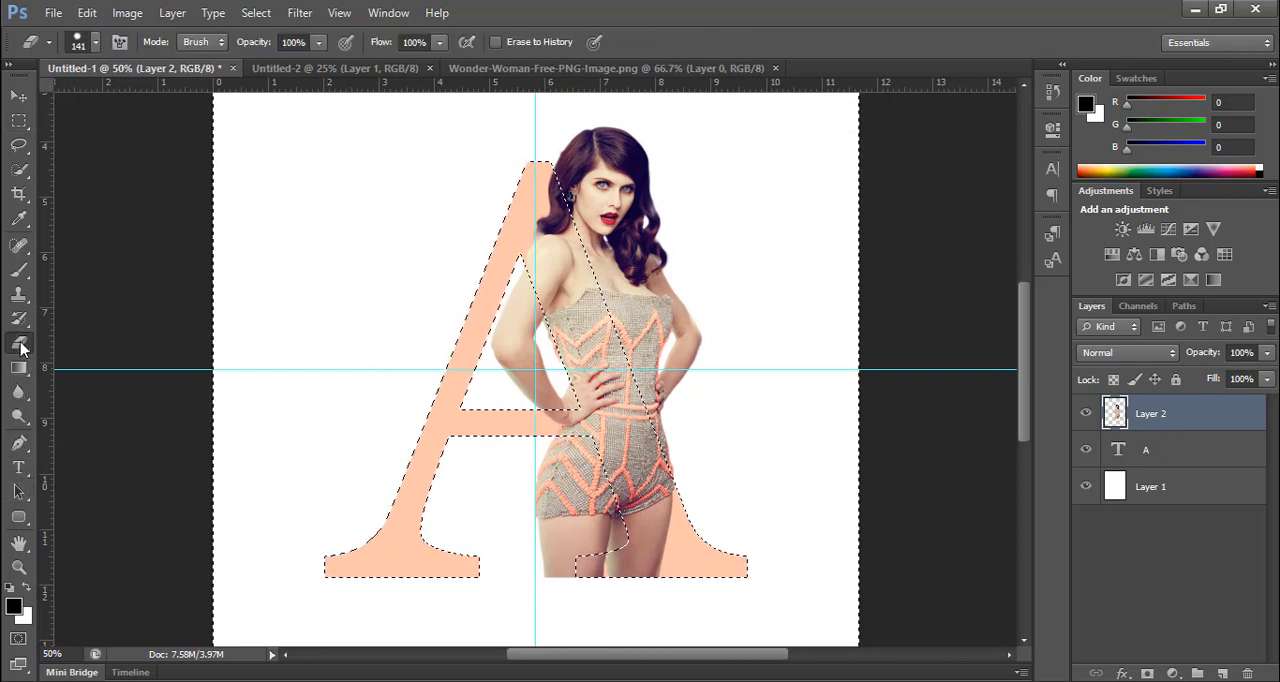
right_click(518, 310)
text(67)
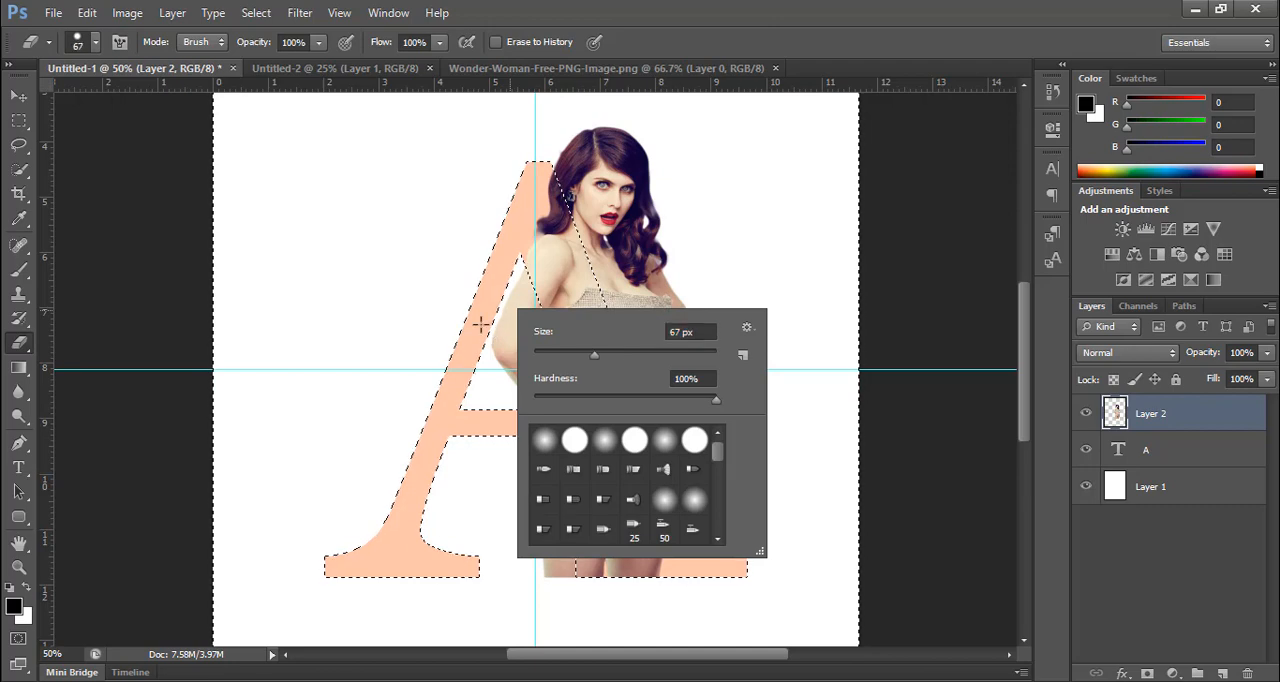
key(Return)
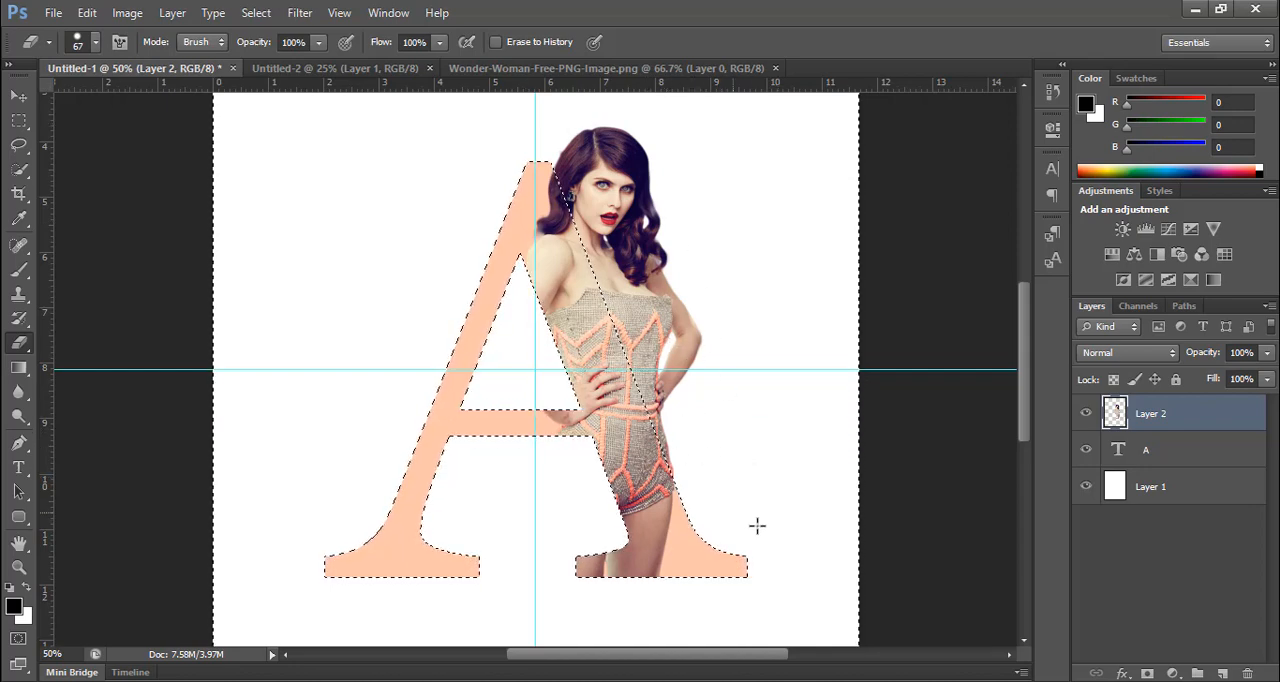
click(1169, 451)
click(1171, 424)
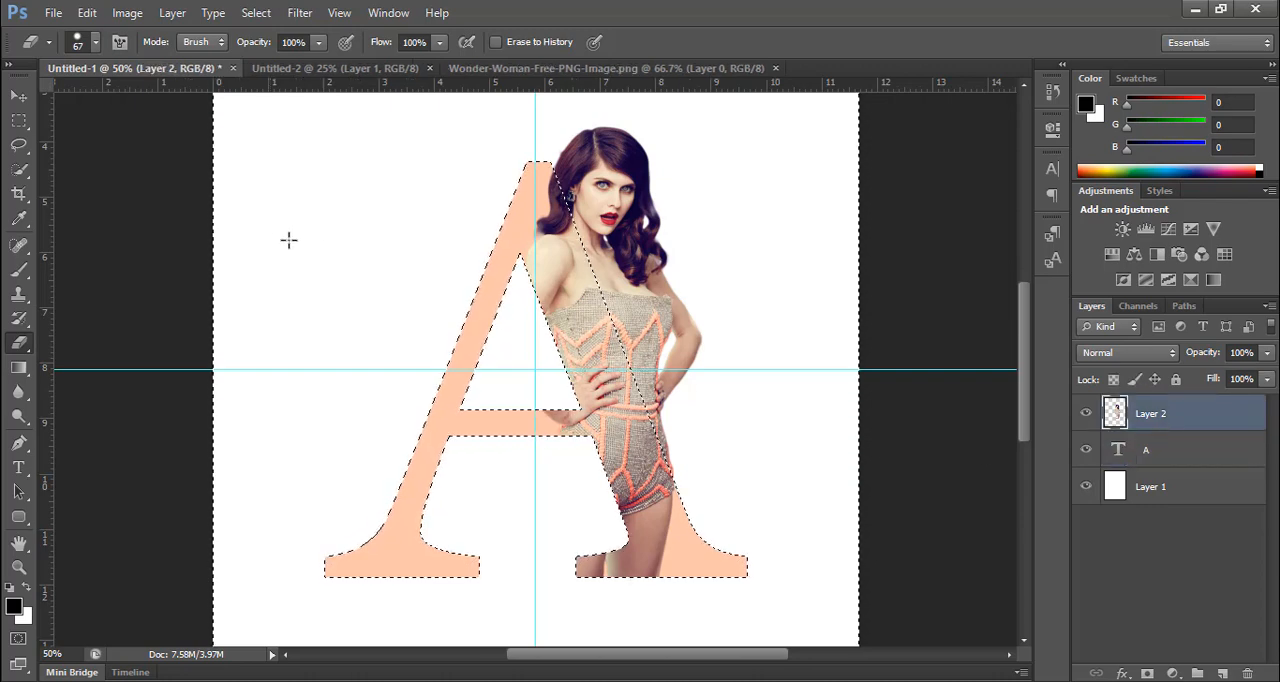
right_click(354, 250)
click(357, 242)
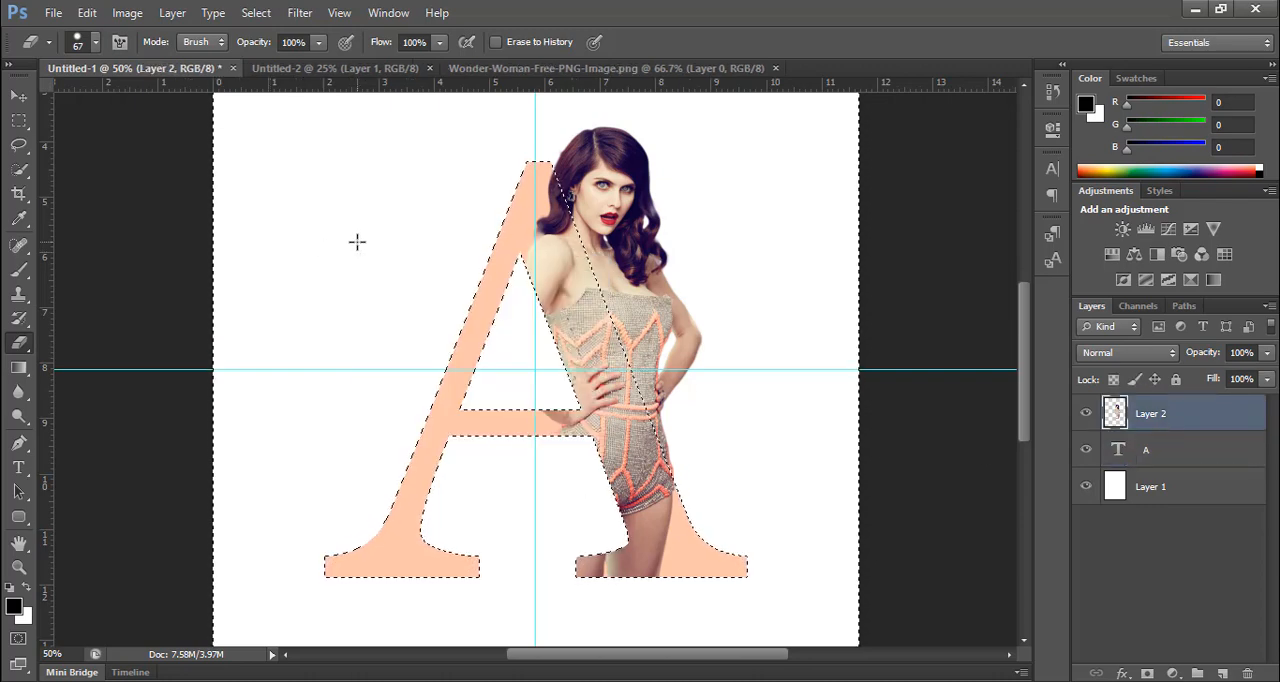
key(ctrl+d)
key(ctrl+minus)
key(ctrl+minus)
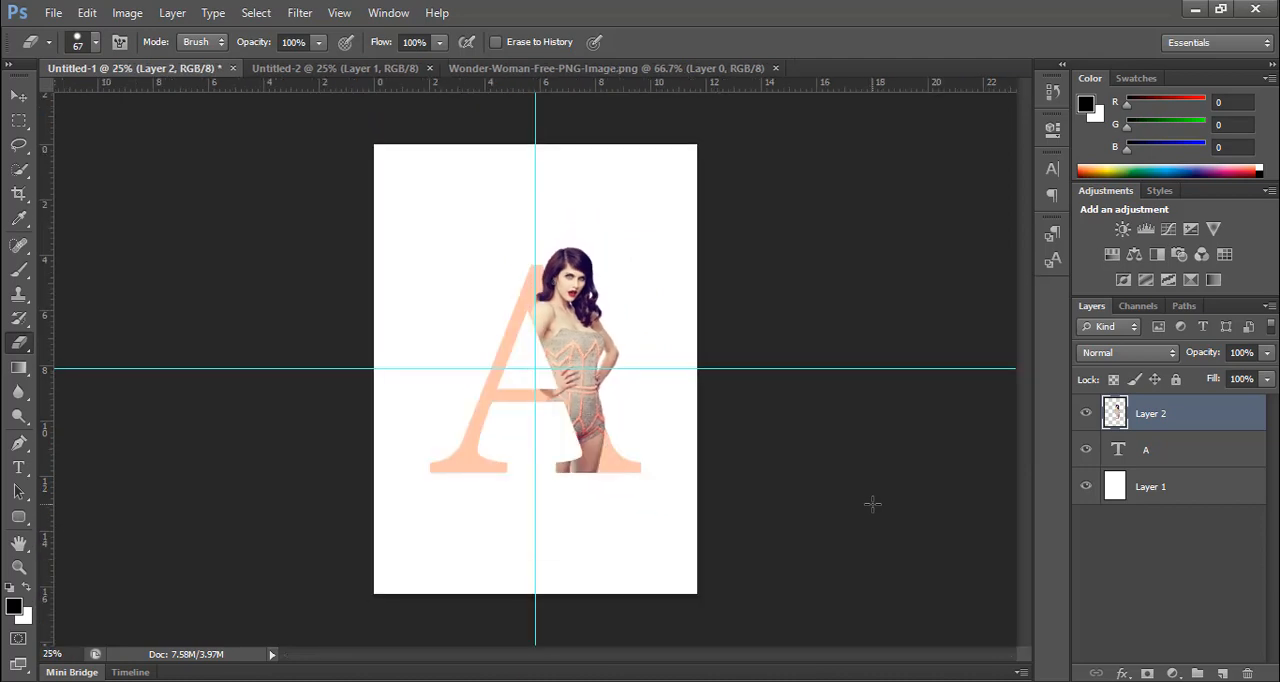
Step: Move Layer 2 and the A text layer into a new layer group and collapse the group
shift+click(1180, 453)
right_click(1155, 430)
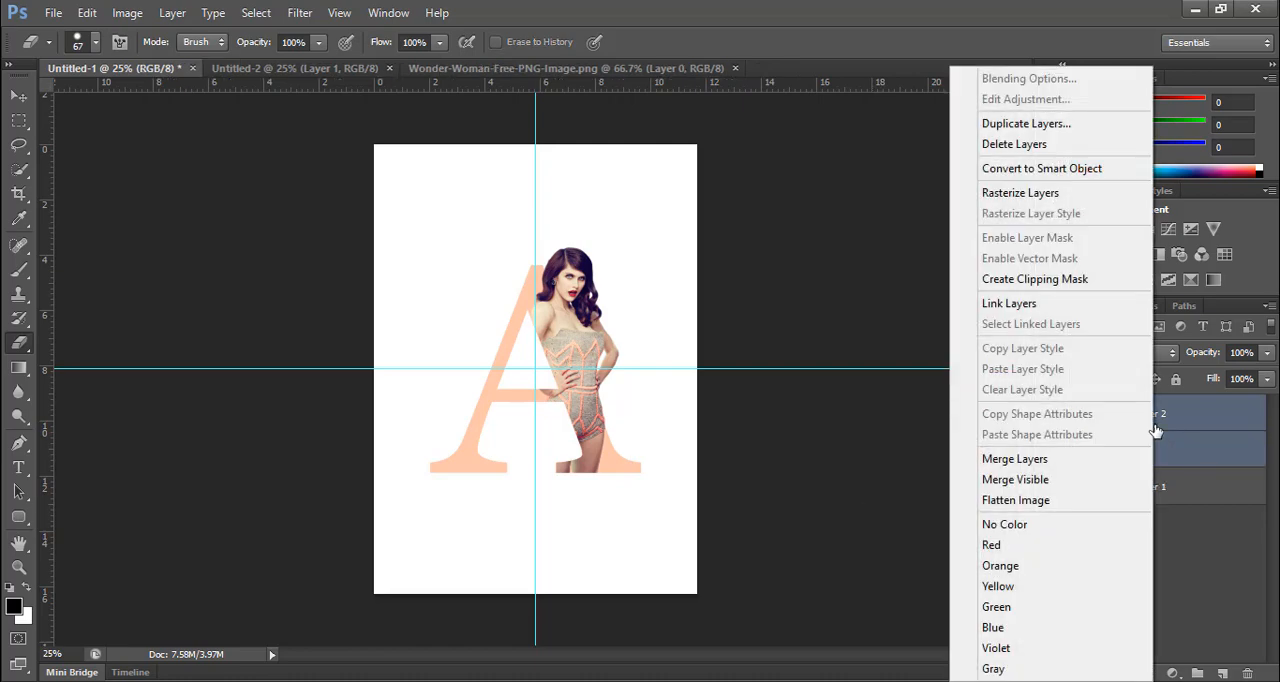
click(1199, 677)
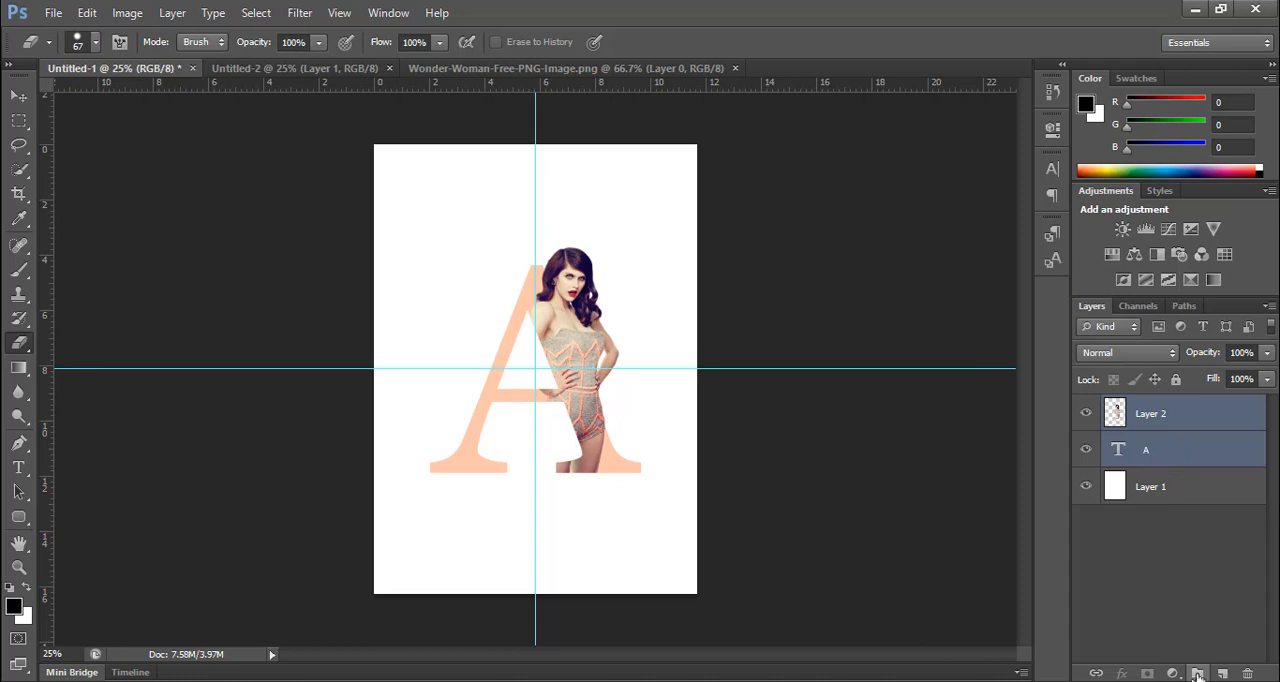
click(1198, 676)
click(1142, 437)
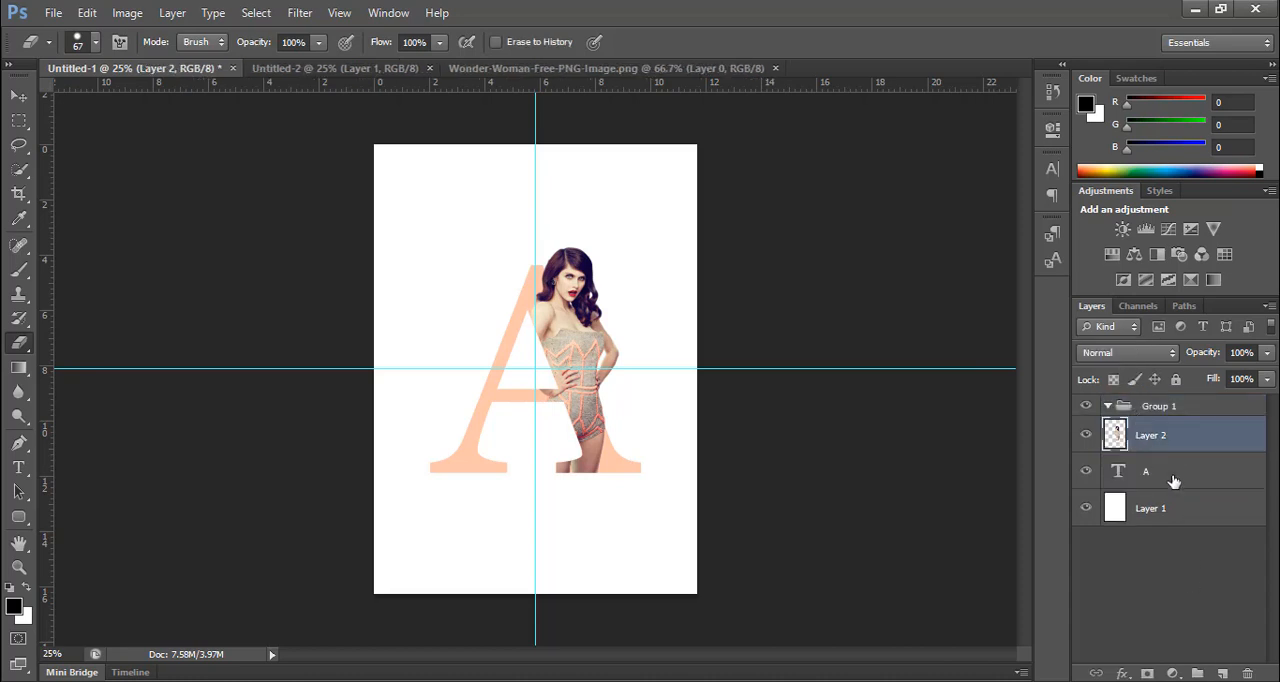
shift+click(1162, 470)
drag(1162, 470, 1147, 410)
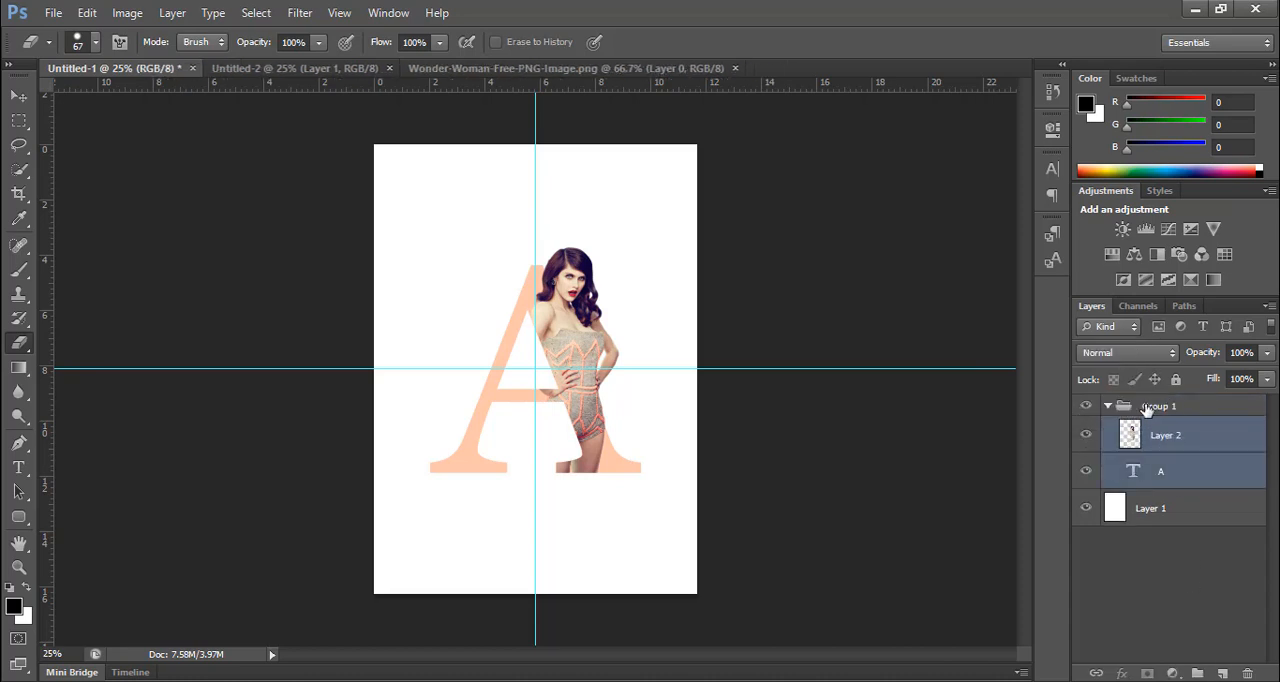
click(1108, 406)
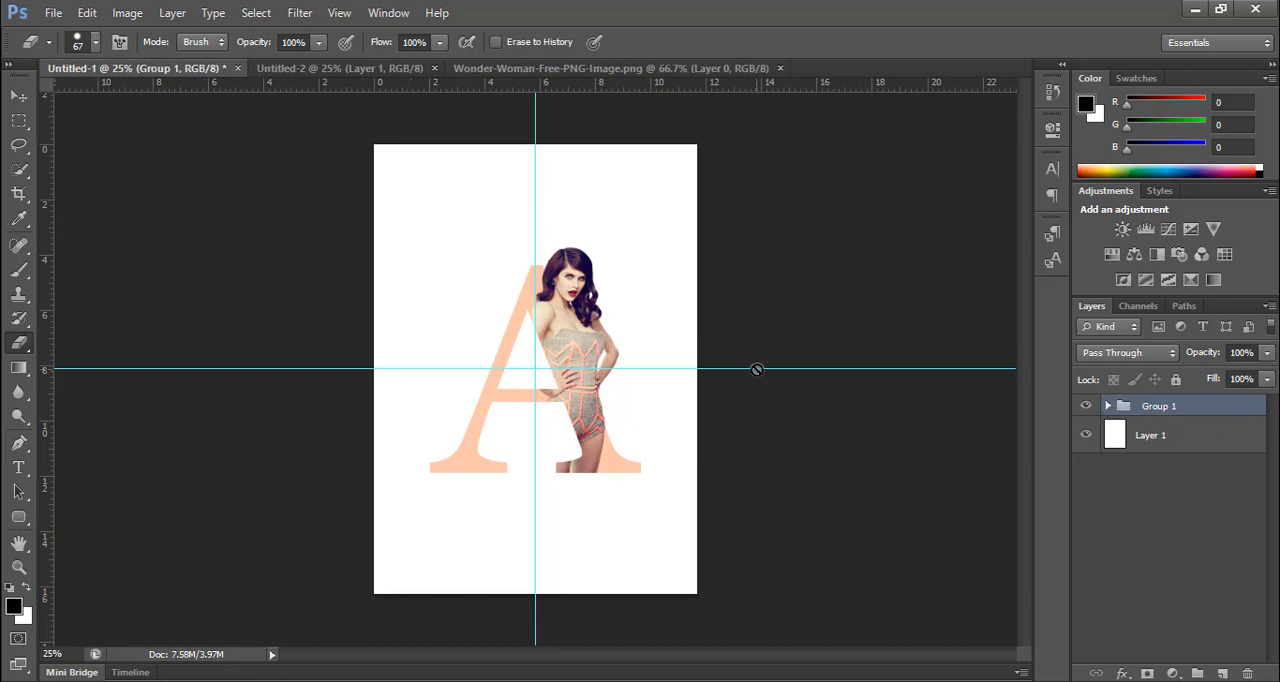
Step: Start a Georgia text line with the letter A above the large A and scale it down to 30.93 pt
key(t)
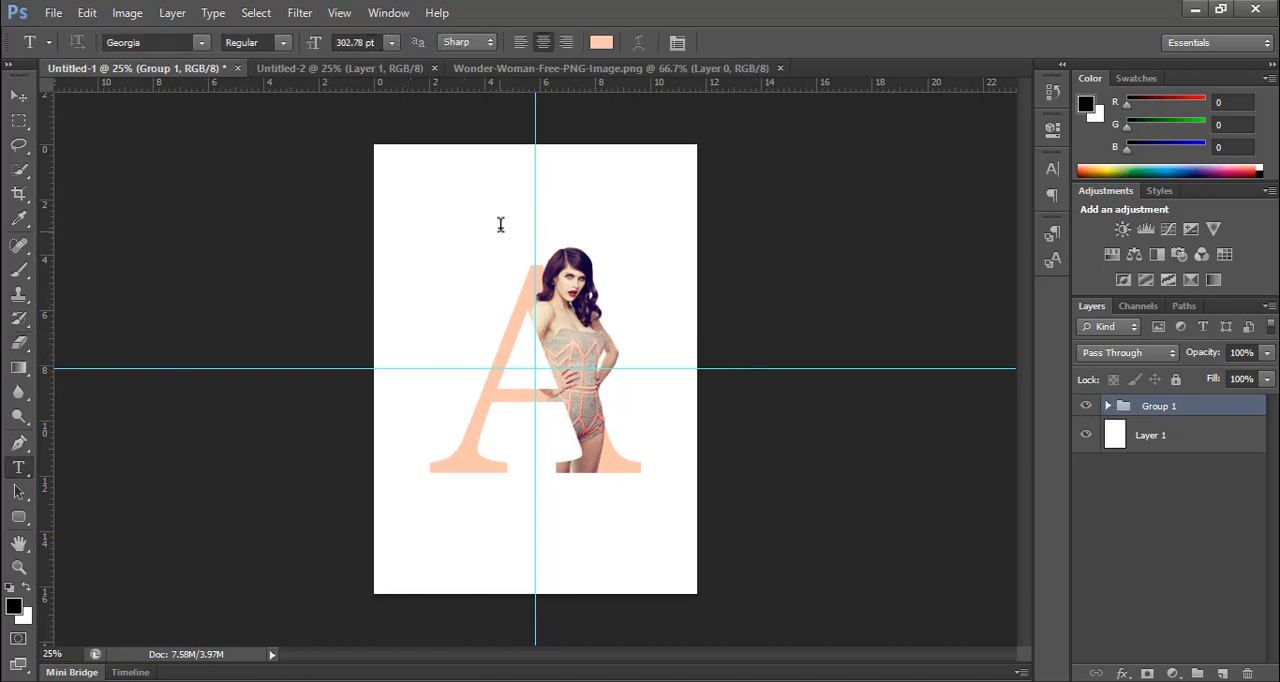
click(503, 206)
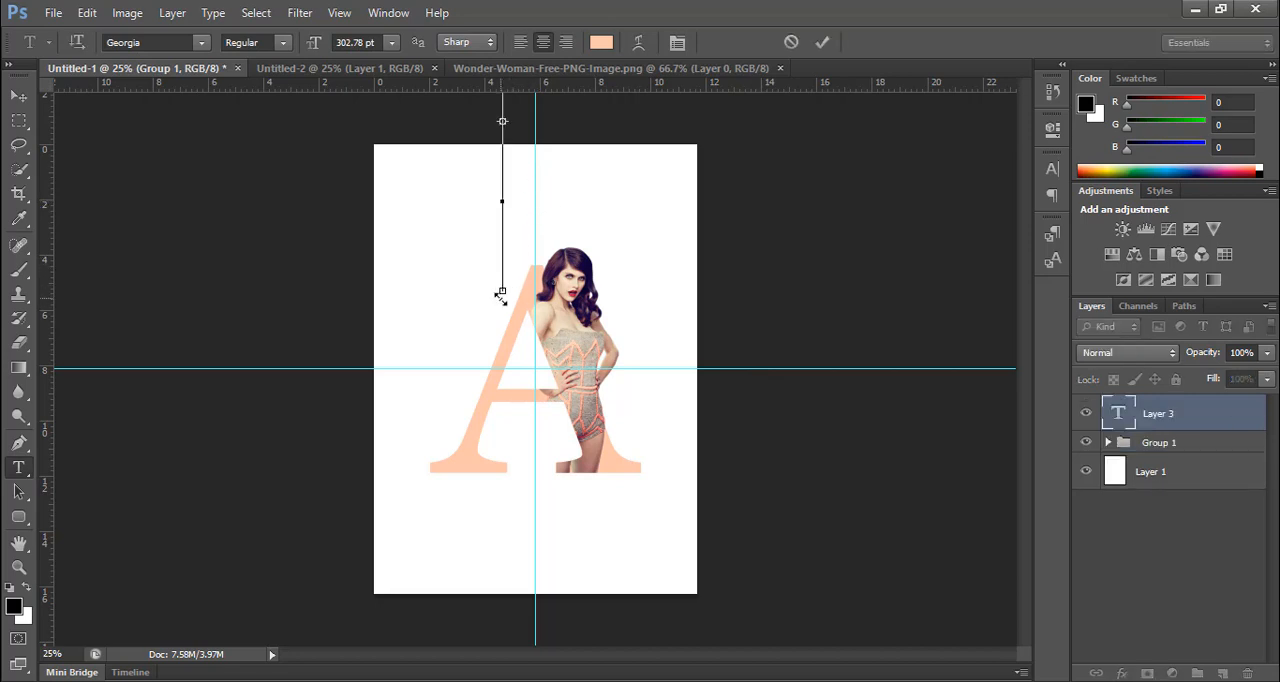
text(A)
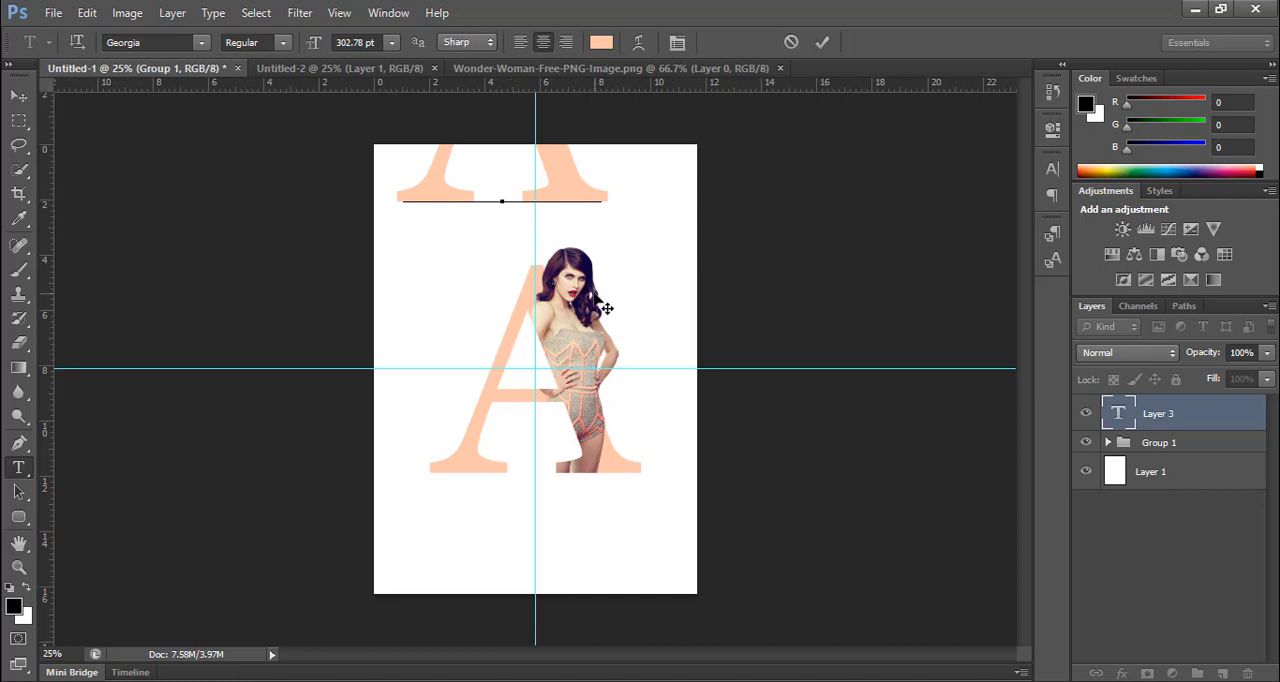
drag(606, 308, 598, 390)
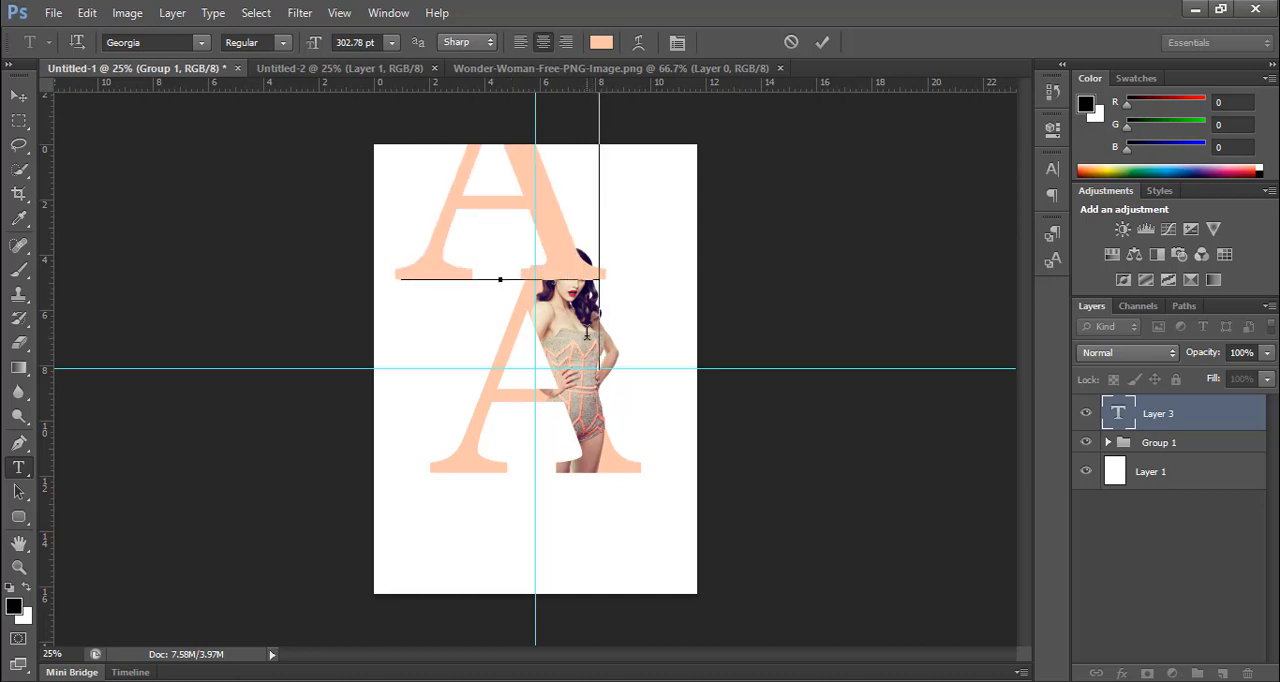
key(ctrl)
drag(609, 377, 476, 184)
Step: Set the new text's colour to near-black 121212
click(601, 42)
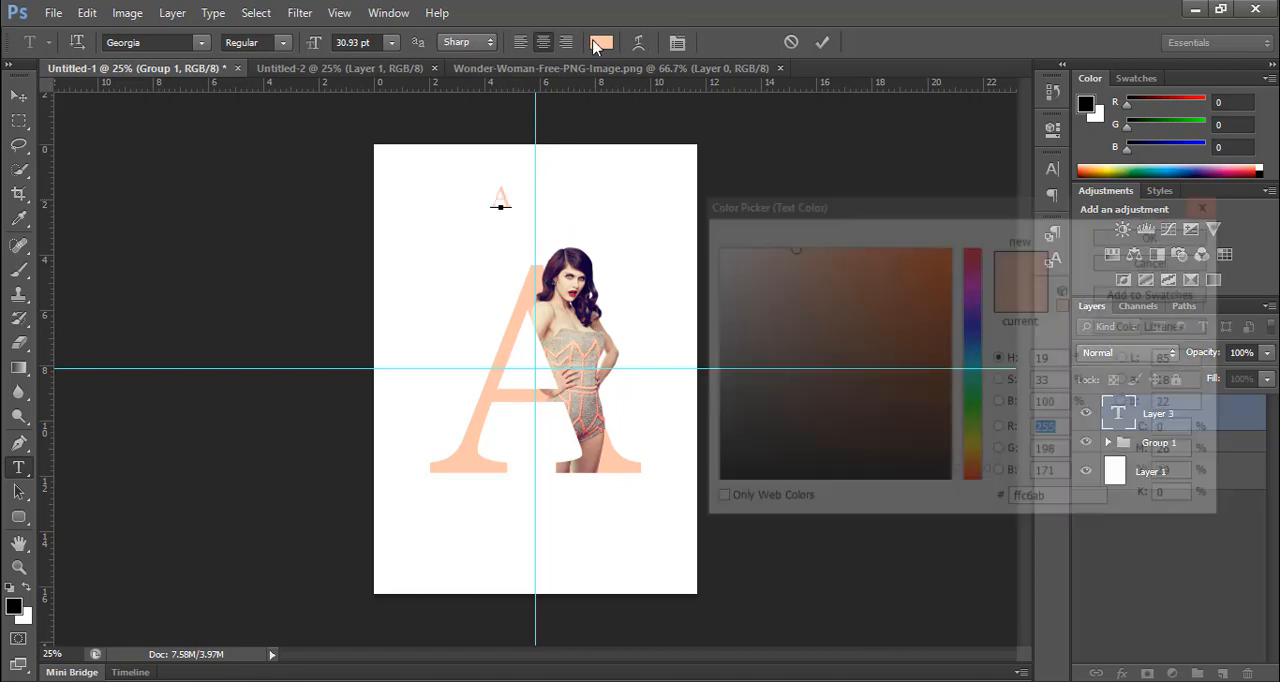
click(1081, 497)
text(121212)
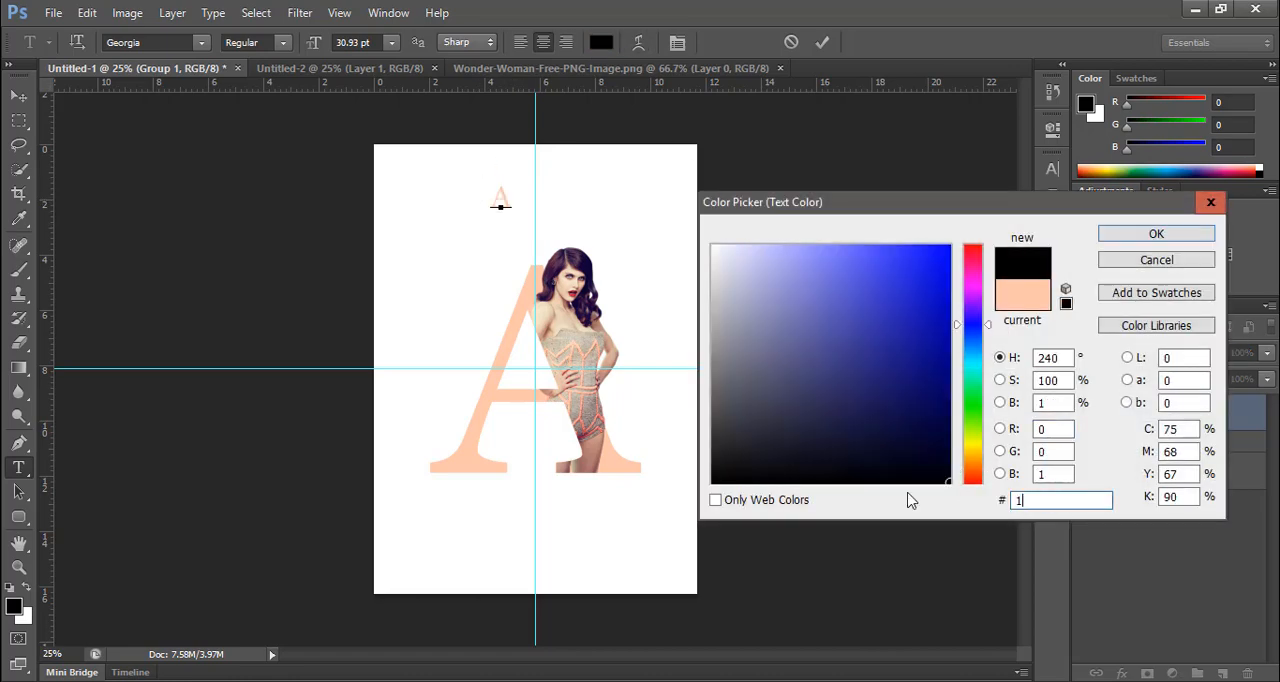
click(1152, 238)
Step: Complete the line as A L E X A N D R A in spaced capitals, centred on the vertical guide above the woman
click(503, 197)
drag(506, 271, 446, 291)
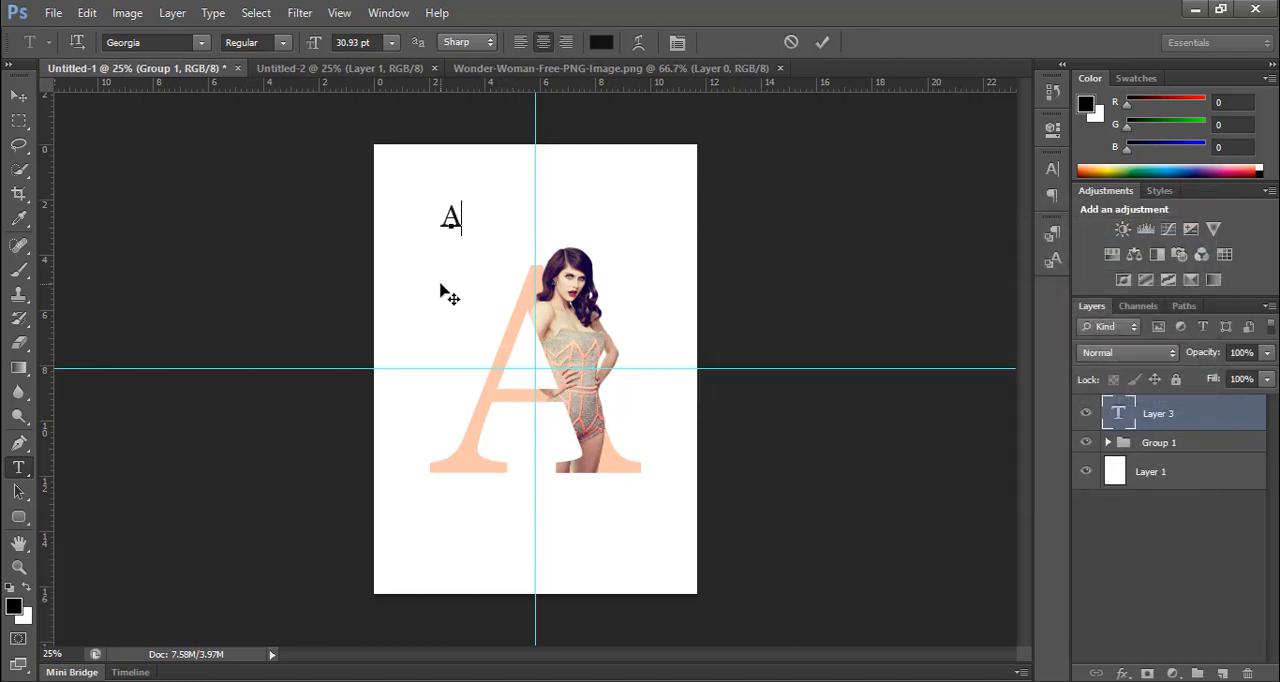
text(L)
drag(447, 290, 537, 277)
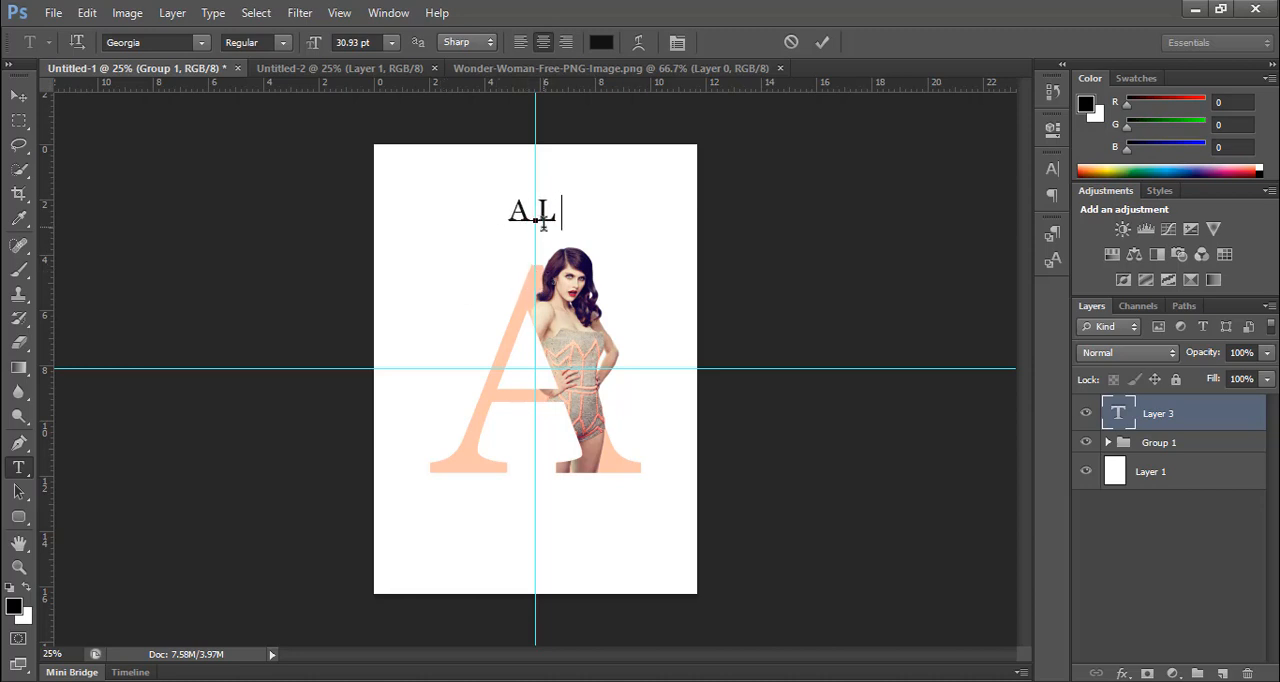
text(E X A N )
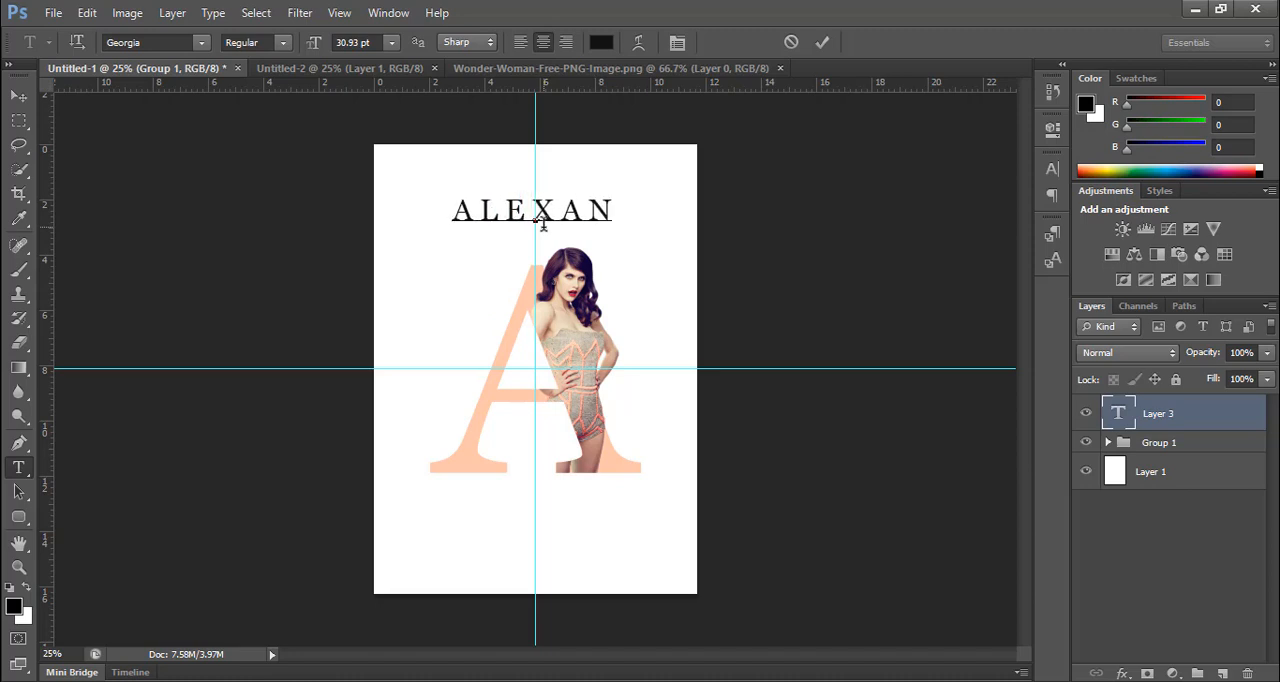
text(D R A)
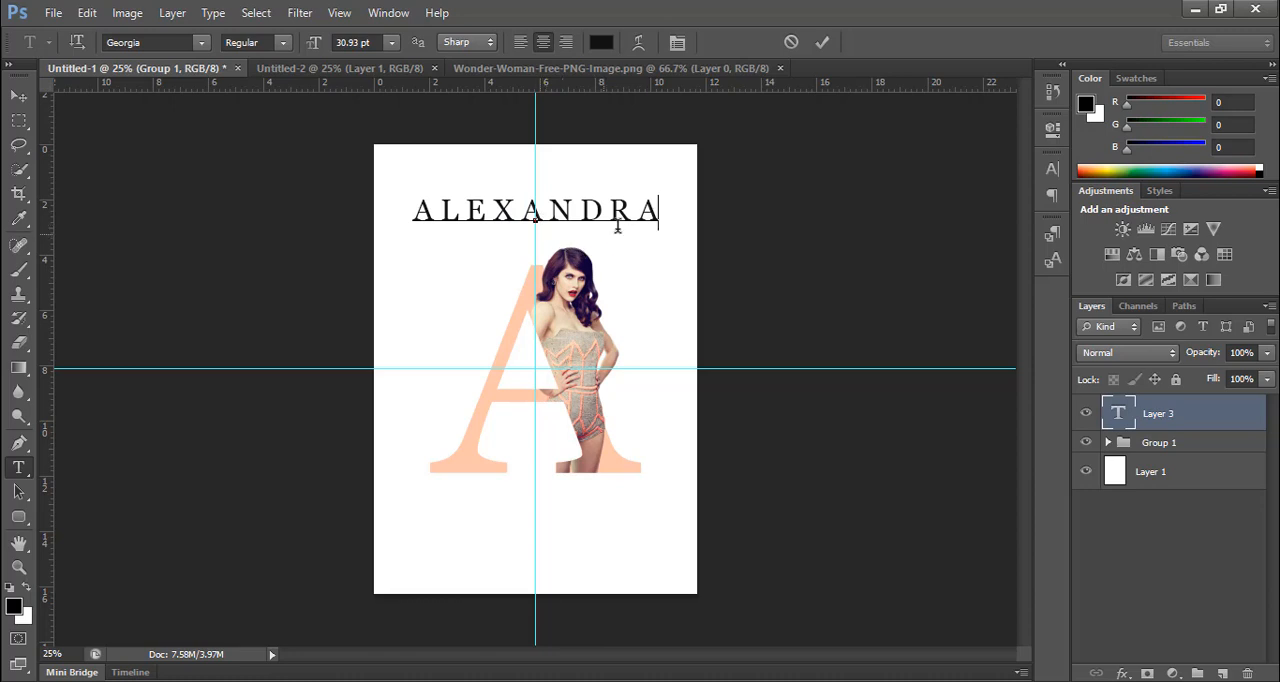
Step: Scale the ALEXANDRA line down to 23 pt and commit the text
key(ctrl)
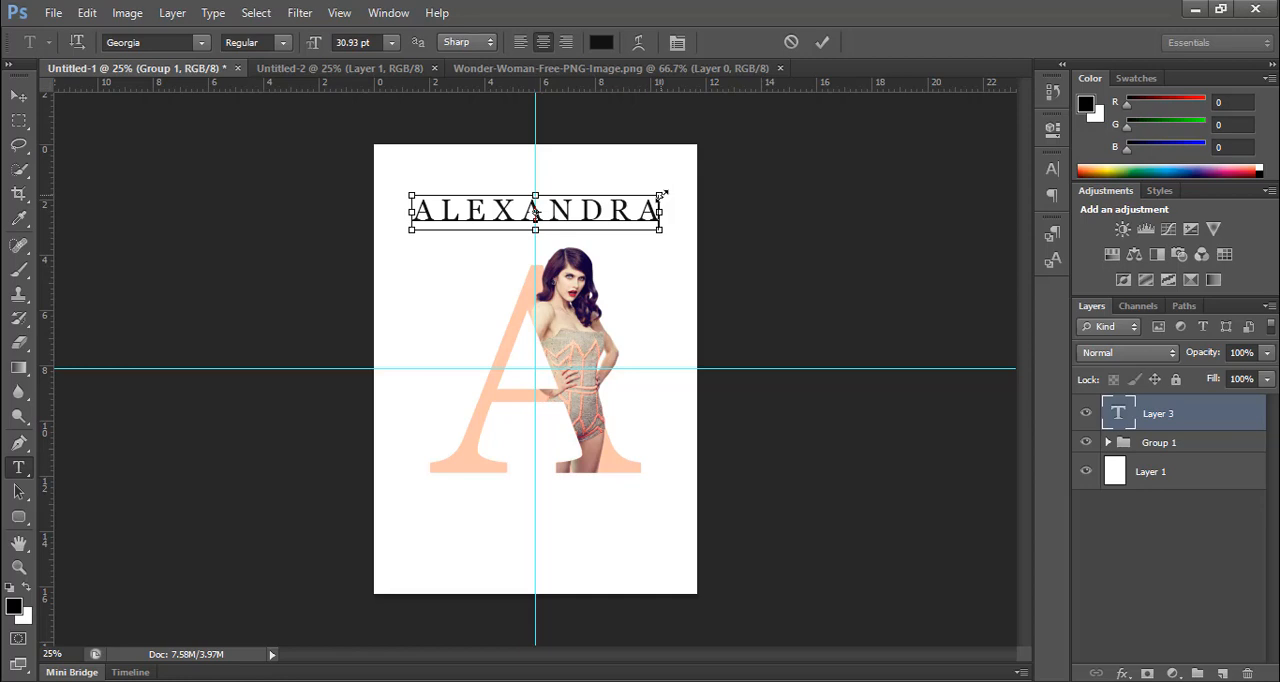
drag(660, 194, 637, 196)
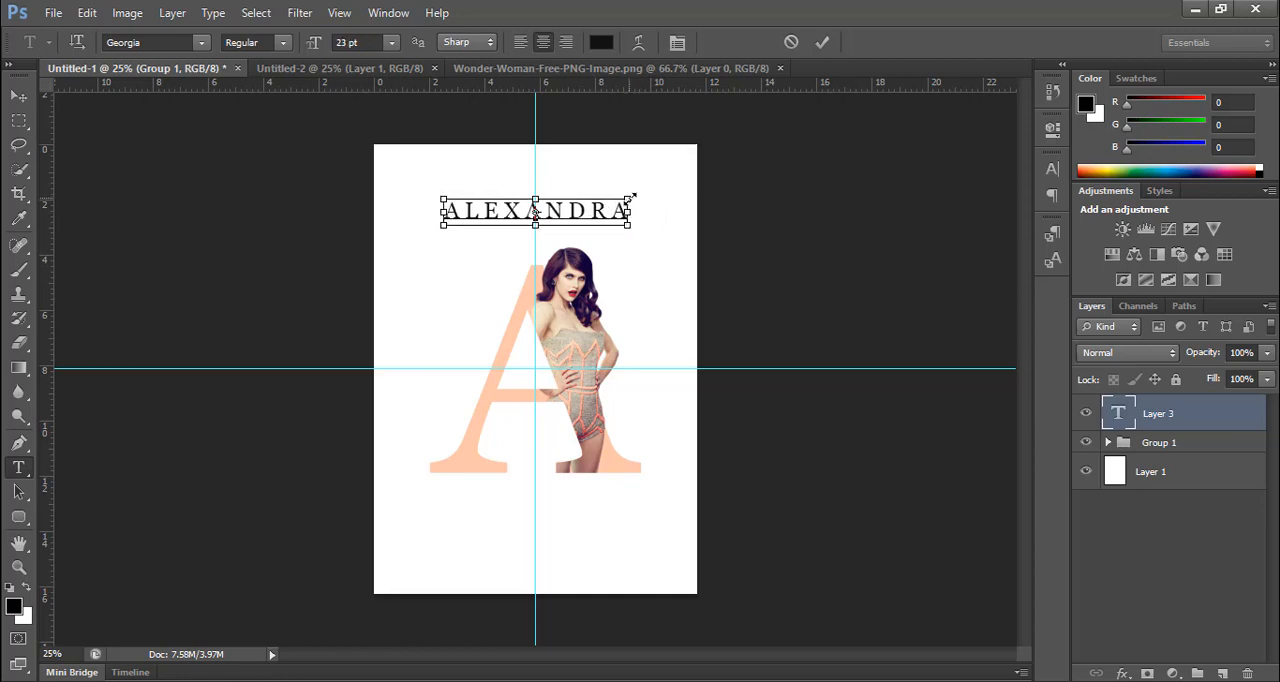
click(823, 43)
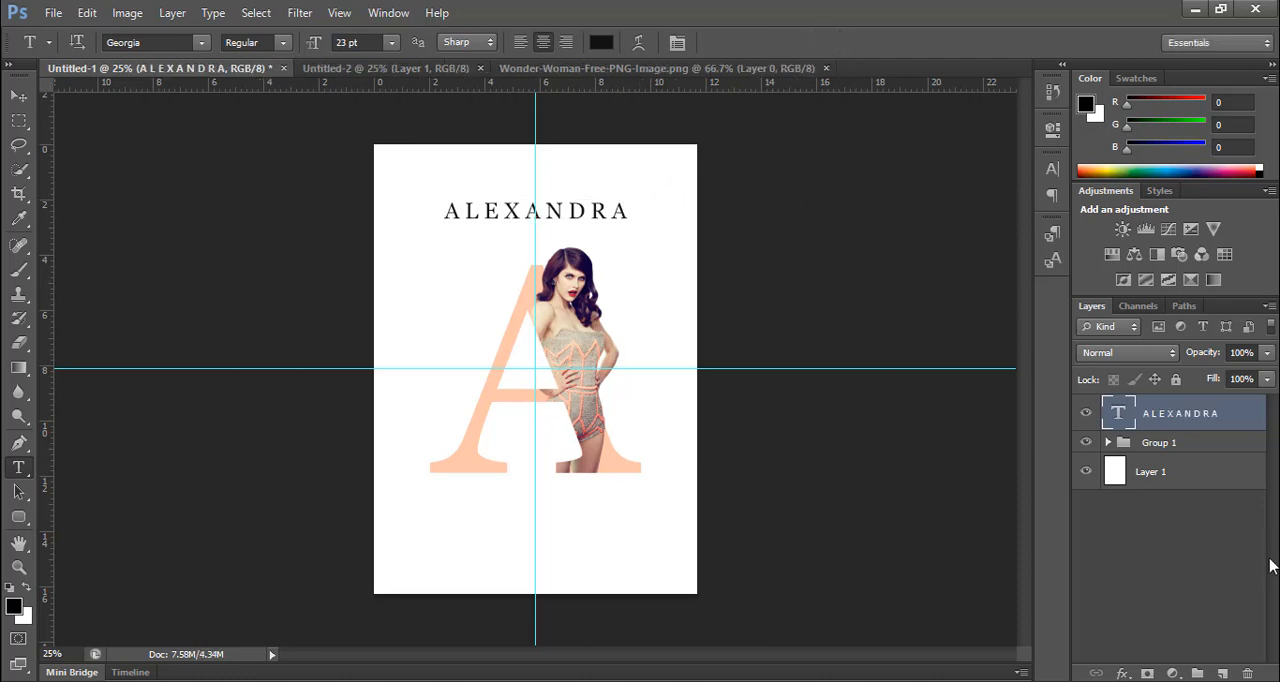
Step: Start a second text line with the letter D below the large A, scale it to 39.49 pt and centre it on the vertical guide
click(552, 588)
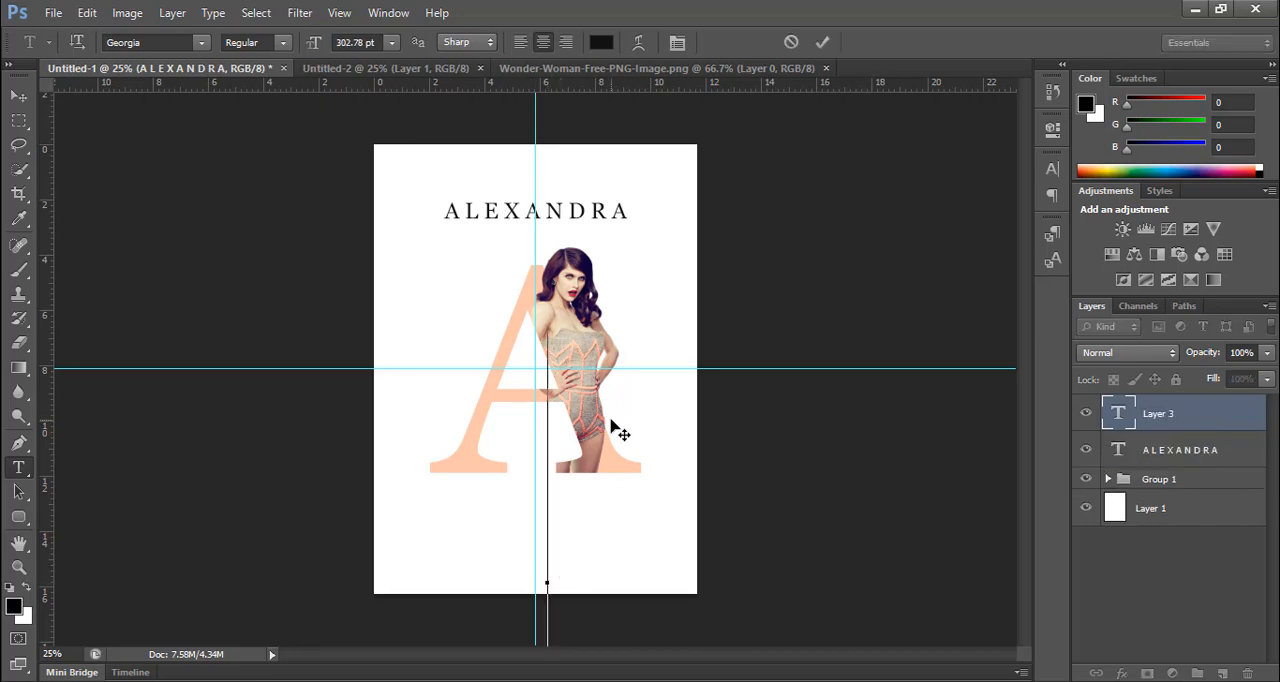
text(D)
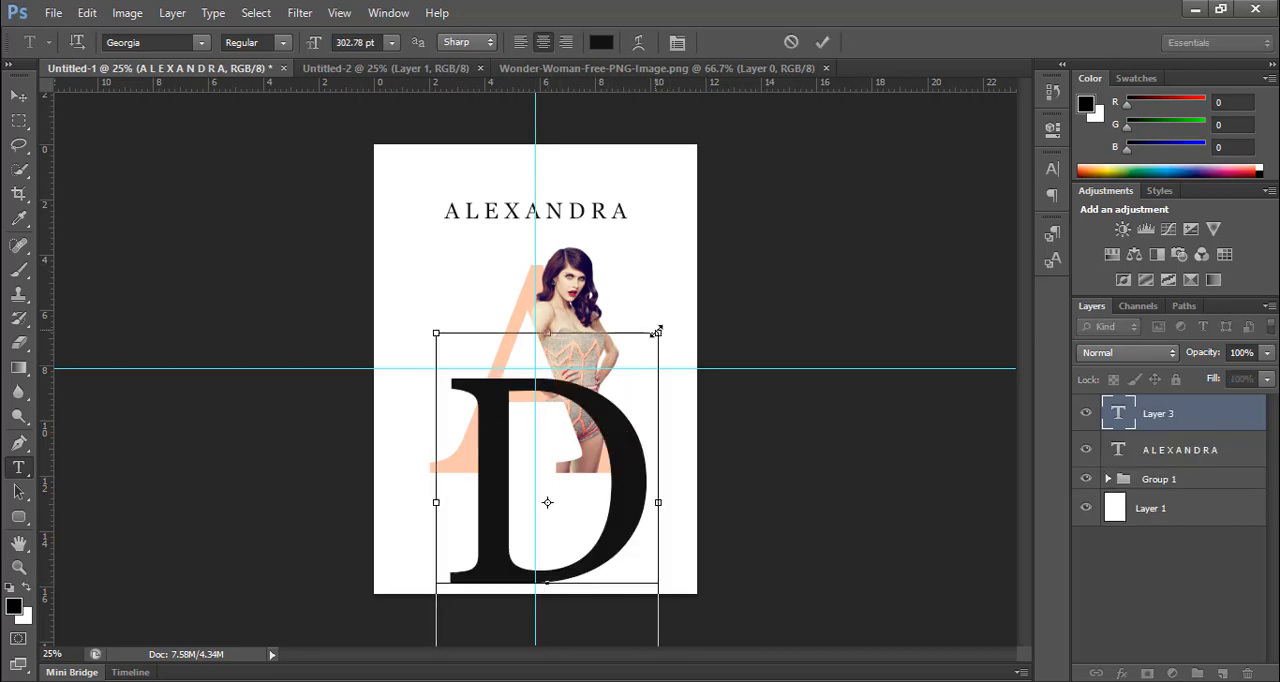
drag(657, 331, 566, 495)
mouse_move(563, 580)
mouse_down()
mouse_move(474, 597)
mouse_move(563, 603)
mouse_up()
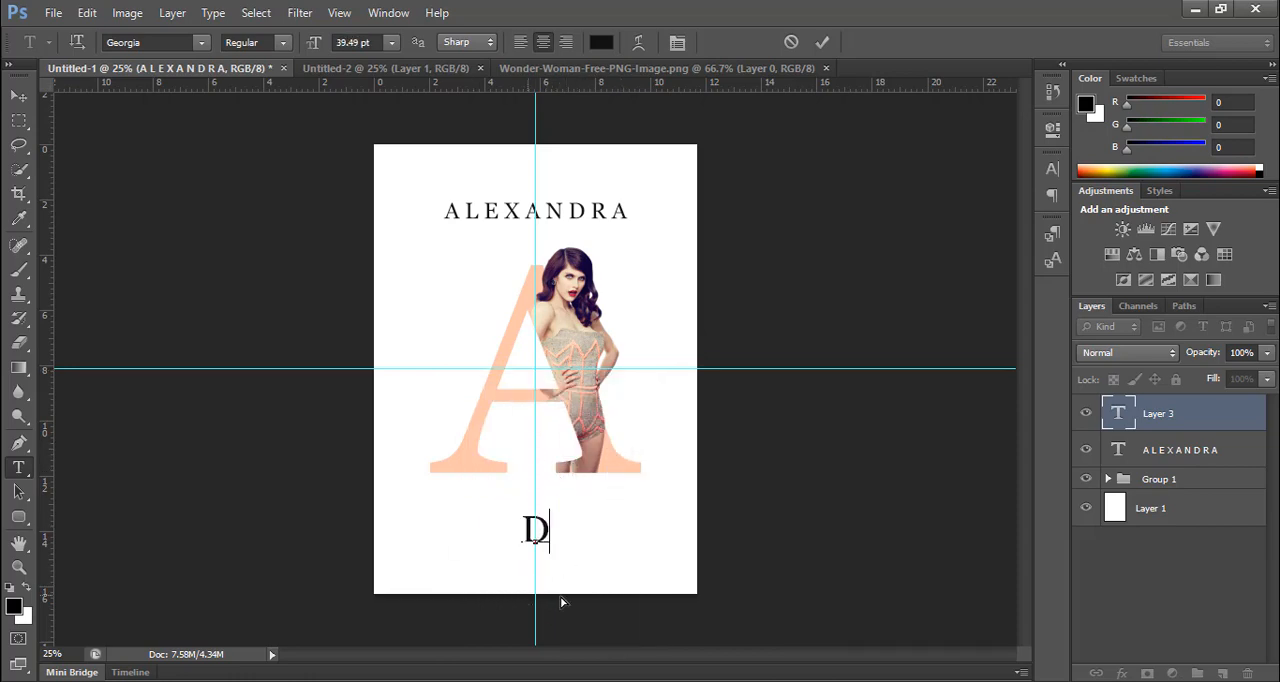
Step: Complete the line as D A D D A R I O in spaced capitals, scale it down to 19.63 pt and commit the text
text(A )
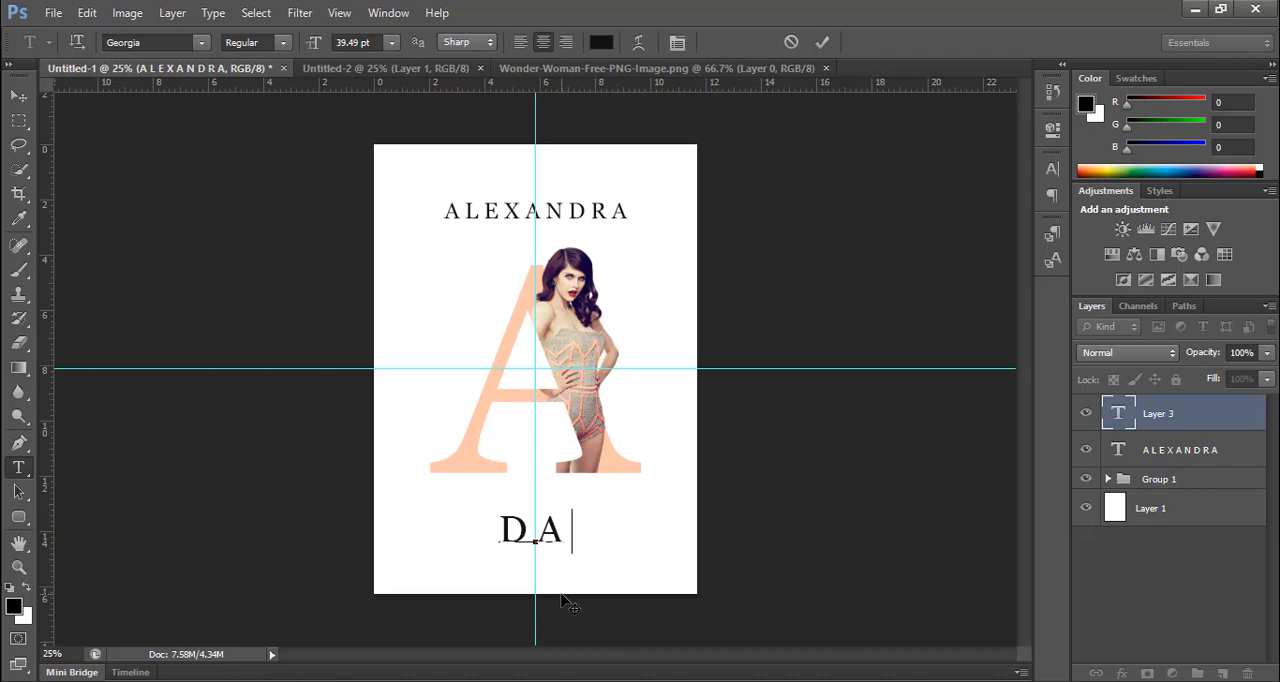
text(D )
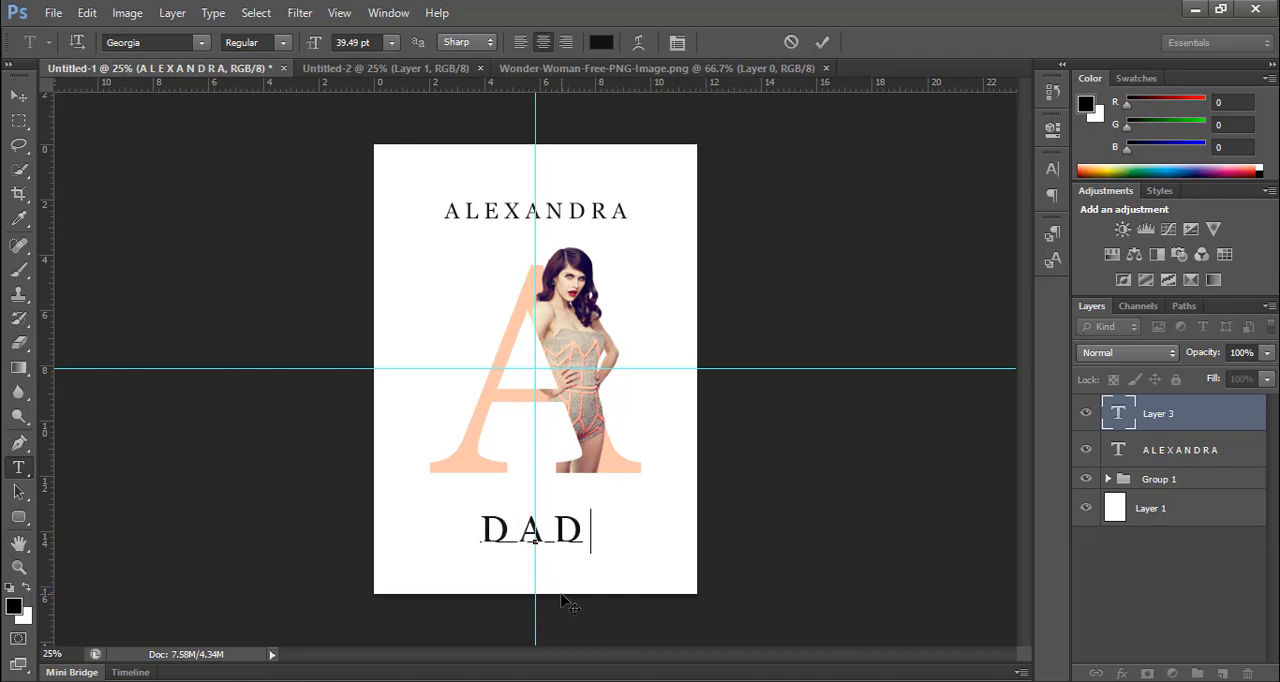
text(D A)
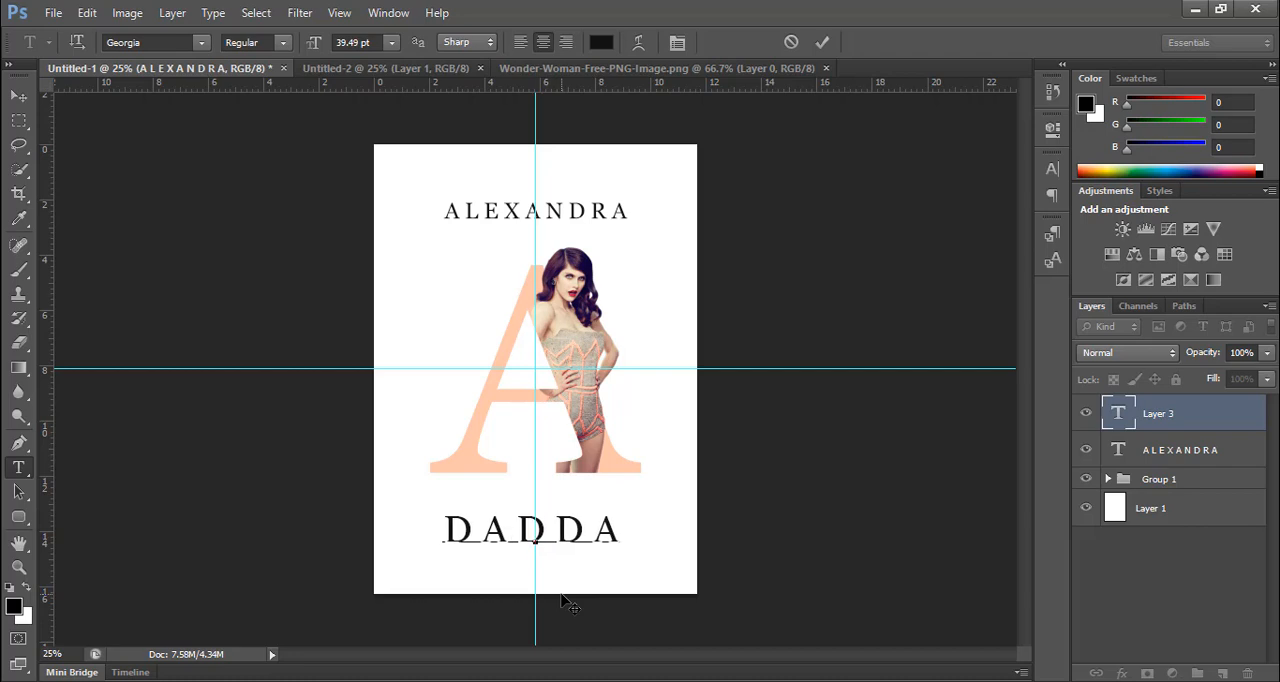
text( R I O)
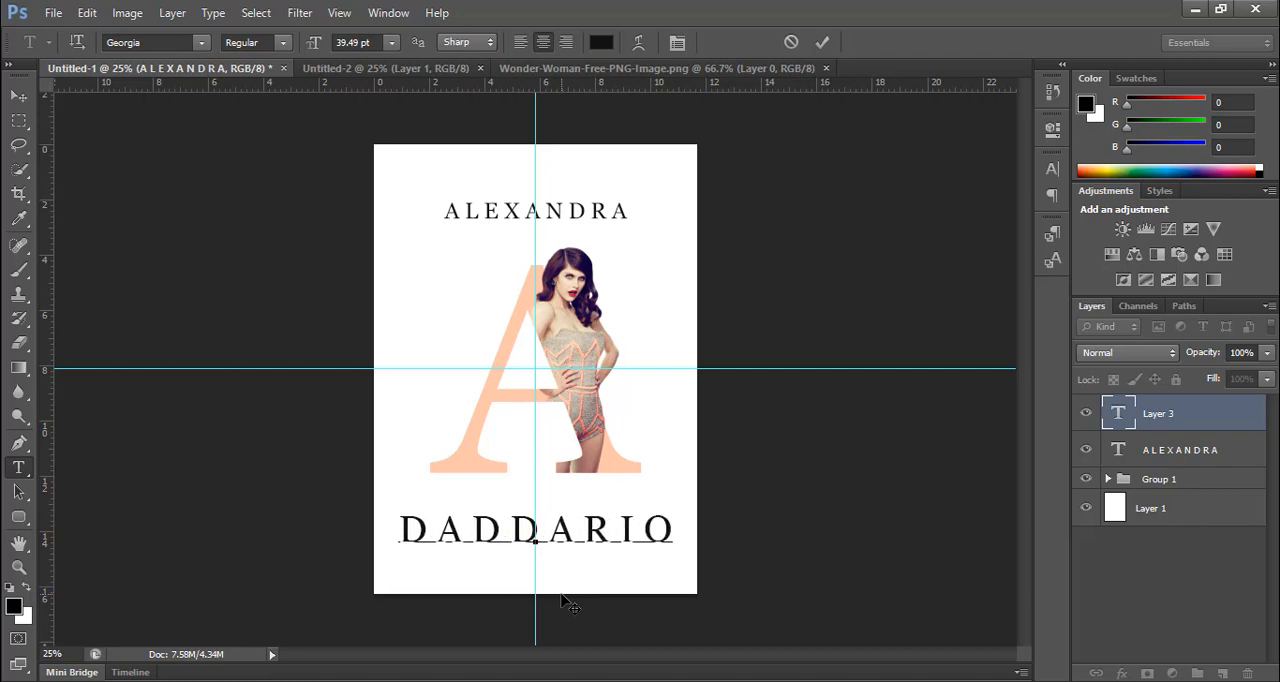
key(ctrl)
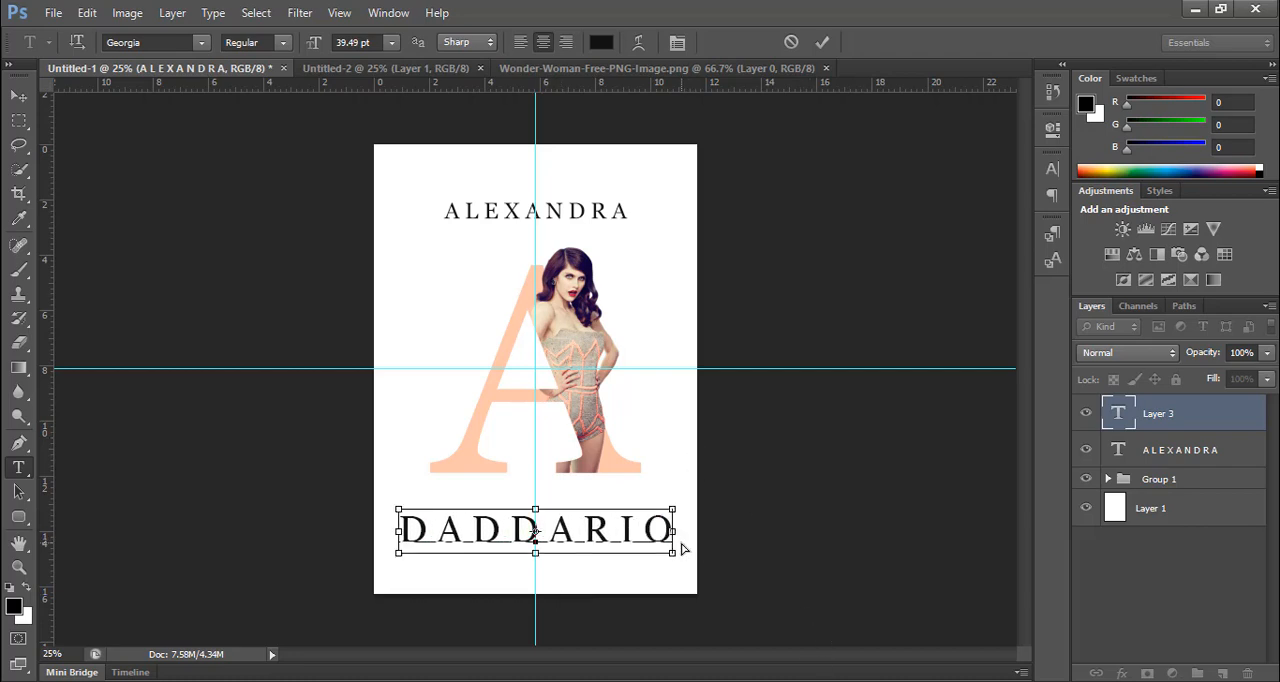
drag(672, 556, 598, 518)
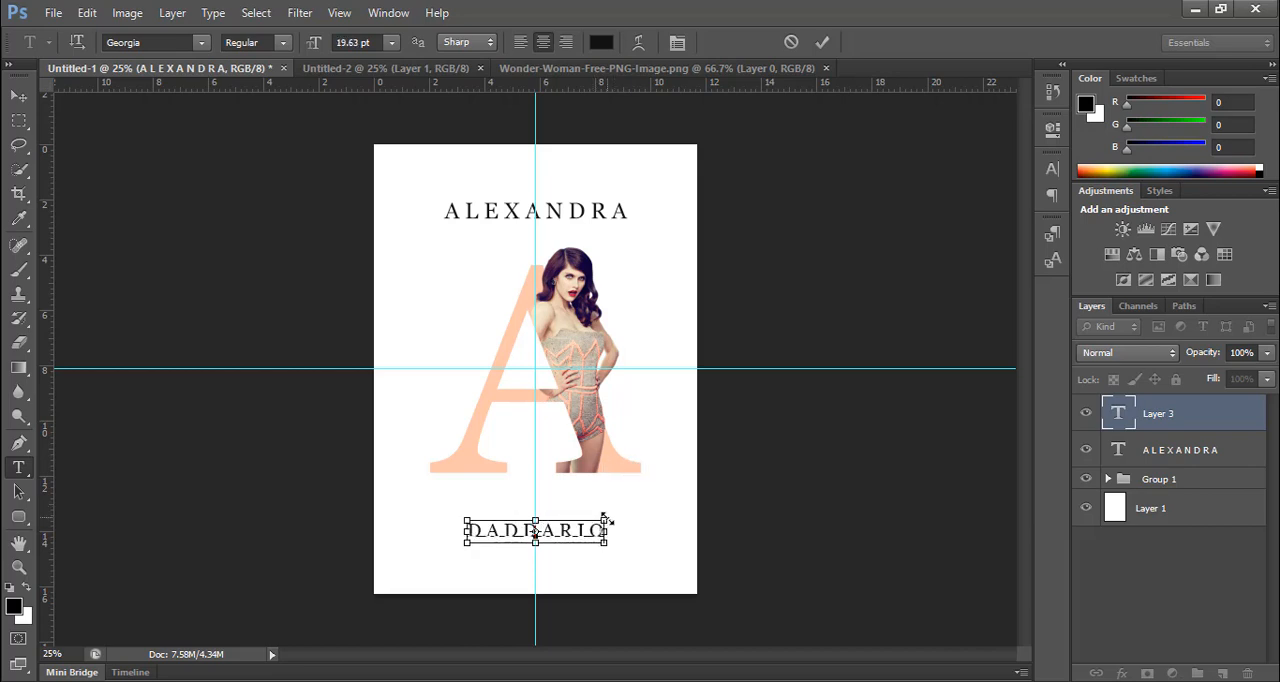
click(821, 43)
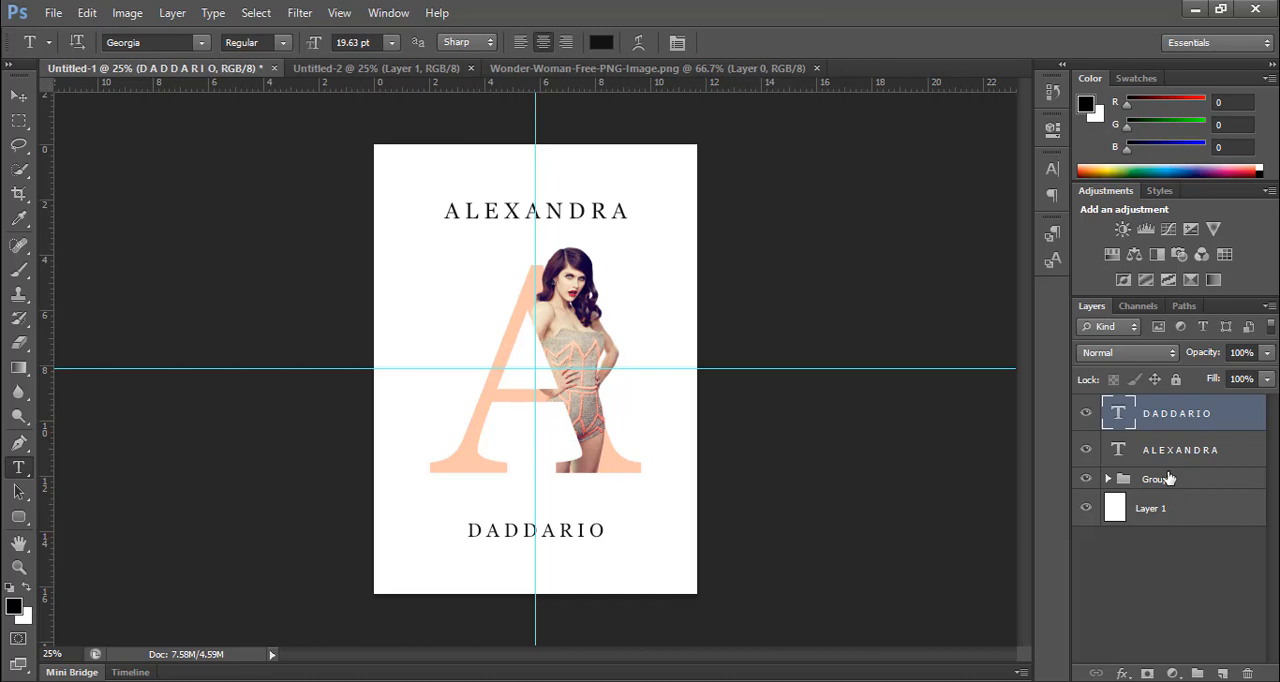
Step: Match the DADDARIO line to the ALEXANDRA line by setting its font size to 23 pt, and commit the text
click(591, 532)
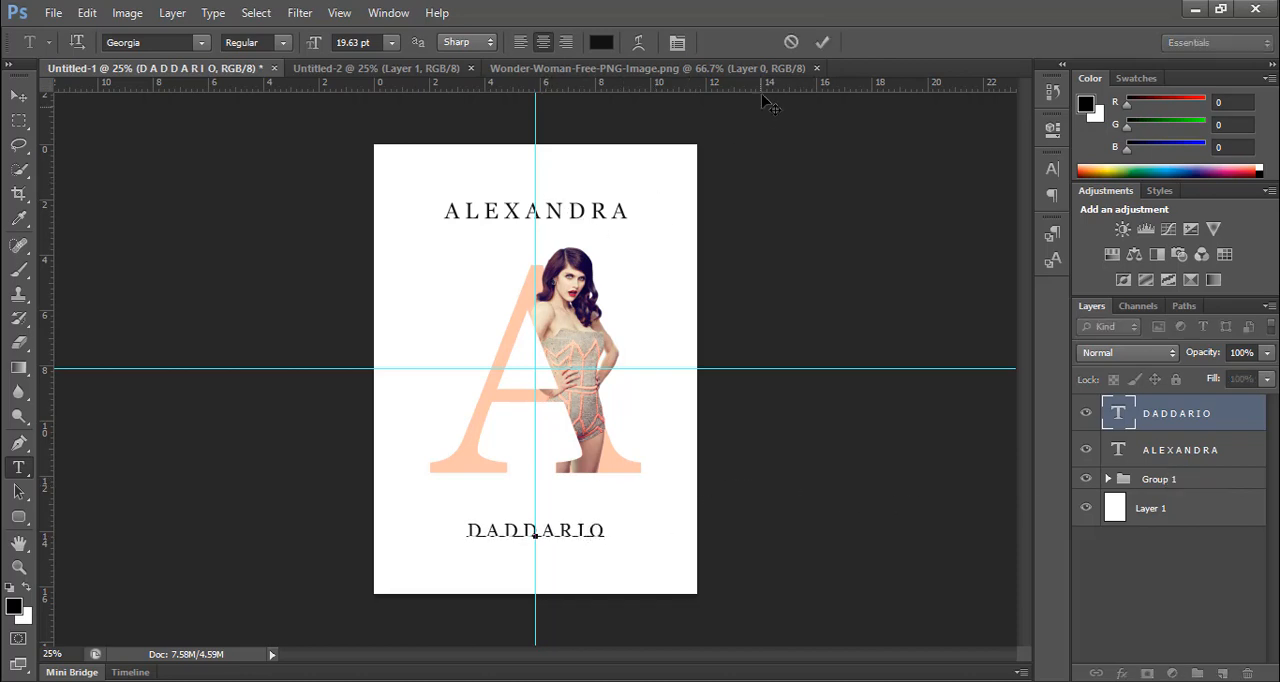
click(822, 43)
click(551, 207)
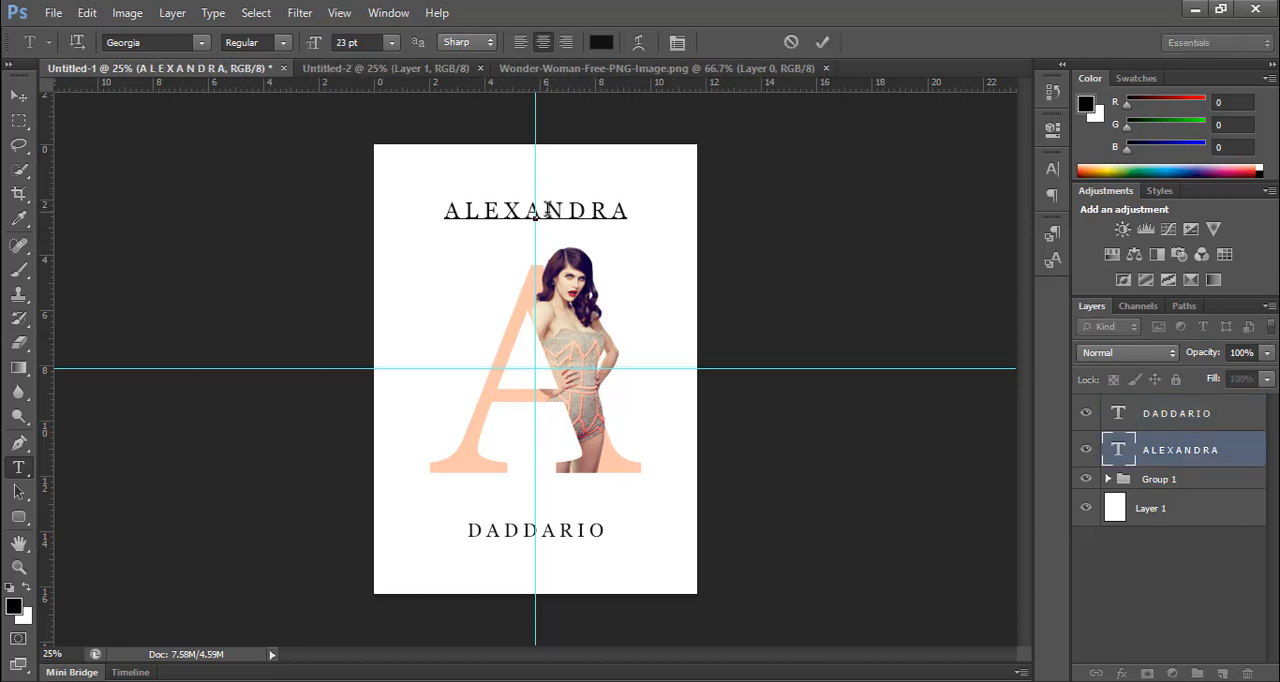
click(822, 43)
click(593, 528)
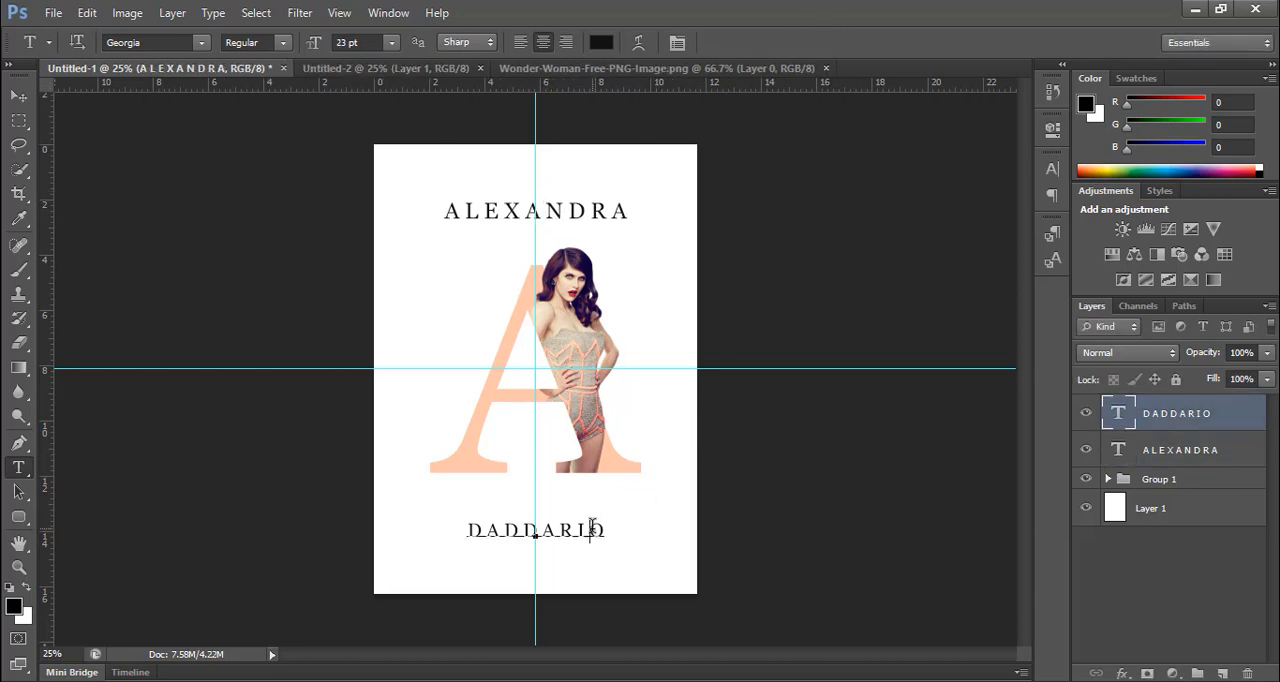
drag(597, 530, 624, 528)
click(501, 533)
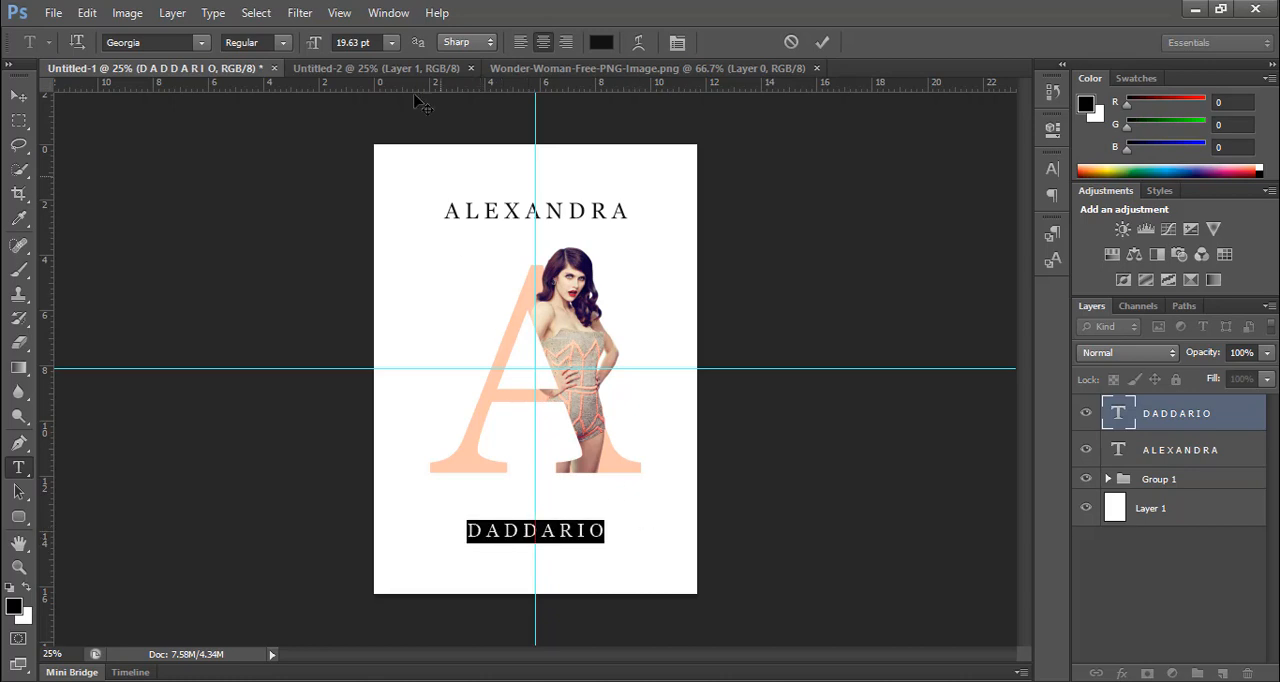
click(355, 42)
text(23)
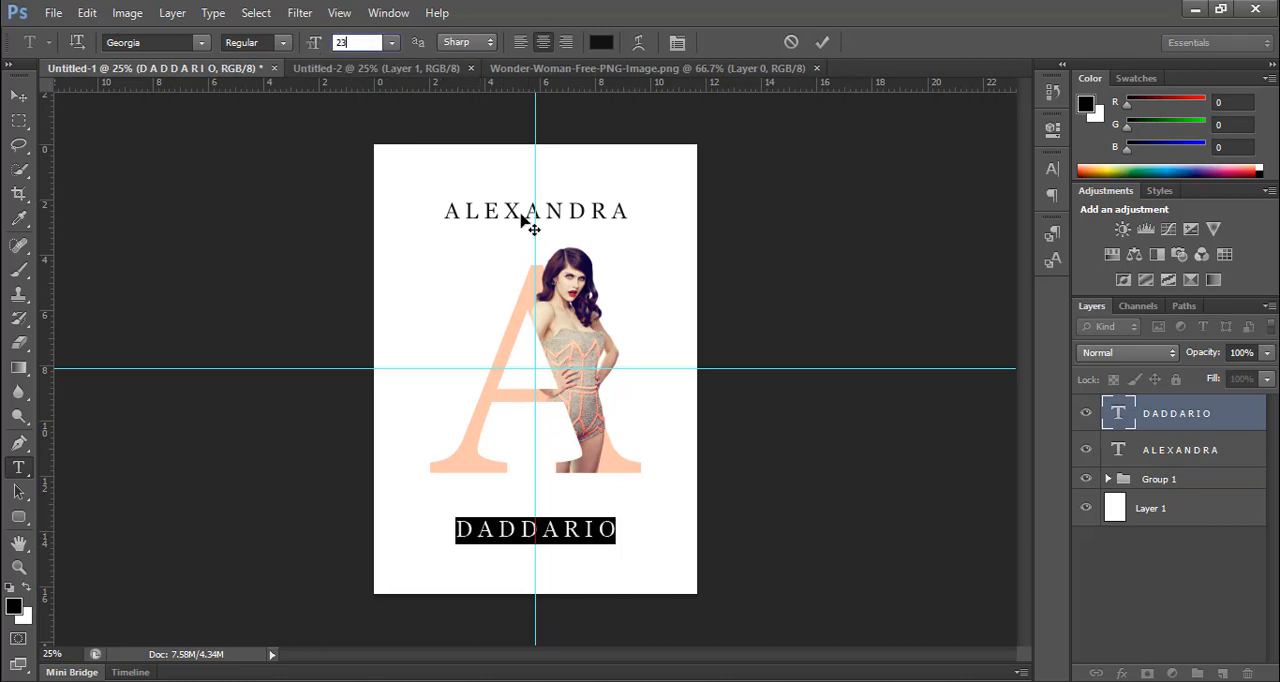
click(822, 42)
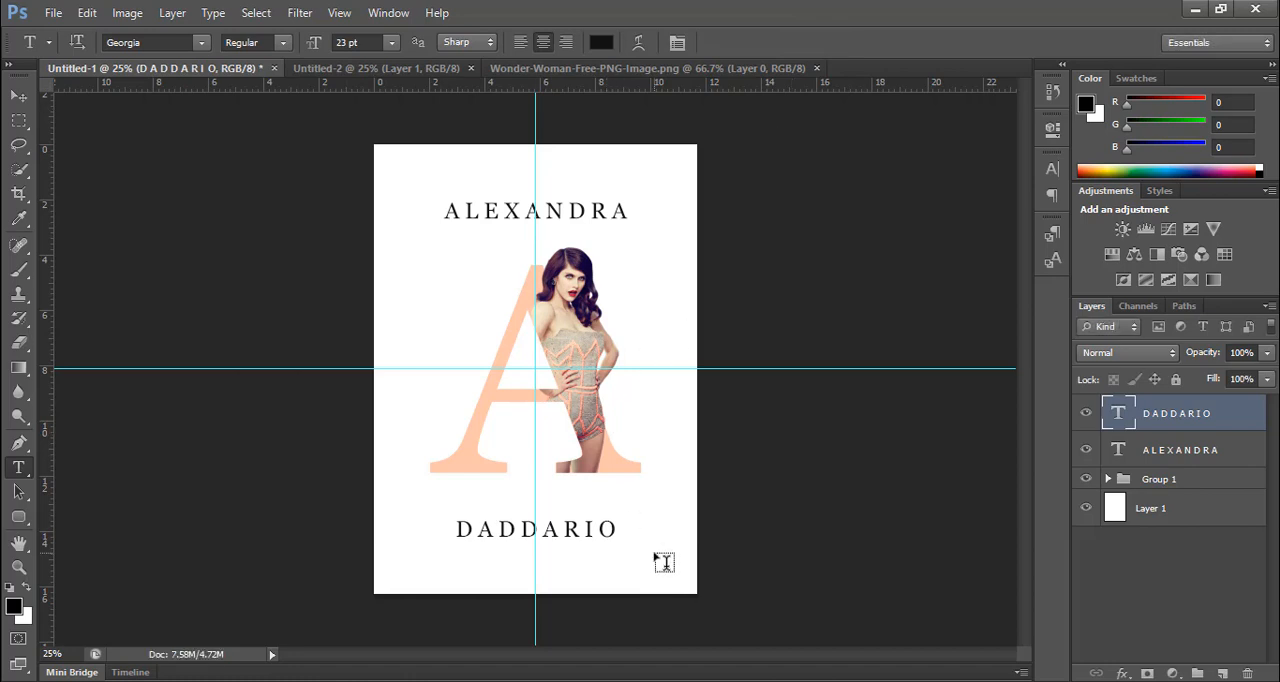
Step: Nudge the DADDARIO line slightly up towards the large A, centred on the vertical guide, and deselect all layers
key(v)
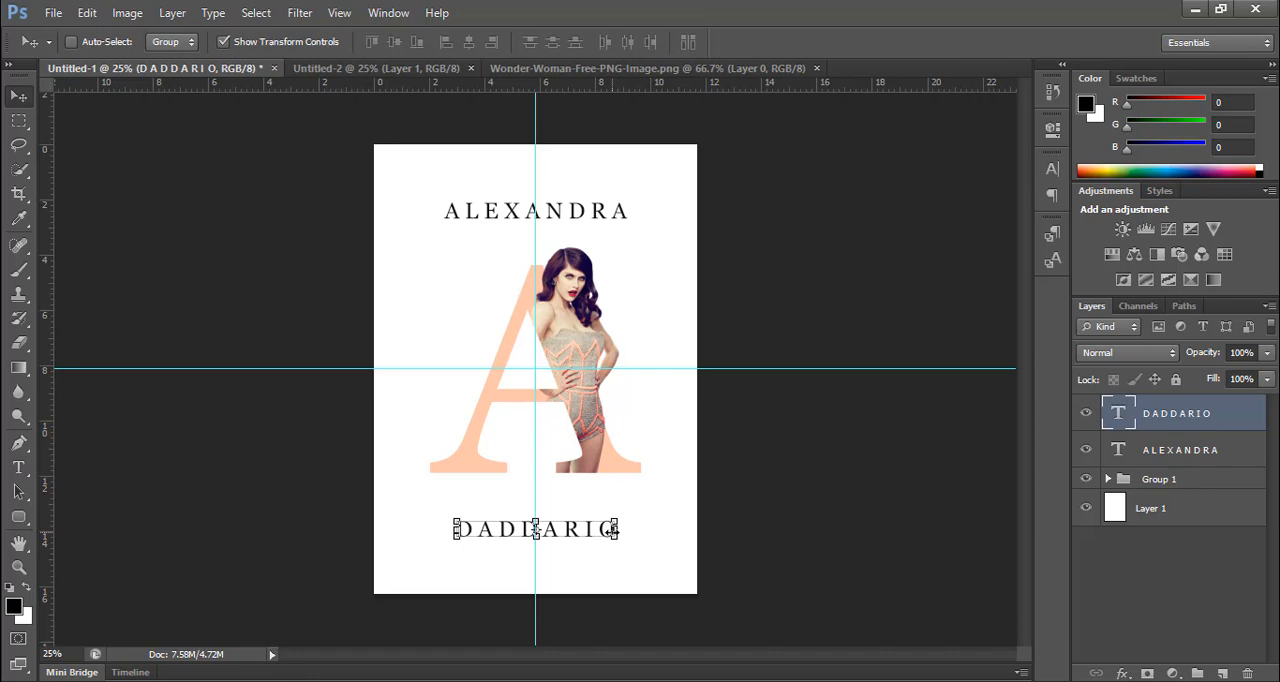
key(Left)
key(Left)
key(Right)
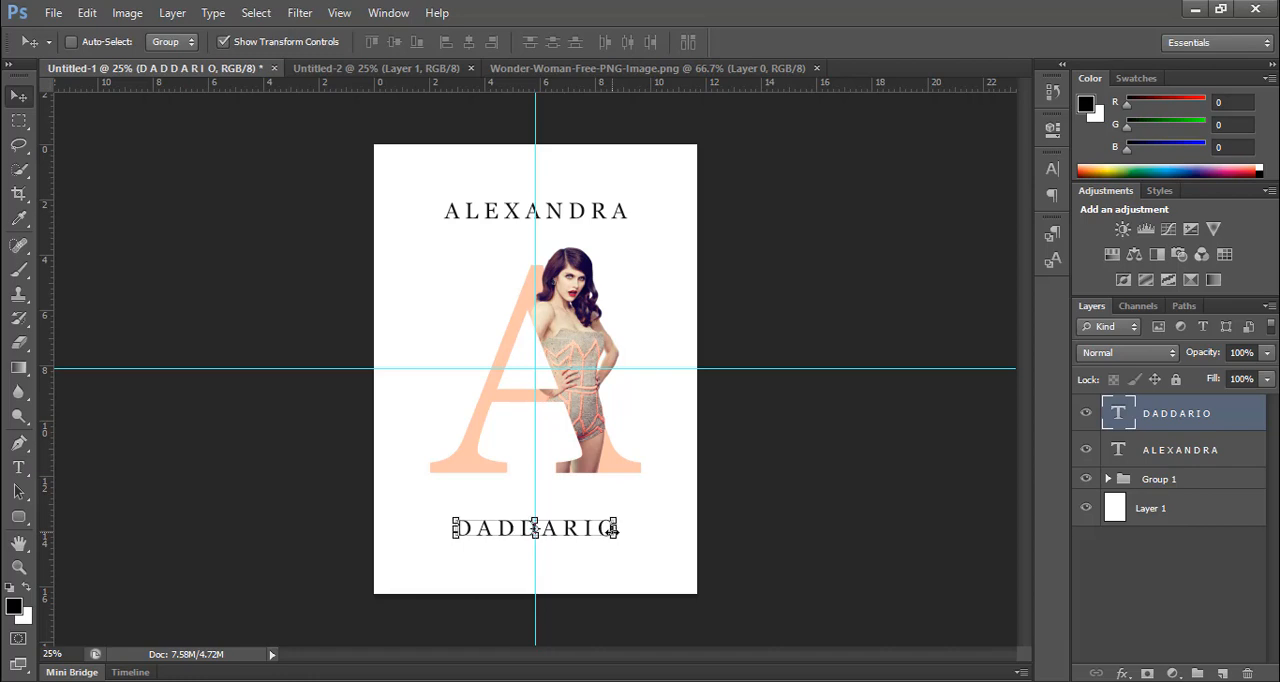
key(Up)
key(Up)
key(Up)
key(Up)
key(Up)
key(Up)
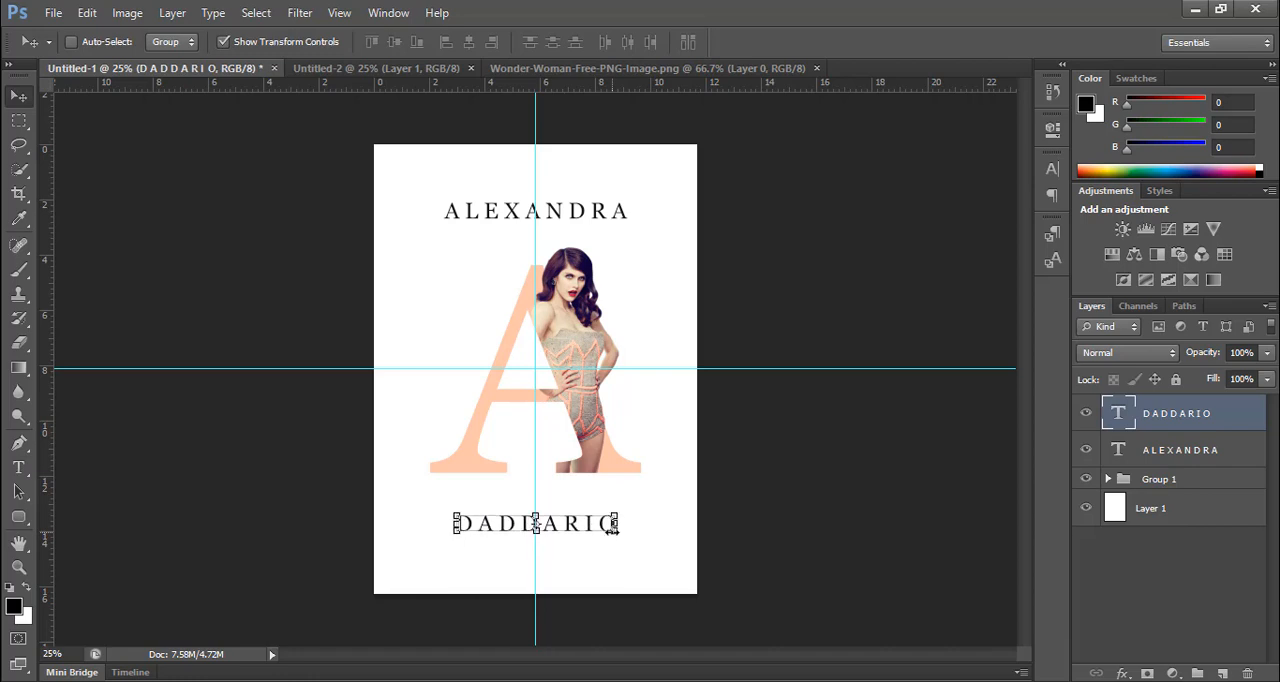
click(1112, 604)
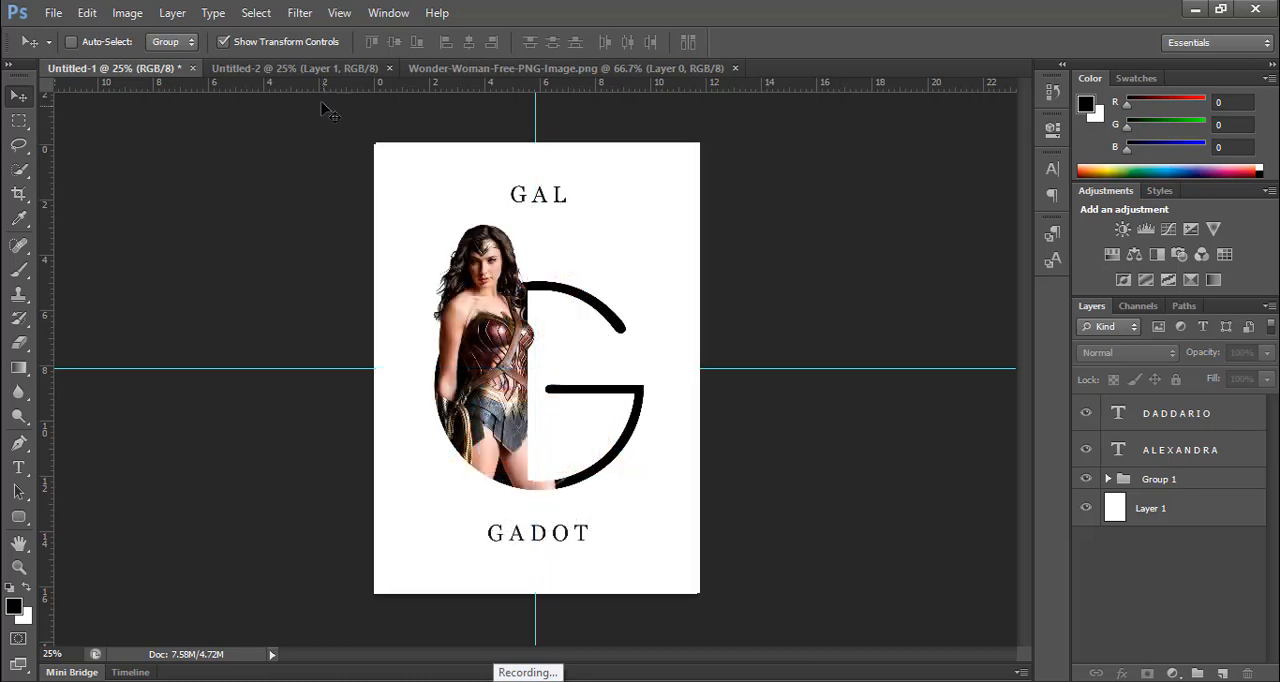
Step: In the Untitled-2 document, fill Layer 1 with white and place vertical and horizontal guides through the page centre
click(318, 69)
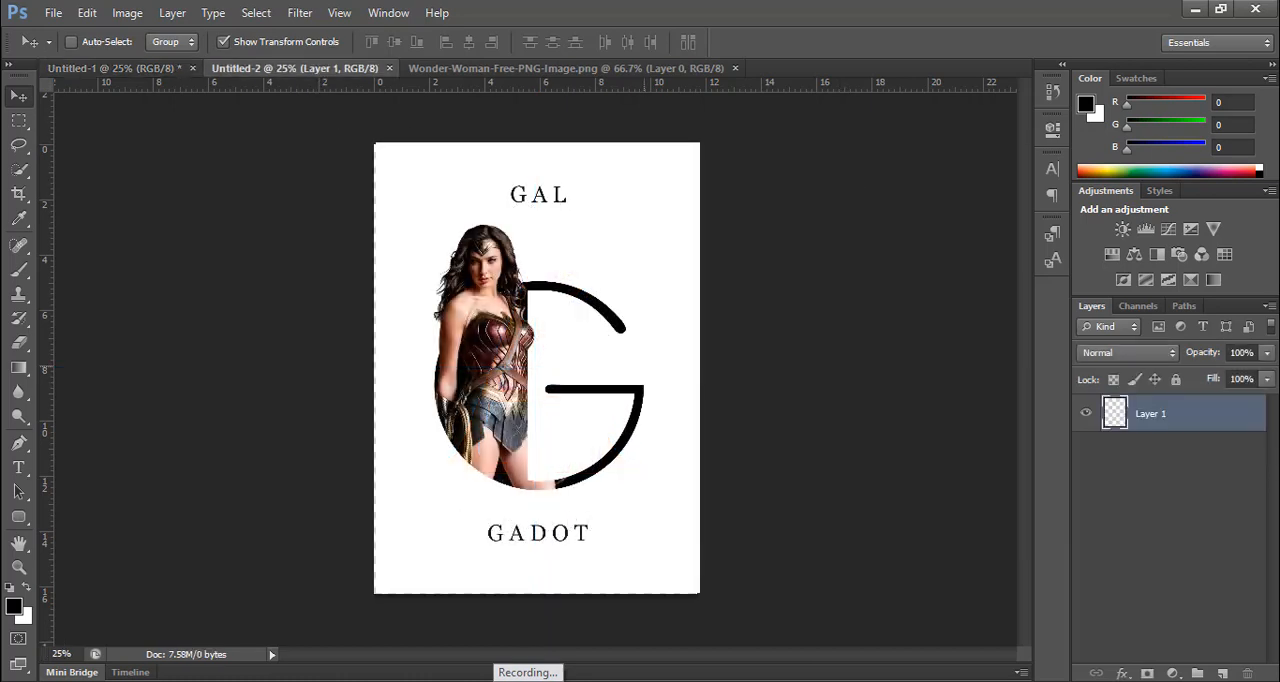
key(ctrl+BackSpace)
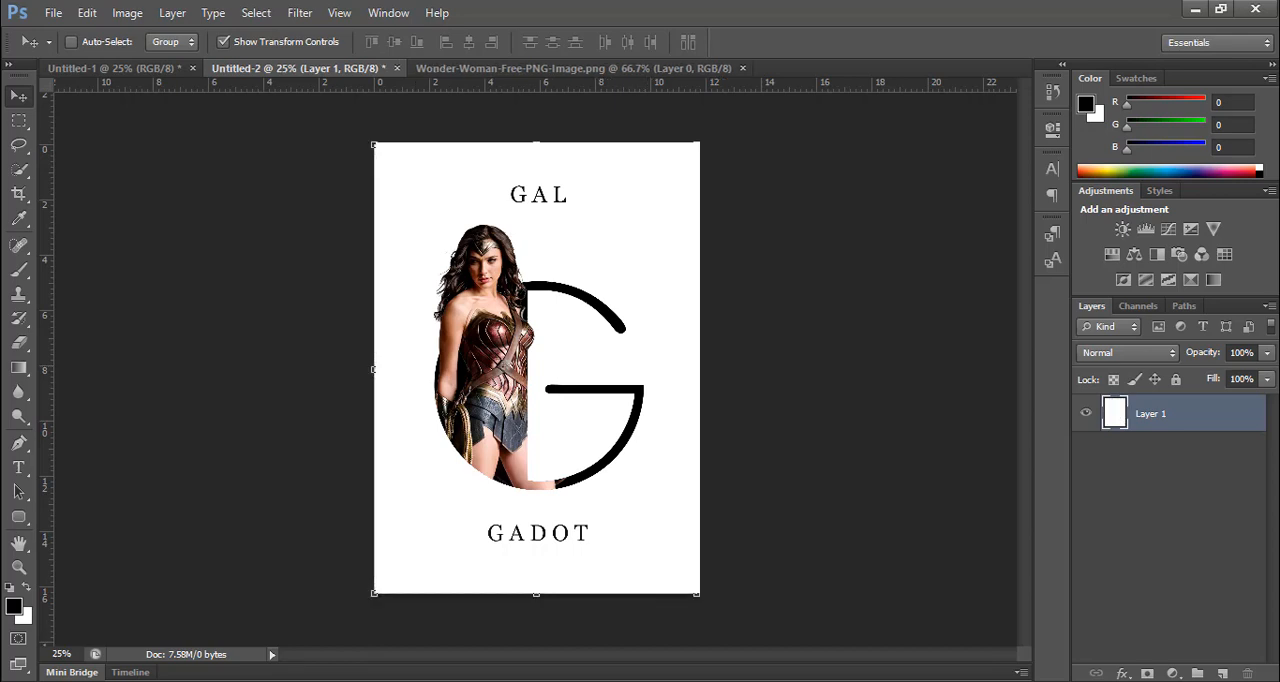
drag(44, 425, 536, 400)
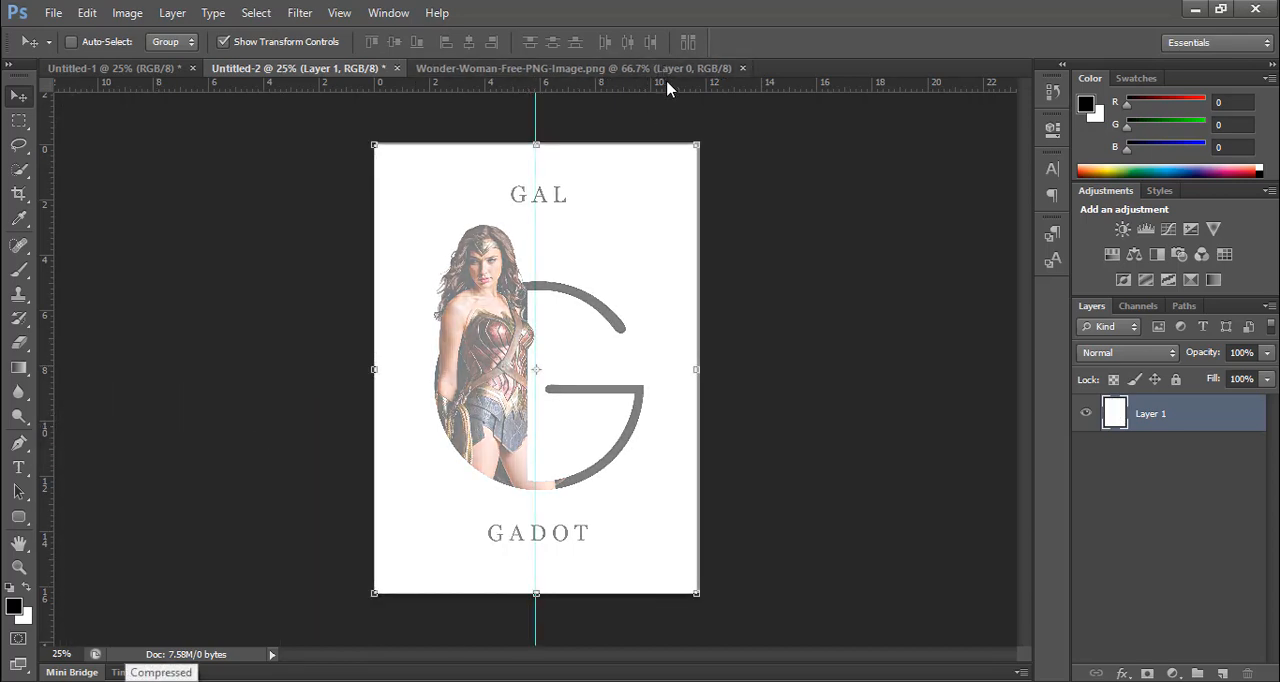
drag(666, 80, 638, 371)
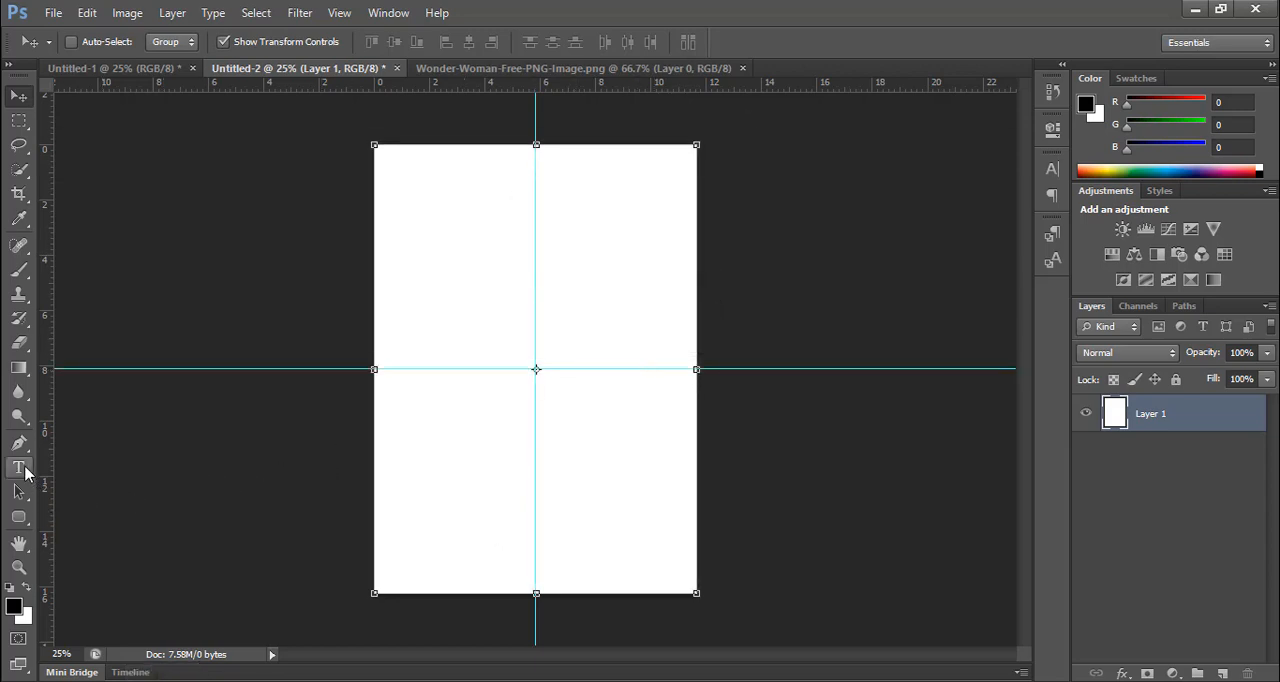
Step: Add a capital letter G in Georgia at 354.69 pt, centred on the vertical guide
click(22, 470)
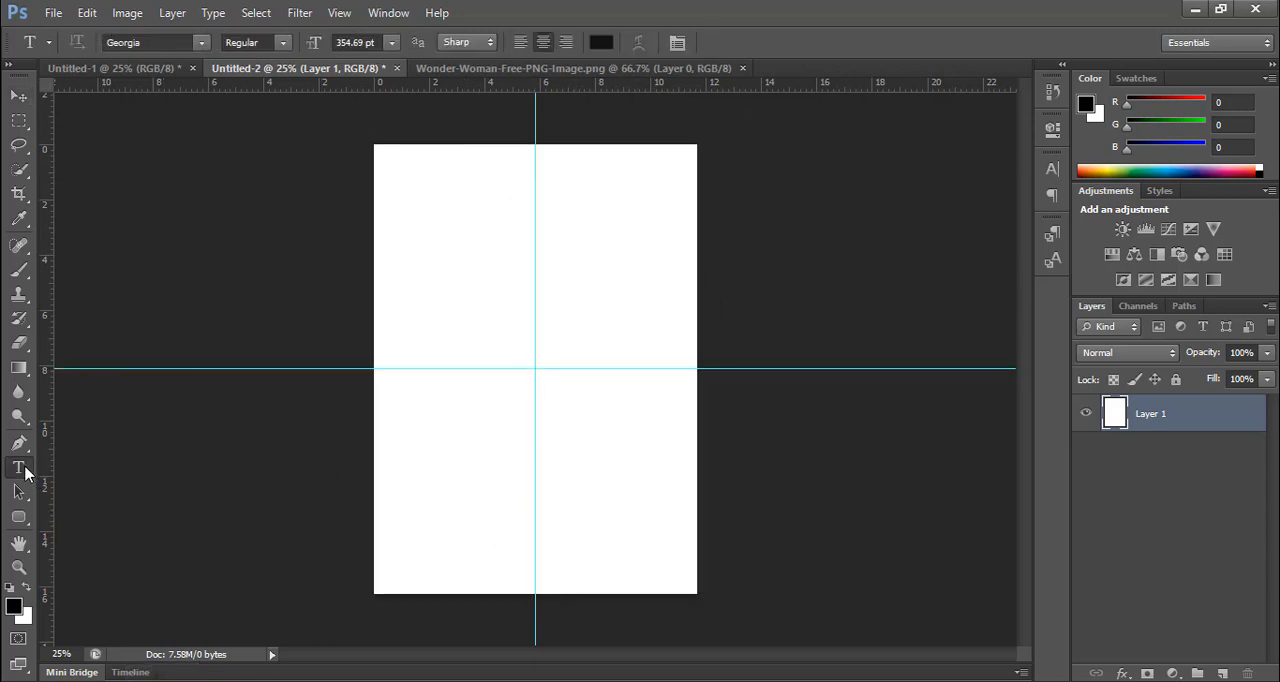
click(545, 377)
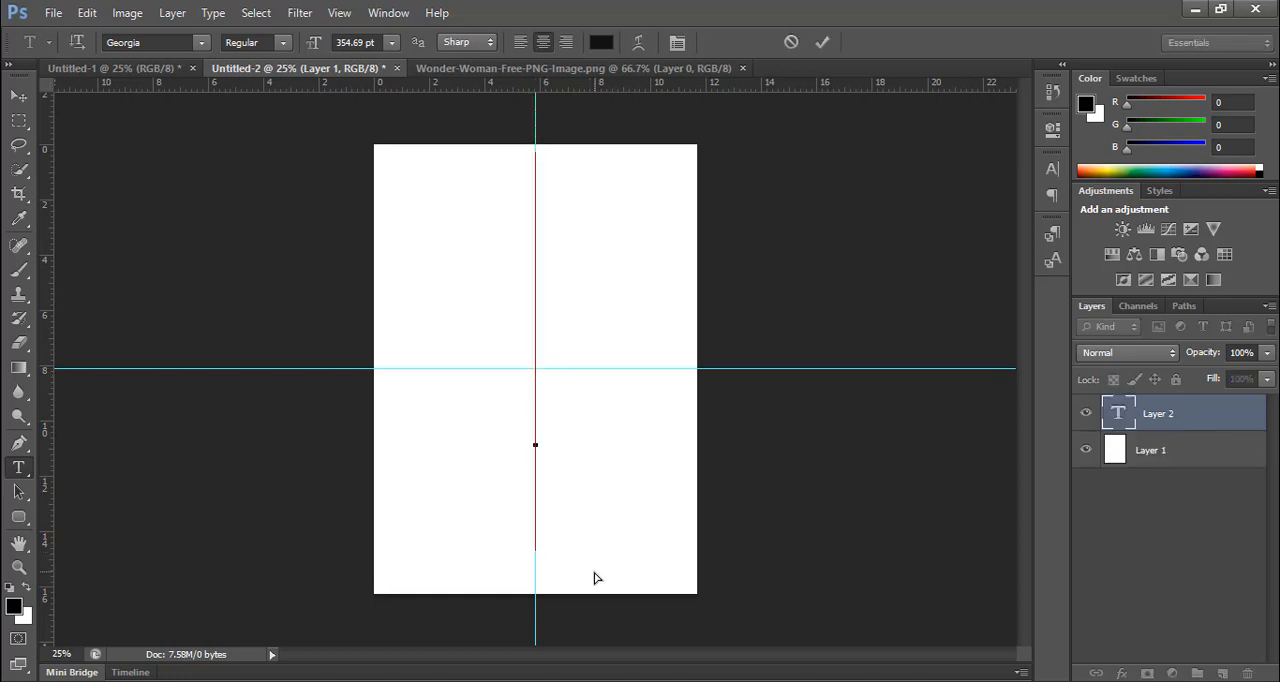
text(g)
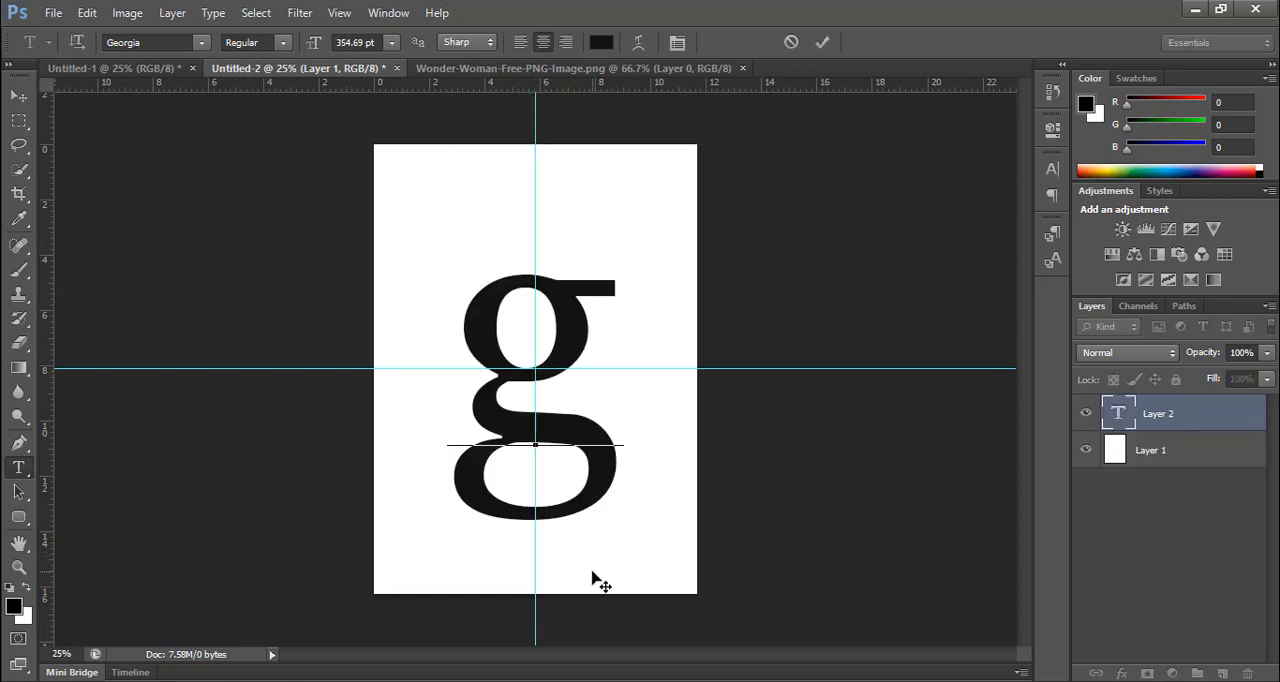
key(BackSpace)
text(G)
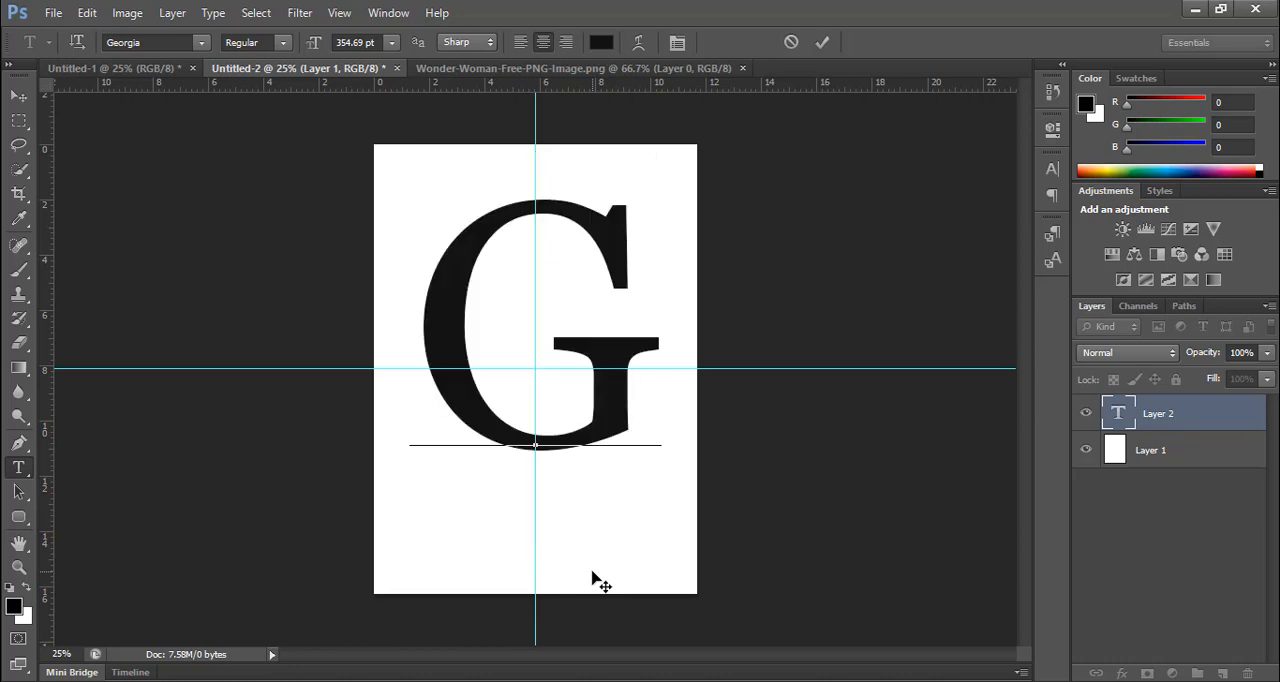
Step: Try different fonts on the capital G and set its font to Broadway
key(ctrl+a)
click(178, 43)
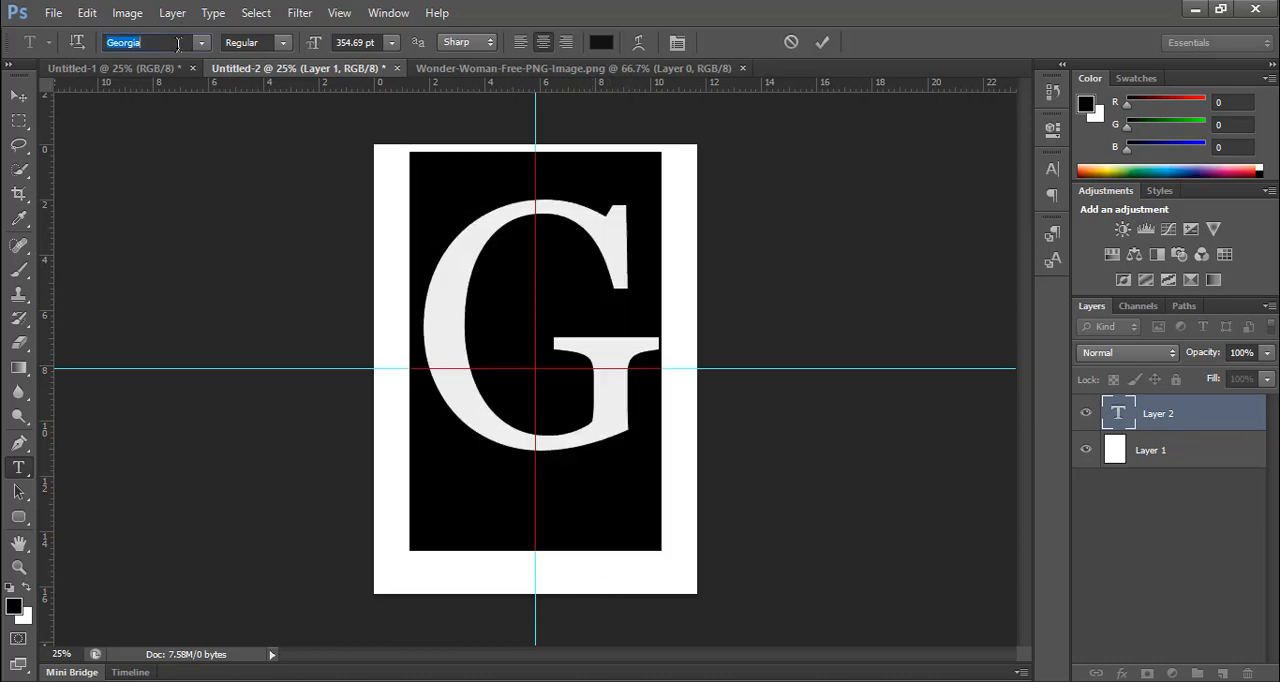
key(Down)
key(Down)
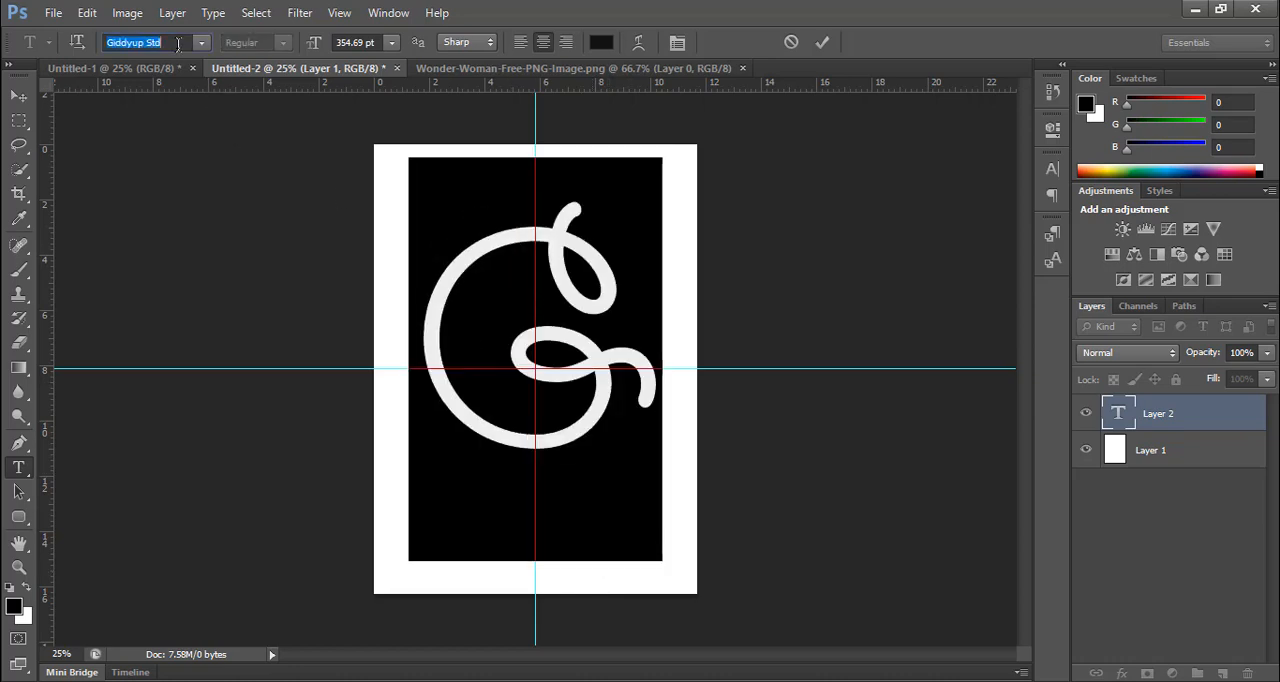
key(Up)
key(Up)
text(Go)
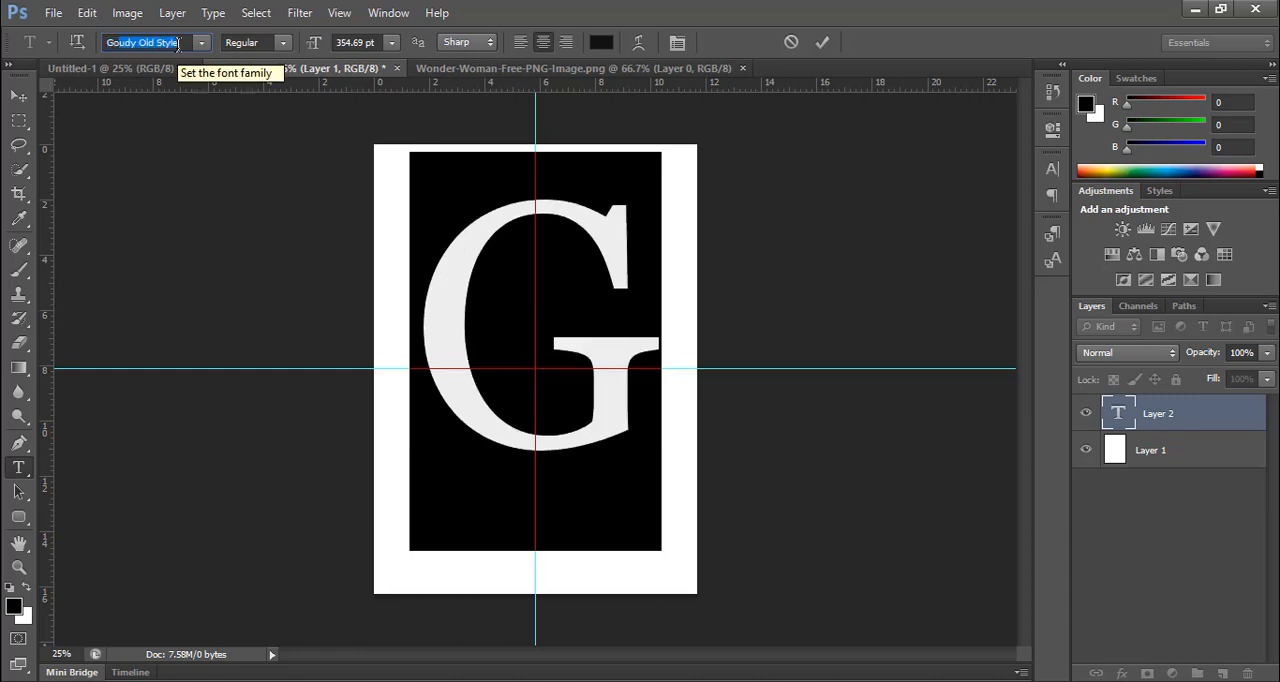
key(Up)
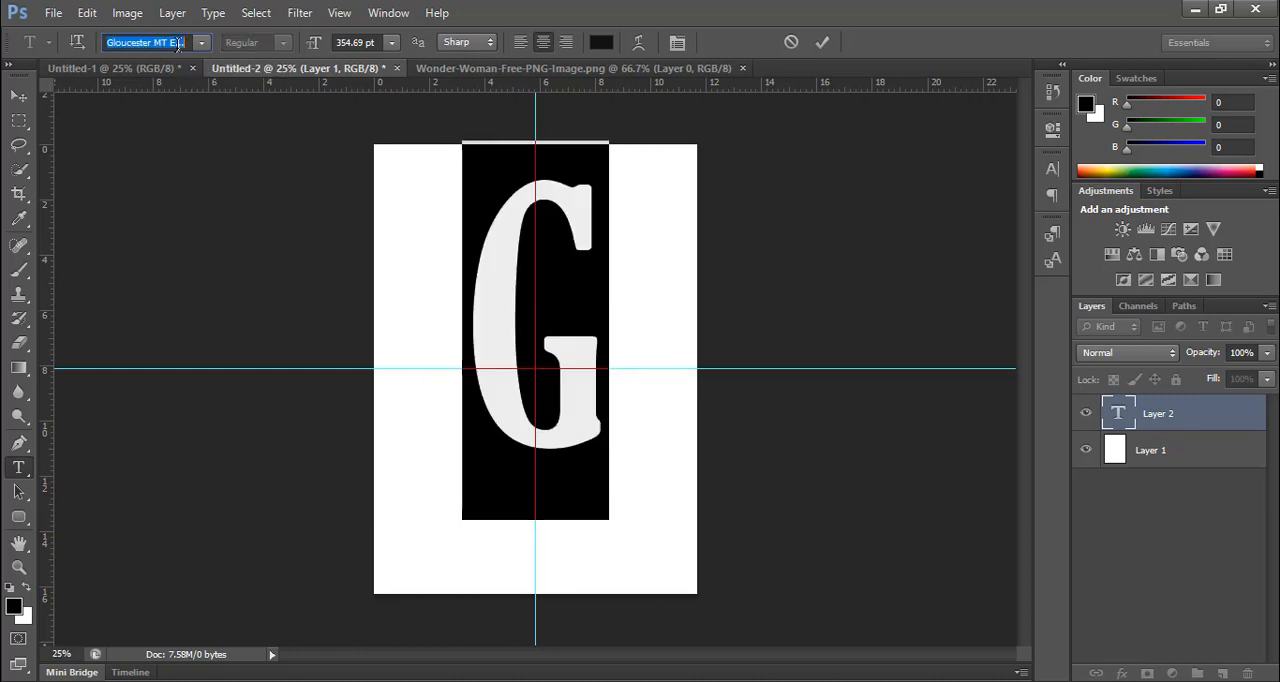
key(Down)
key(Up)
key(Up)
key(Up)
key(Up)
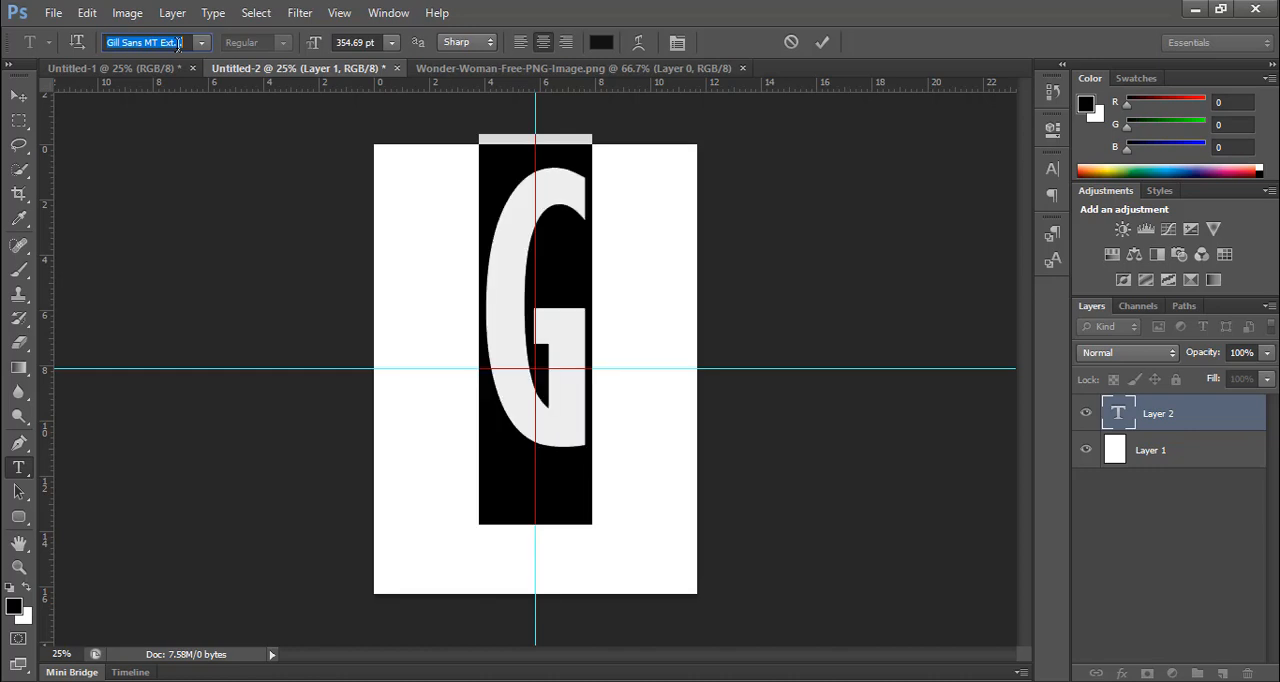
key(Up)
key(Up)
key(Up)
key(Up)
key(Up)
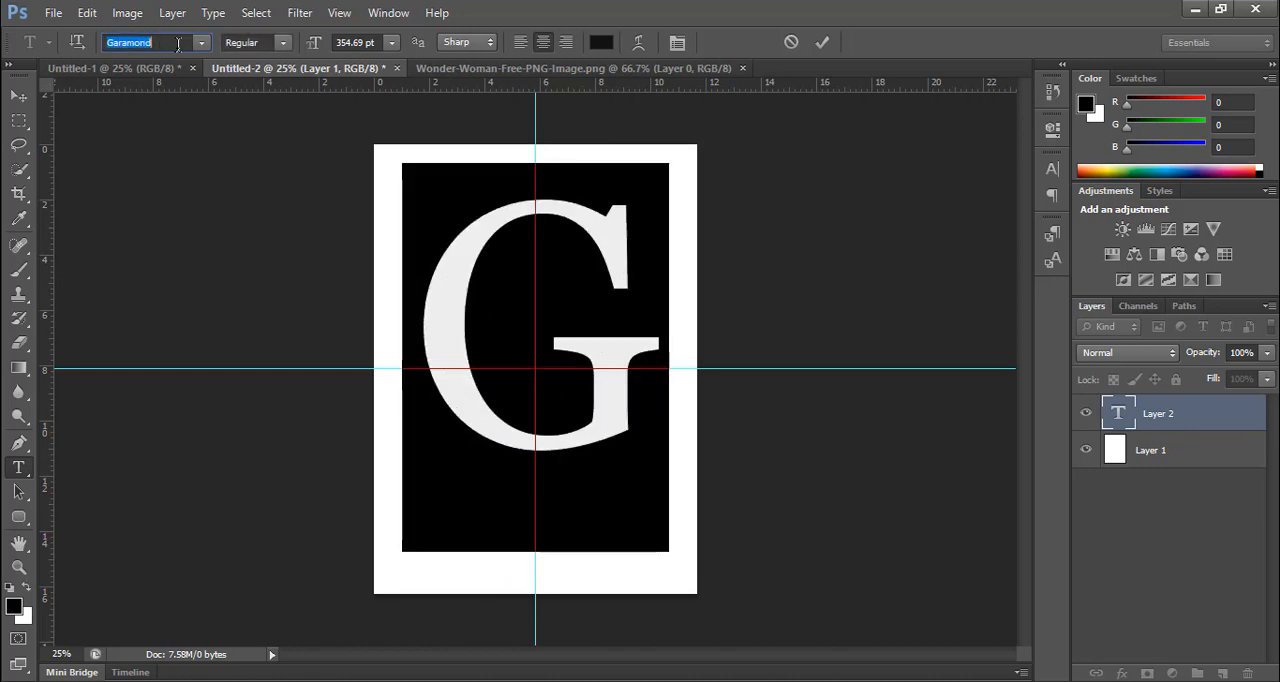
key(Up)
key(Up)
key(Up)
key(Up)
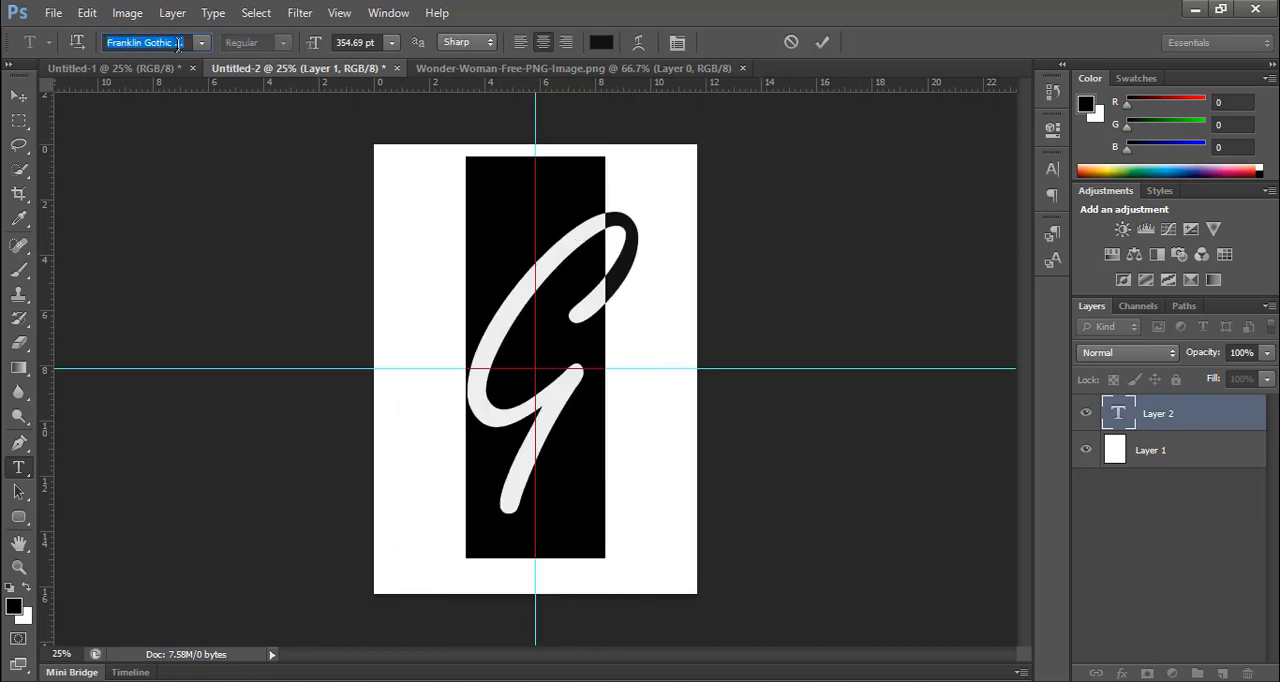
key(Up)
key(Up)
key(Up)
key(Up)
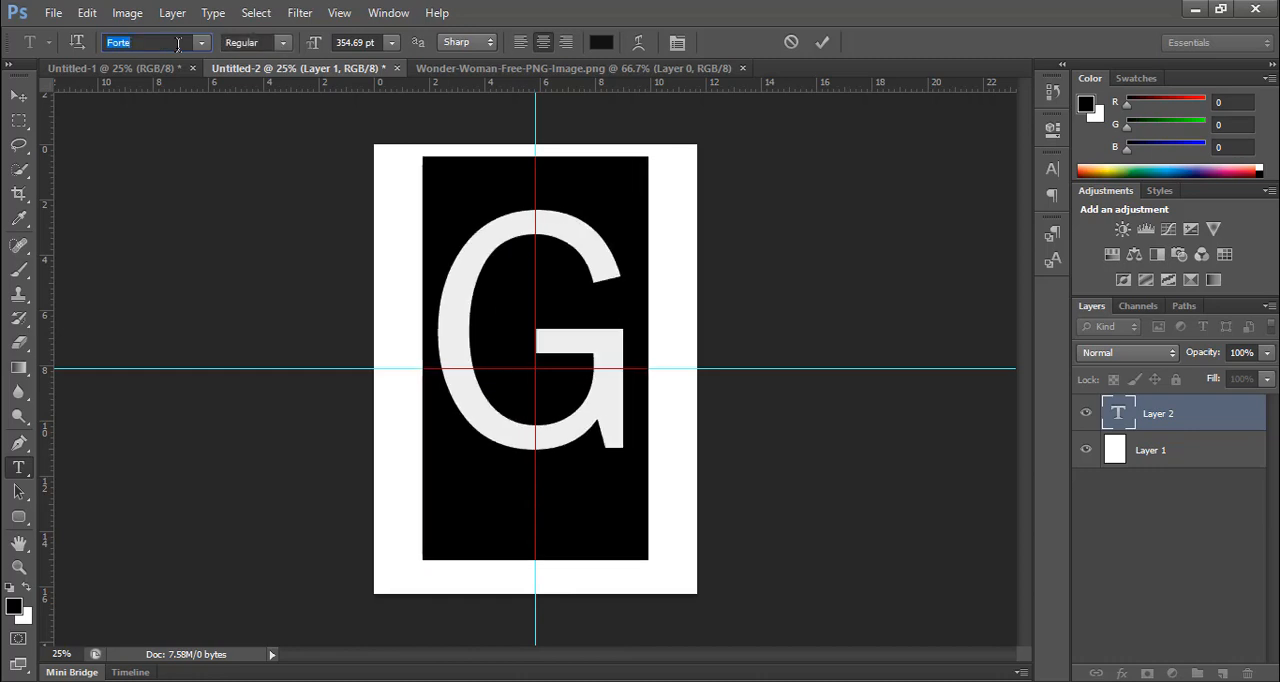
key(Up)
key(Up)
key(Up)
key(Up)
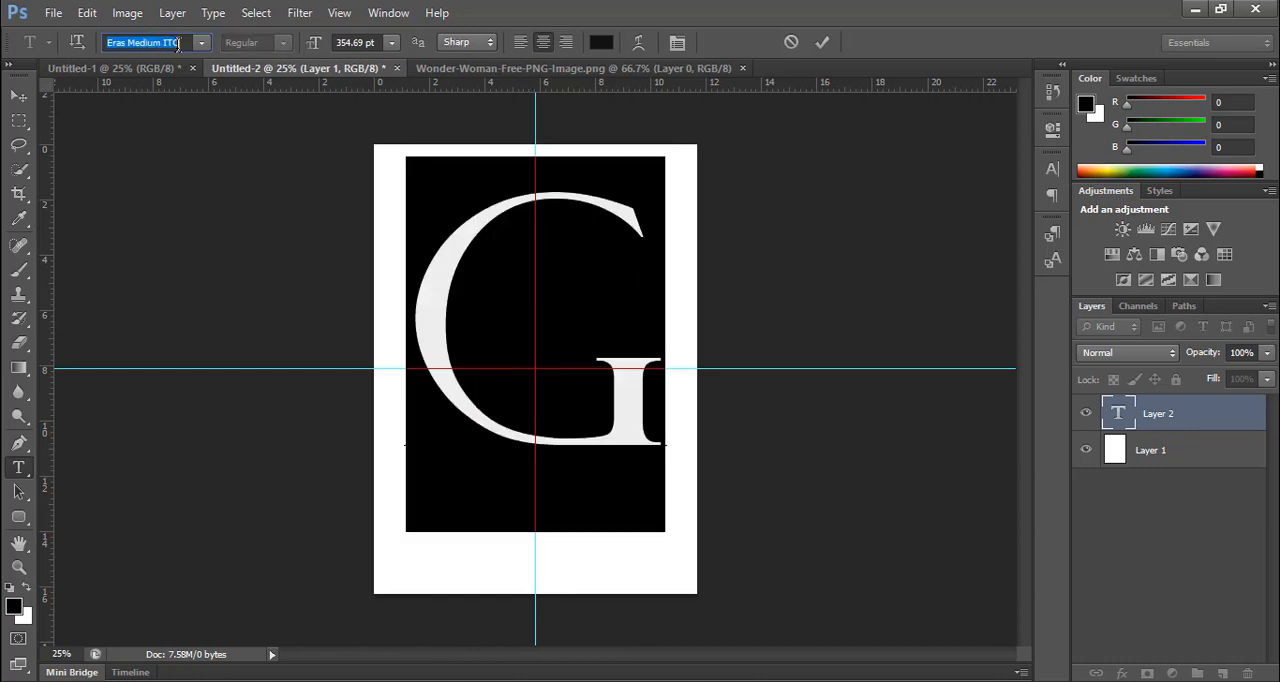
key(Up)
key(Up)
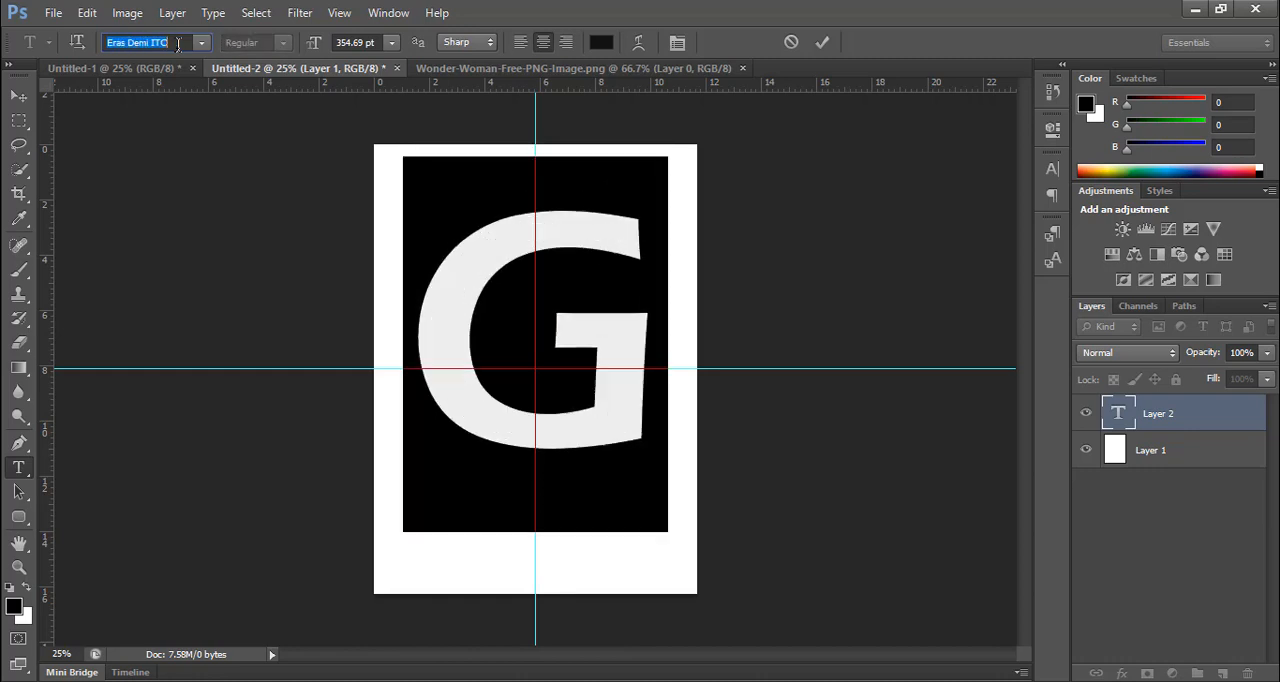
key(Up)
key(Up)
key(Up)
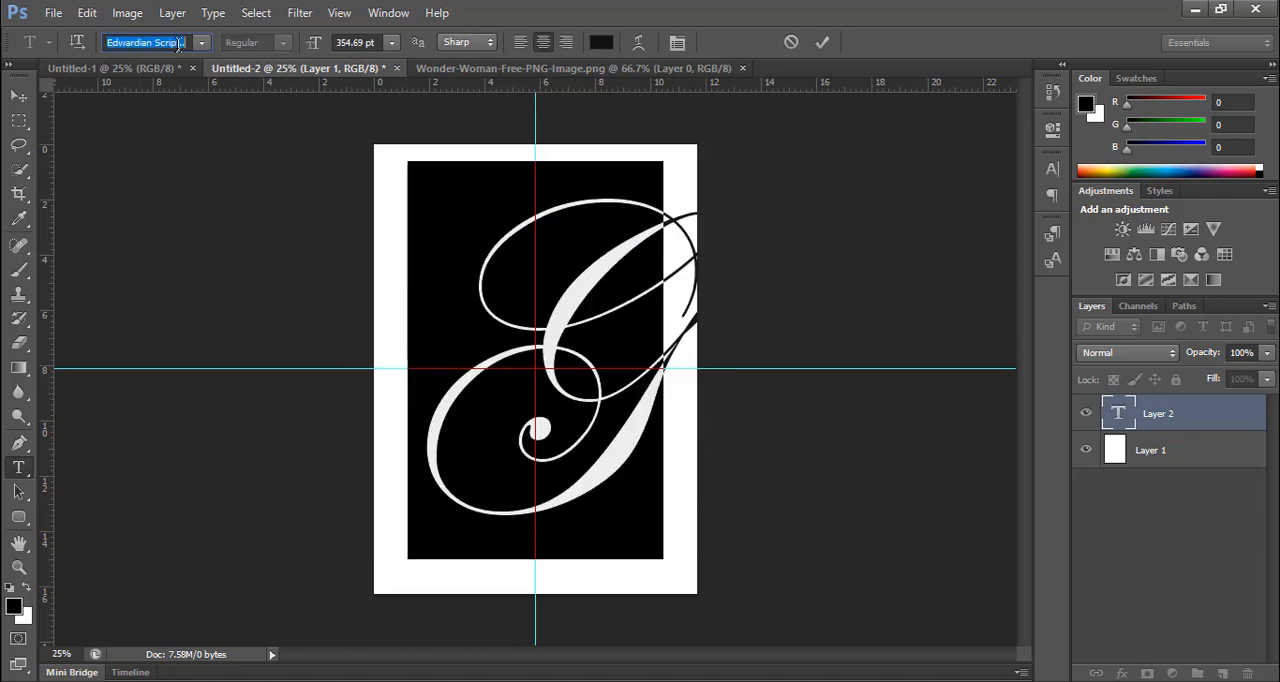
key(Down)
key(Up)
key(Up)
key(Up)
key(Up)
key(Up)
key(Up)
key(Up)
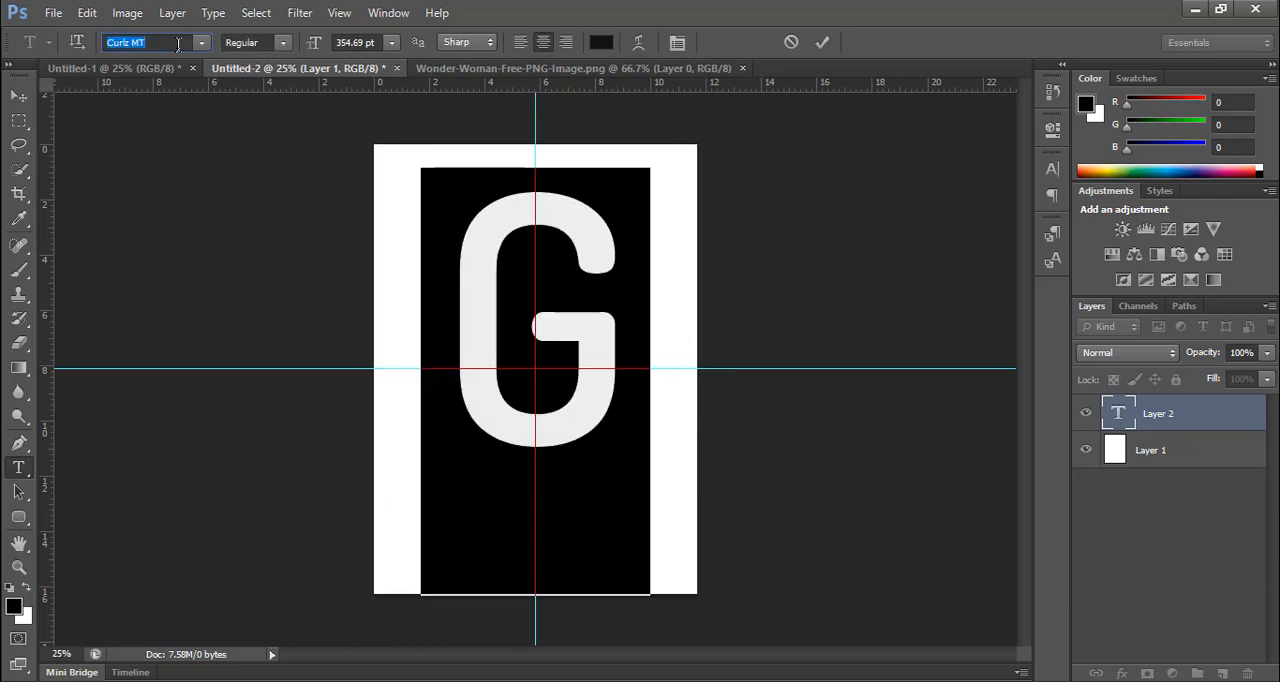
key(Up)
key(Up)
key(Up)
key(Up)
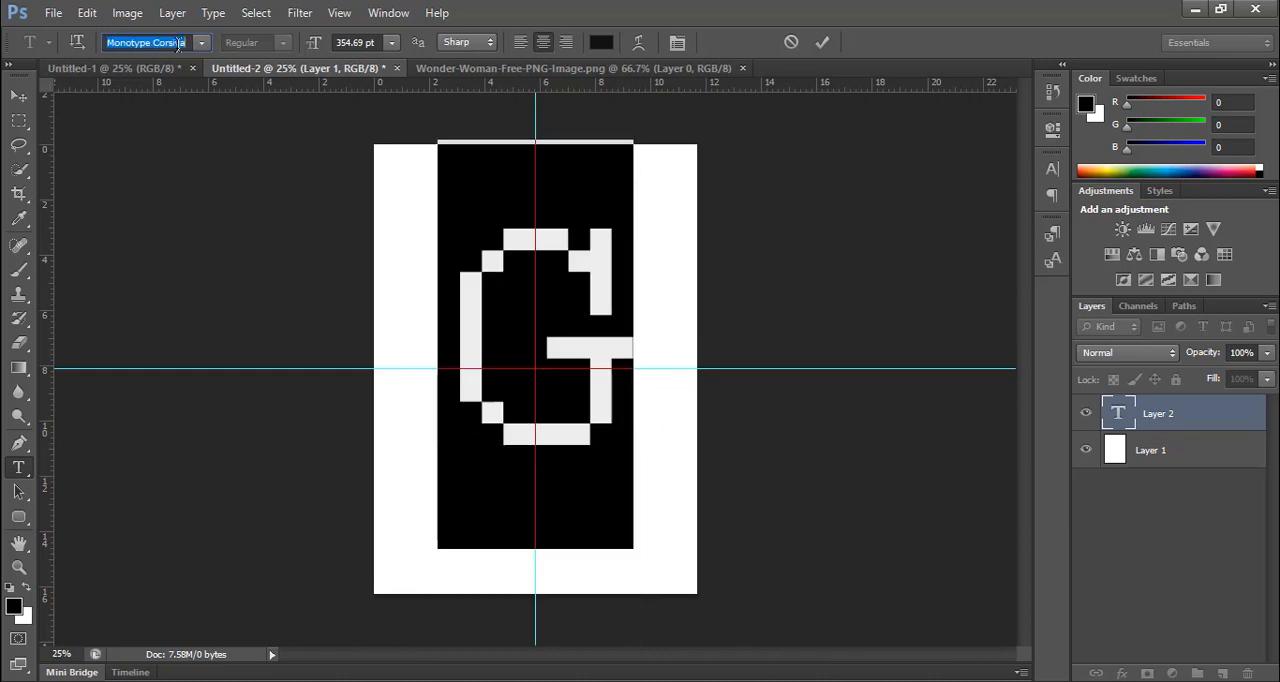
key(Up)
key(Up)
key(Up)
key(Up)
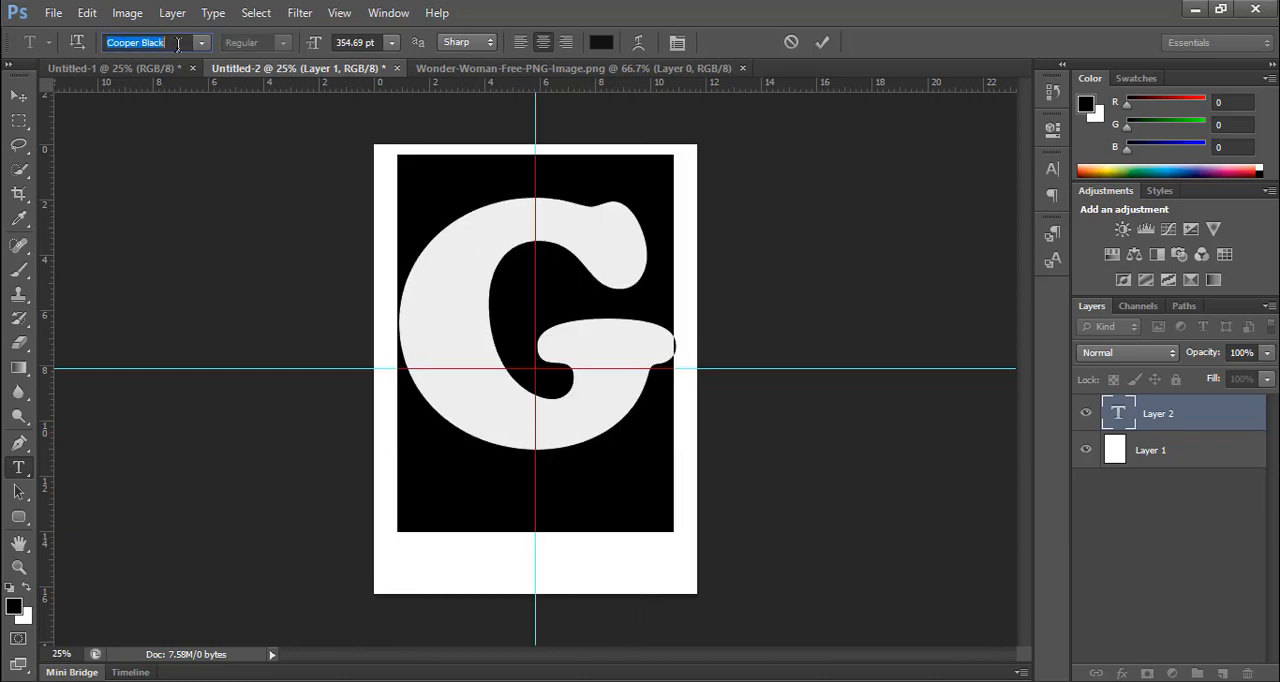
key(Up)
key(Up)
key(Up)
key(Up)
key(Up)
key(Up)
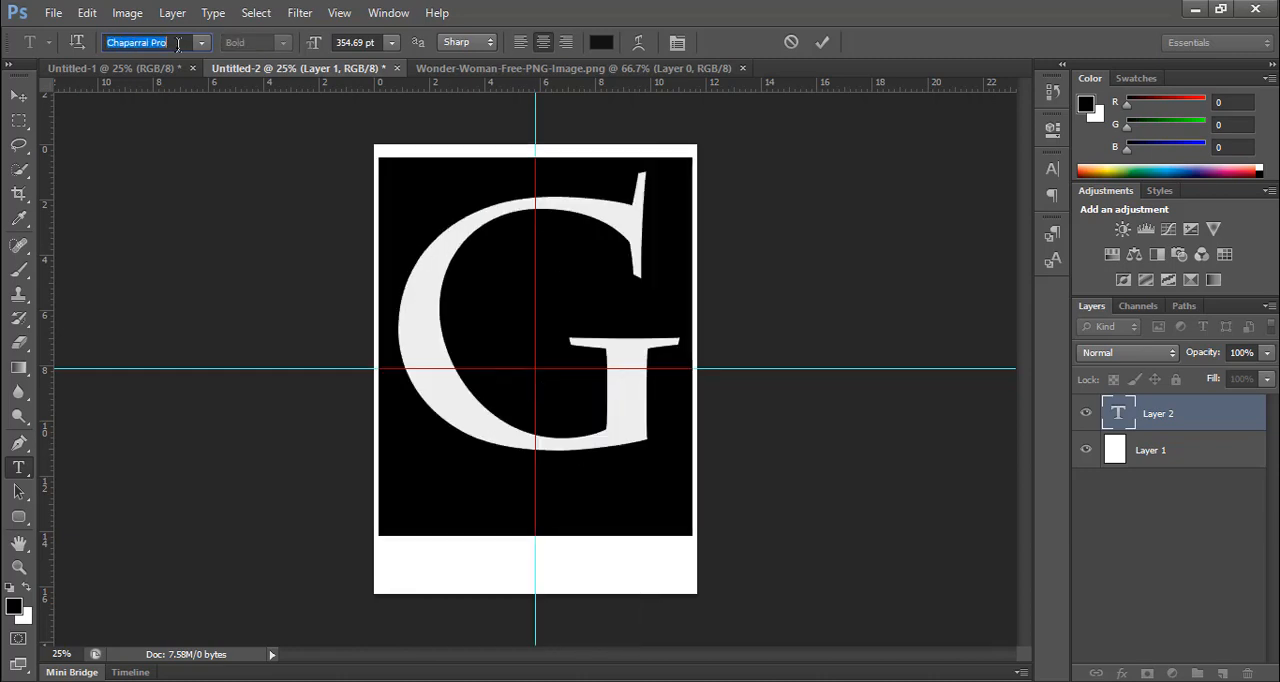
key(Down)
key(Down)
key(Down)
key(Down)
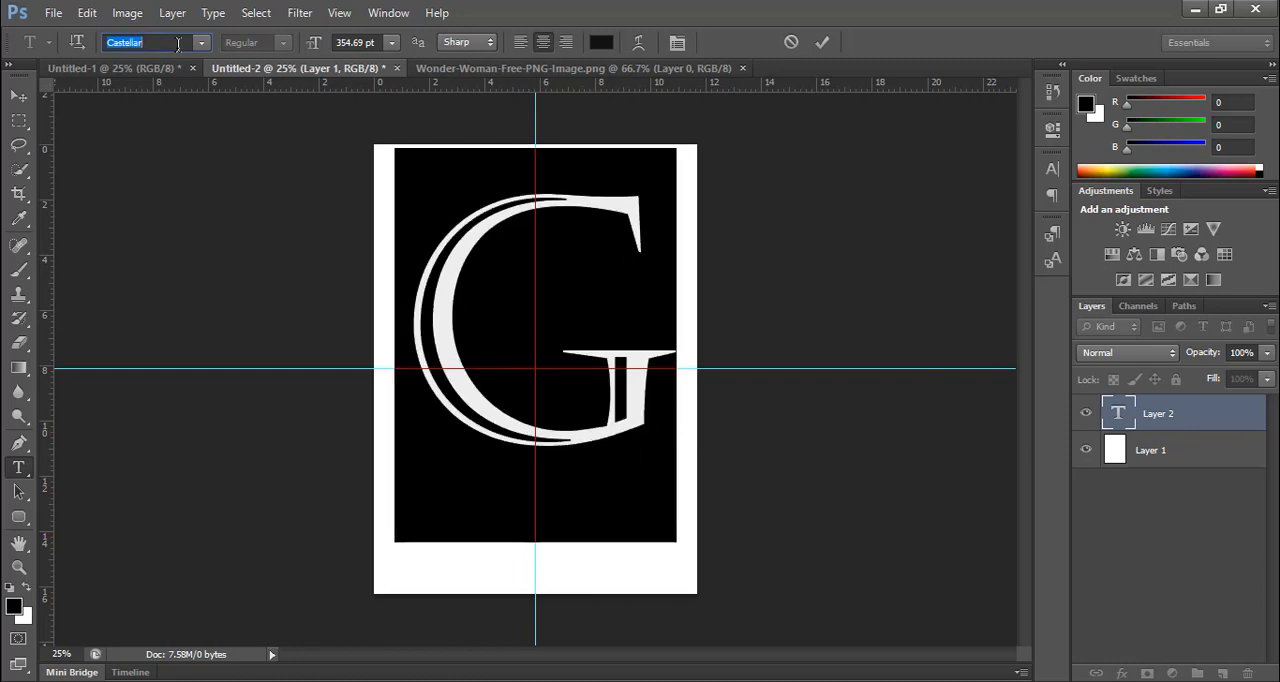
key(Up)
key(Up)
key(Up)
key(Up)
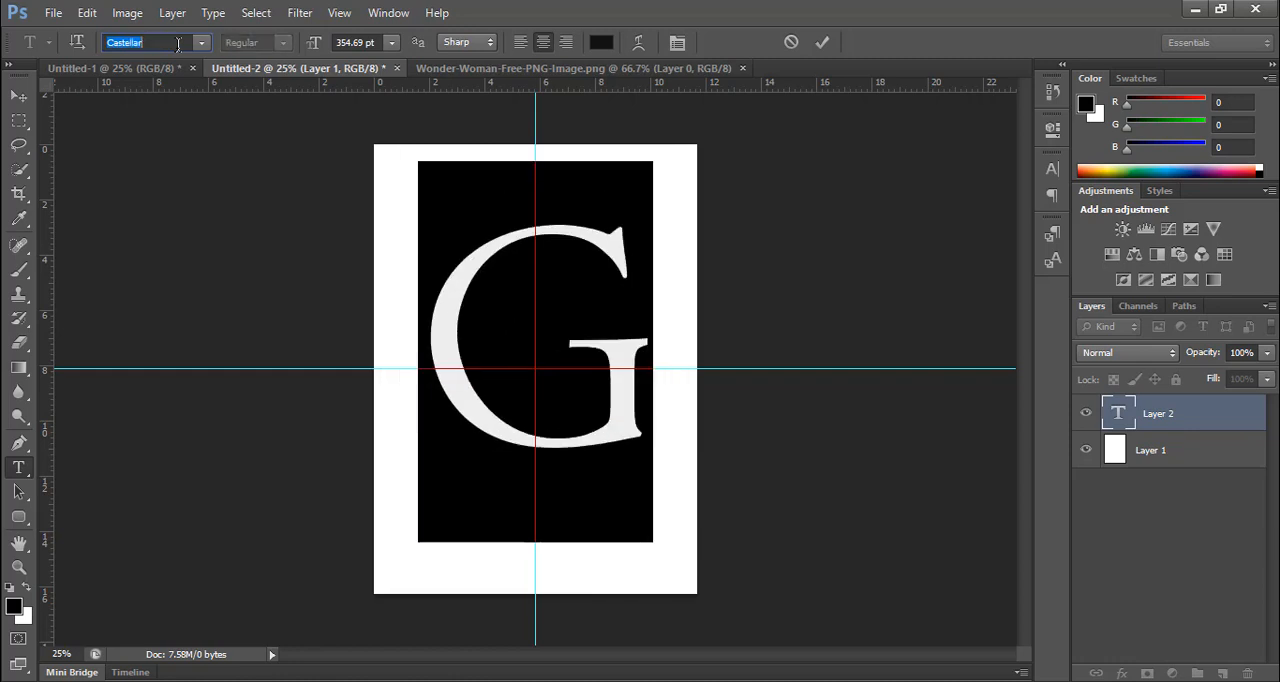
key(Up)
key(Up)
key(Up)
key(Up)
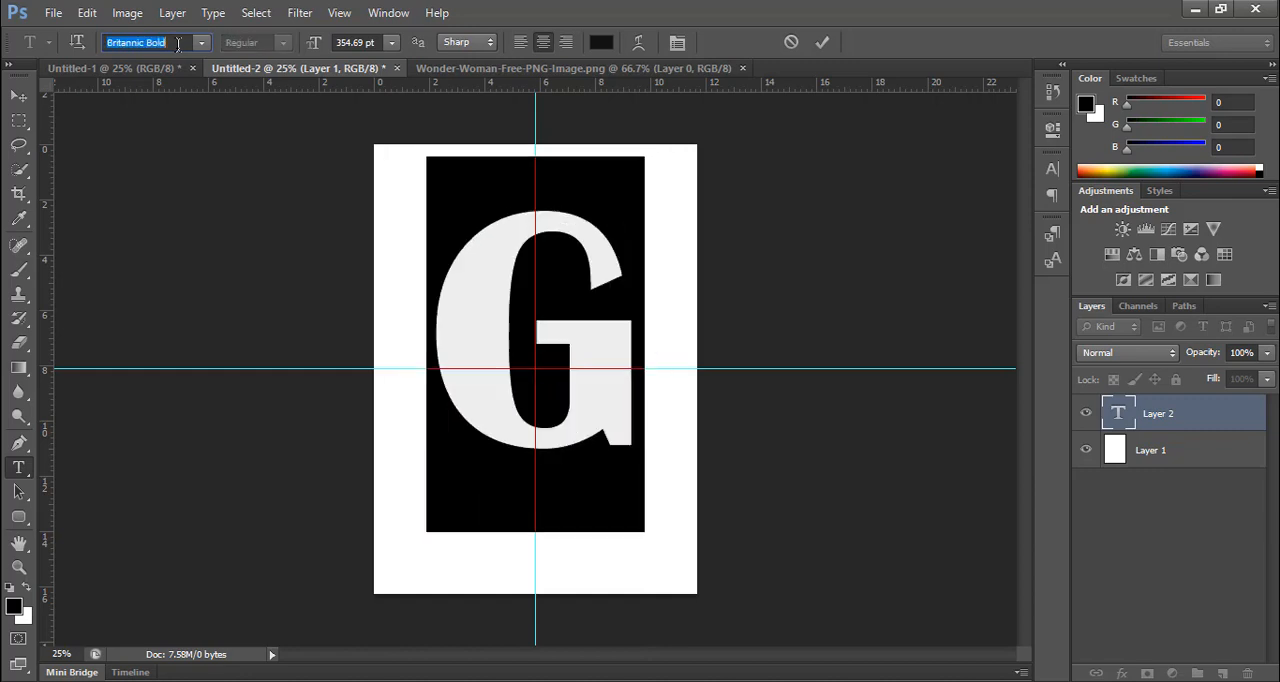
key(Down)
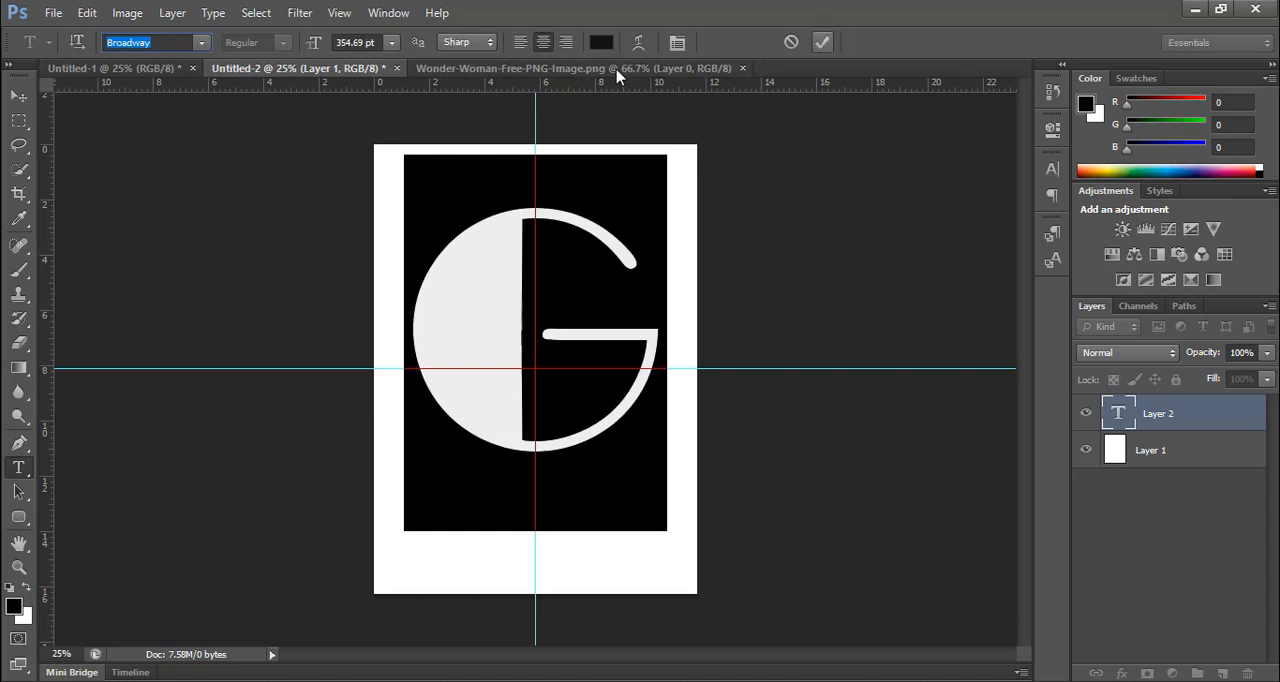
Step: Set the font size of the letter G to 302.69 pt and commit the text
double_click(343, 42)
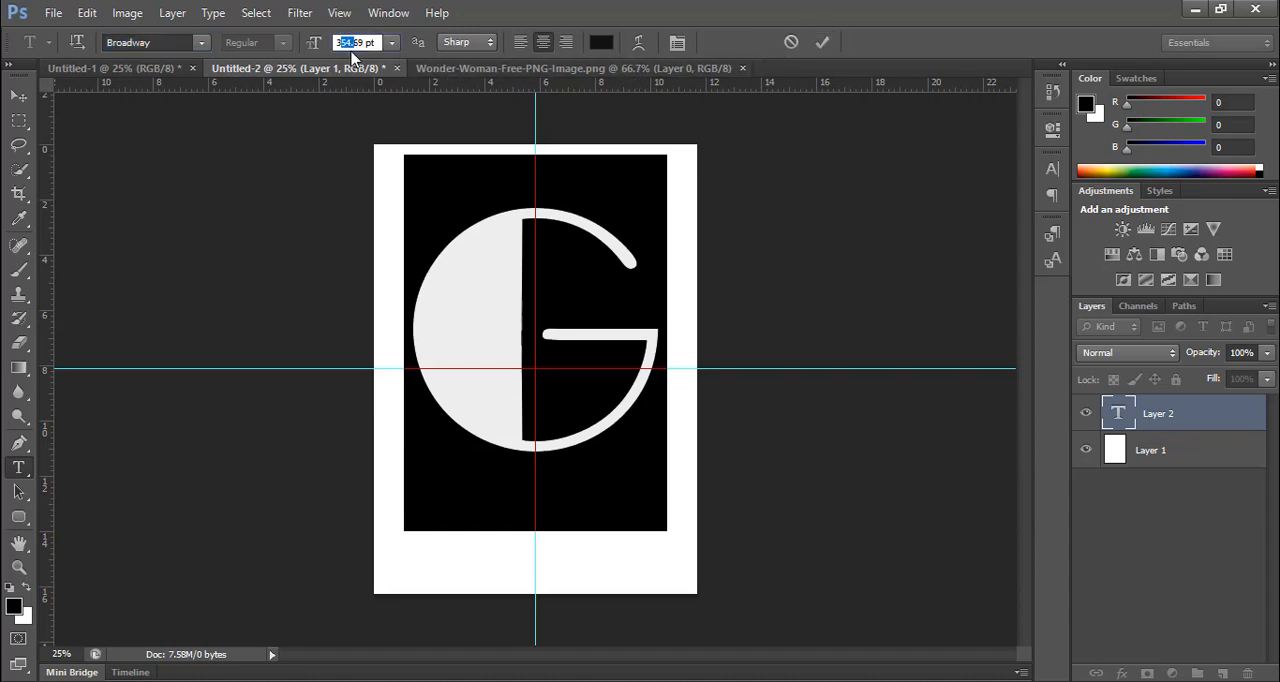
text(302)
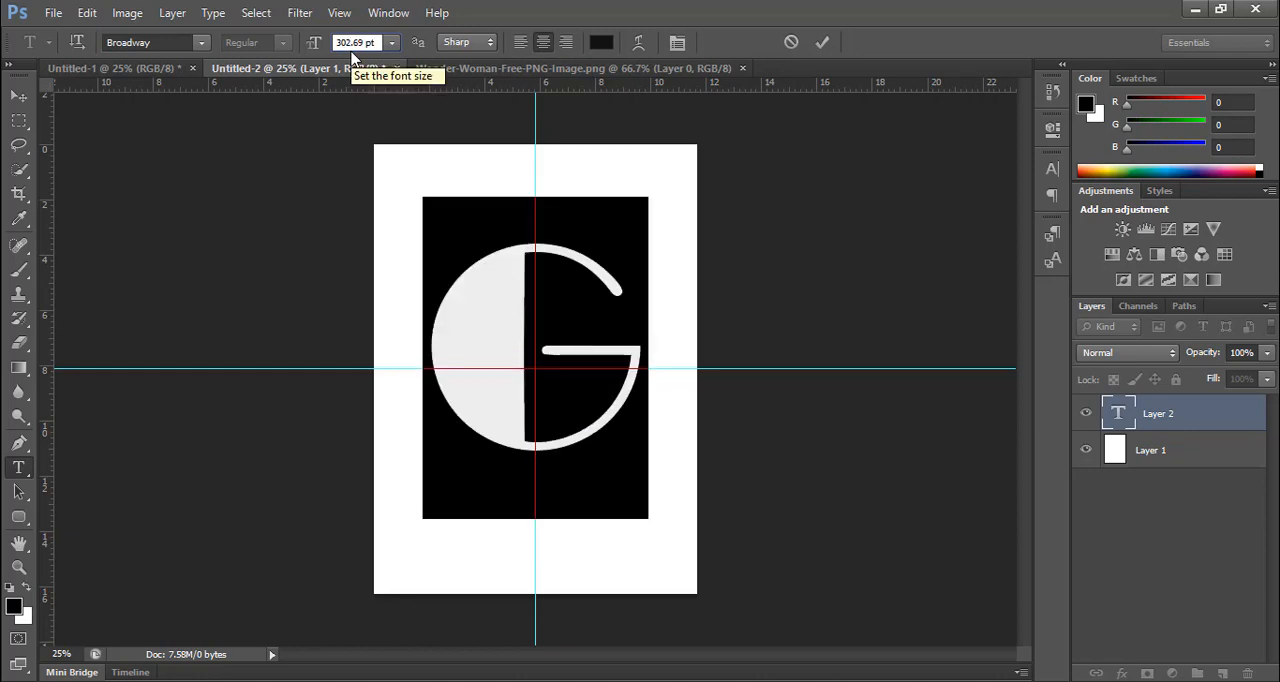
click(822, 42)
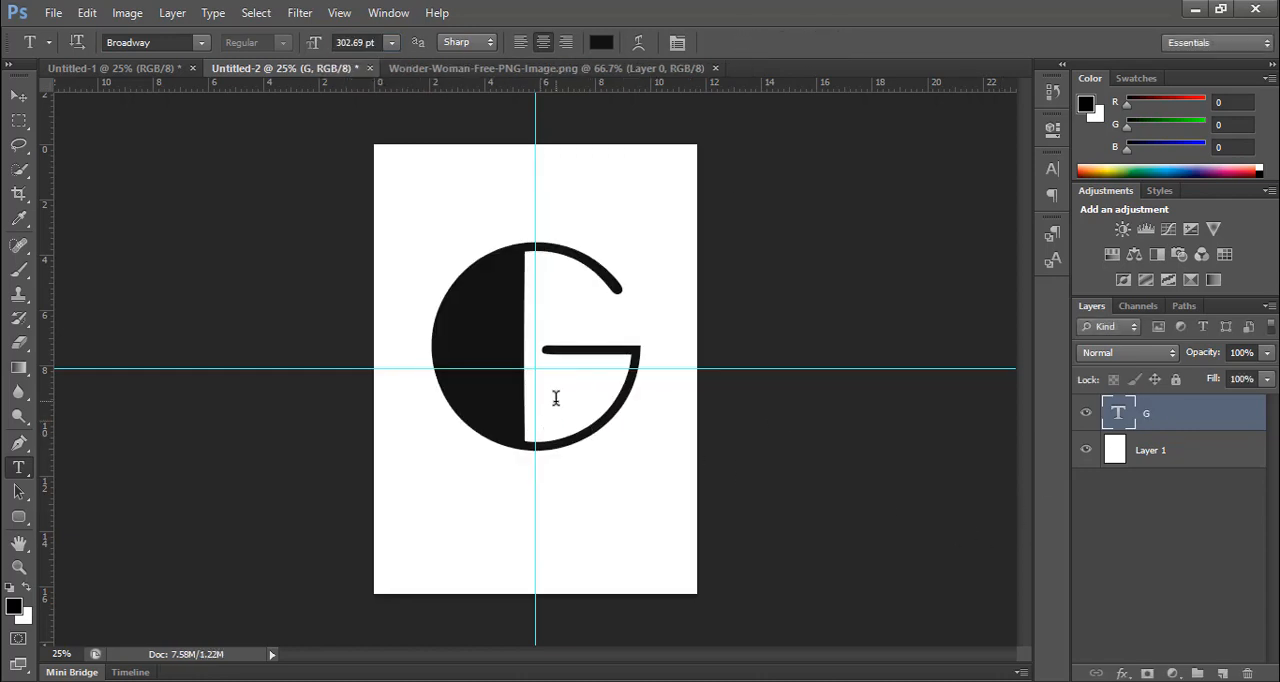
Step: Set the letter G's text colour to pure black (000000) and centre the letter where the two guides cross
double_click(625, 378)
click(600, 42)
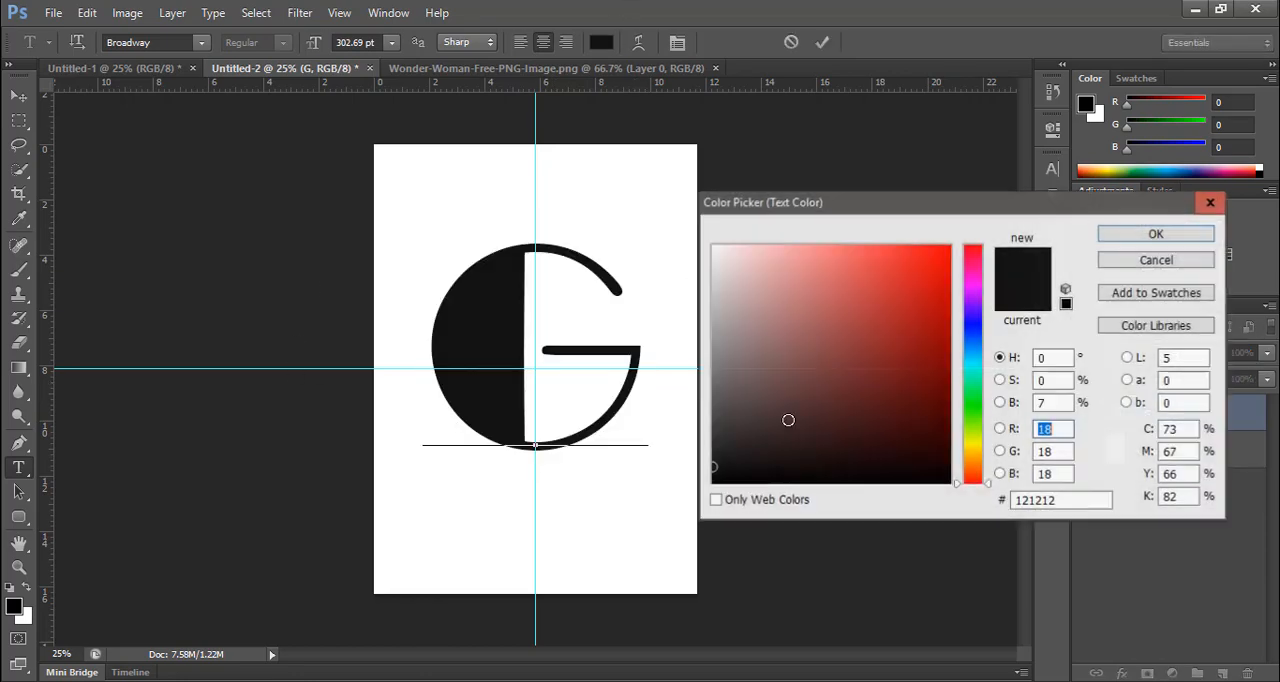
drag(819, 447, 614, 514)
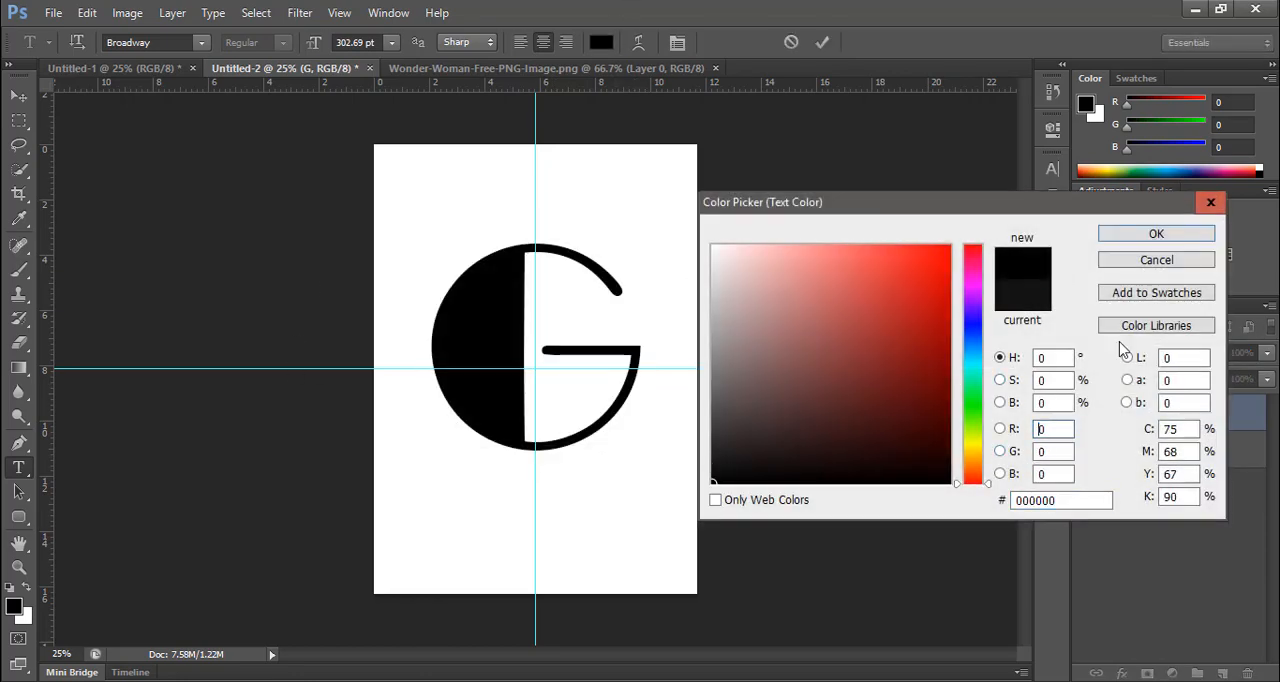
click(1157, 235)
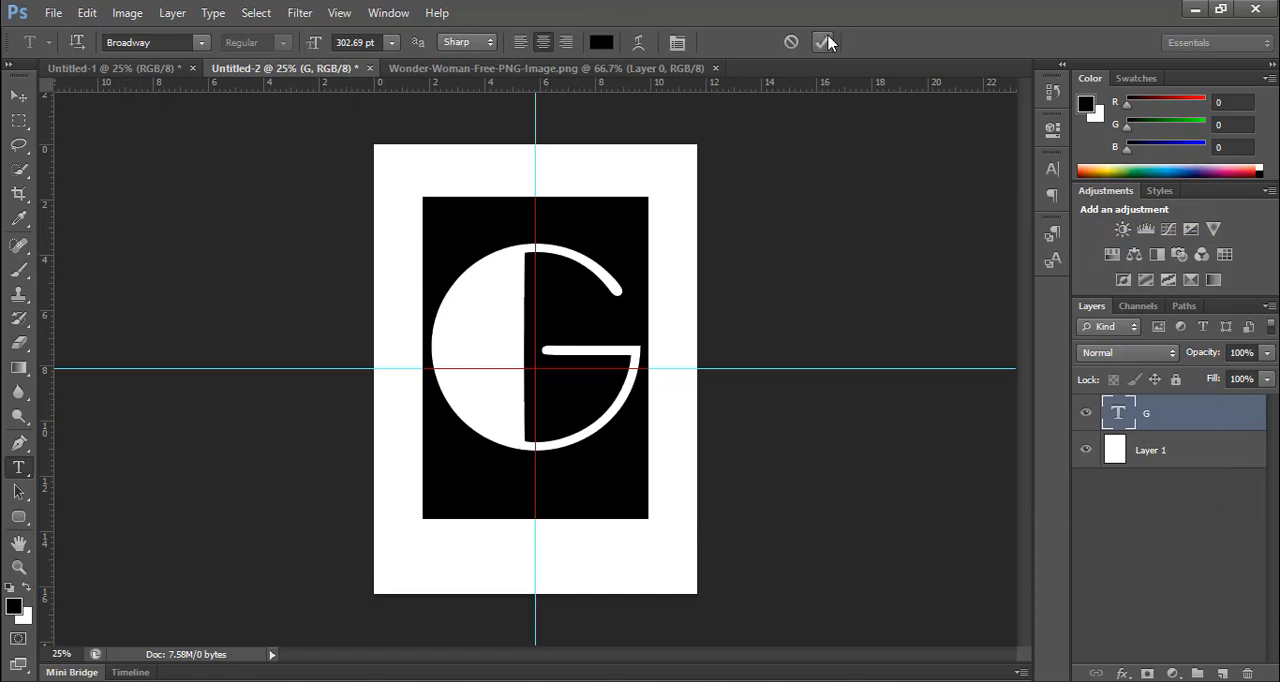
click(824, 42)
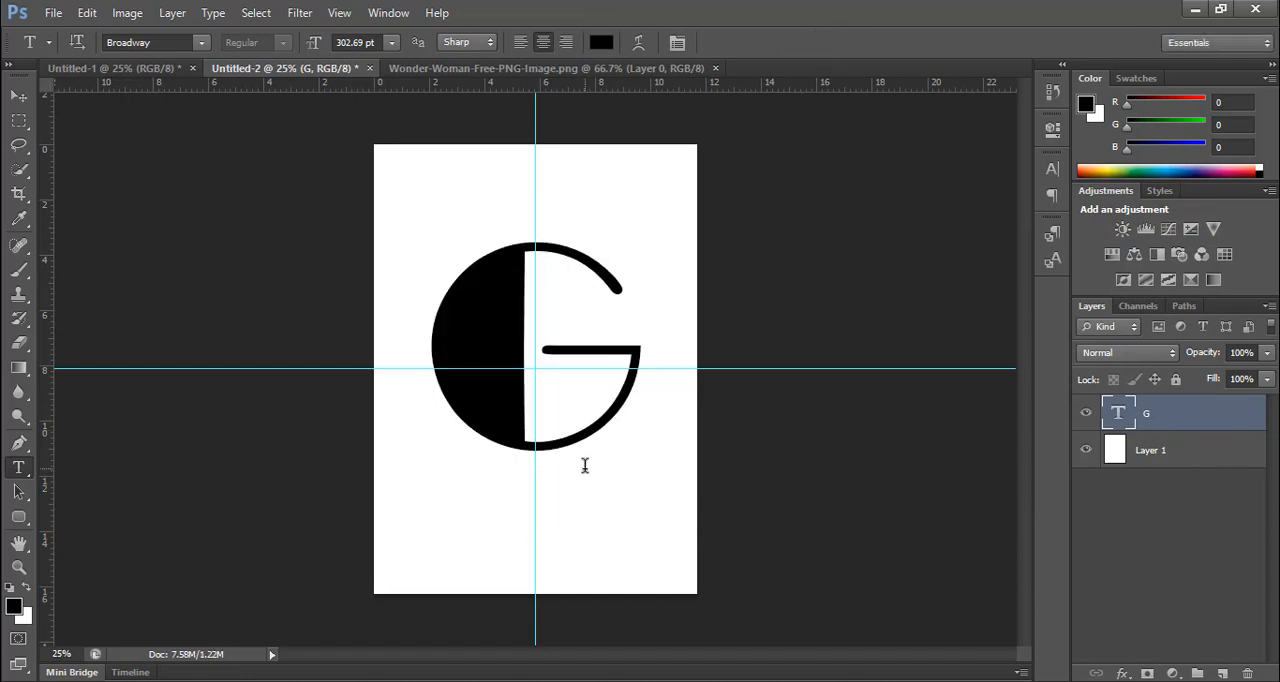
key(v)
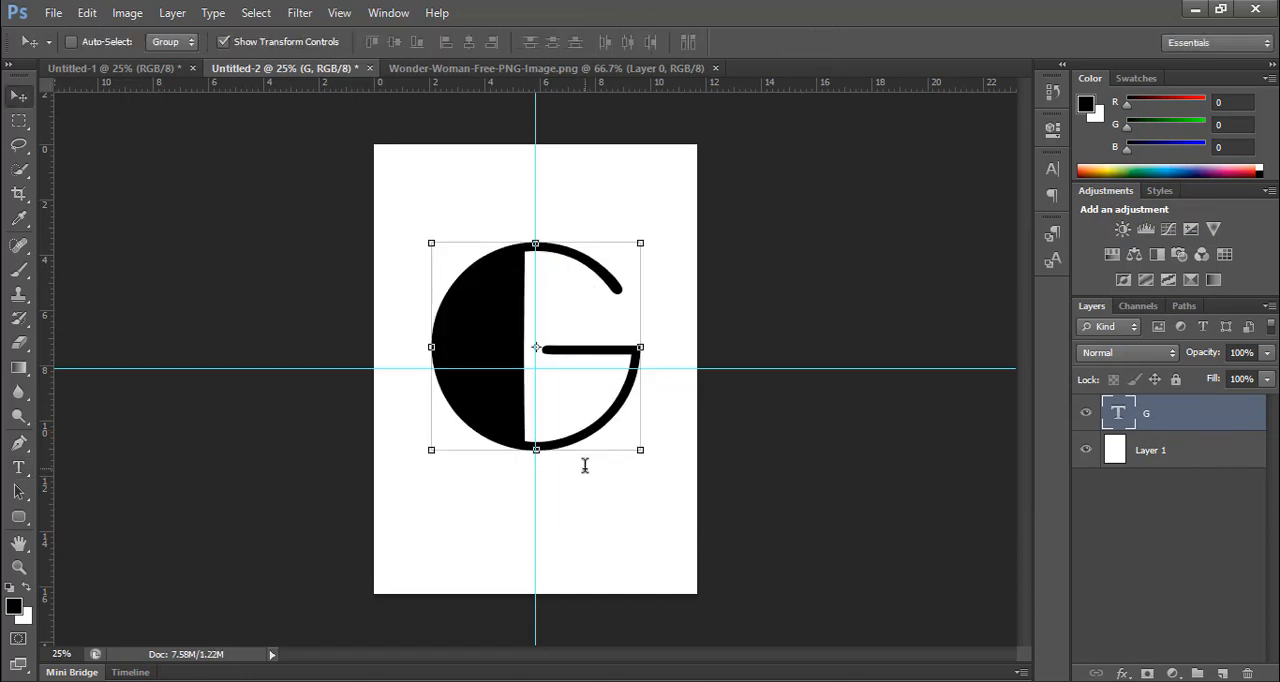
drag(571, 420, 575, 437)
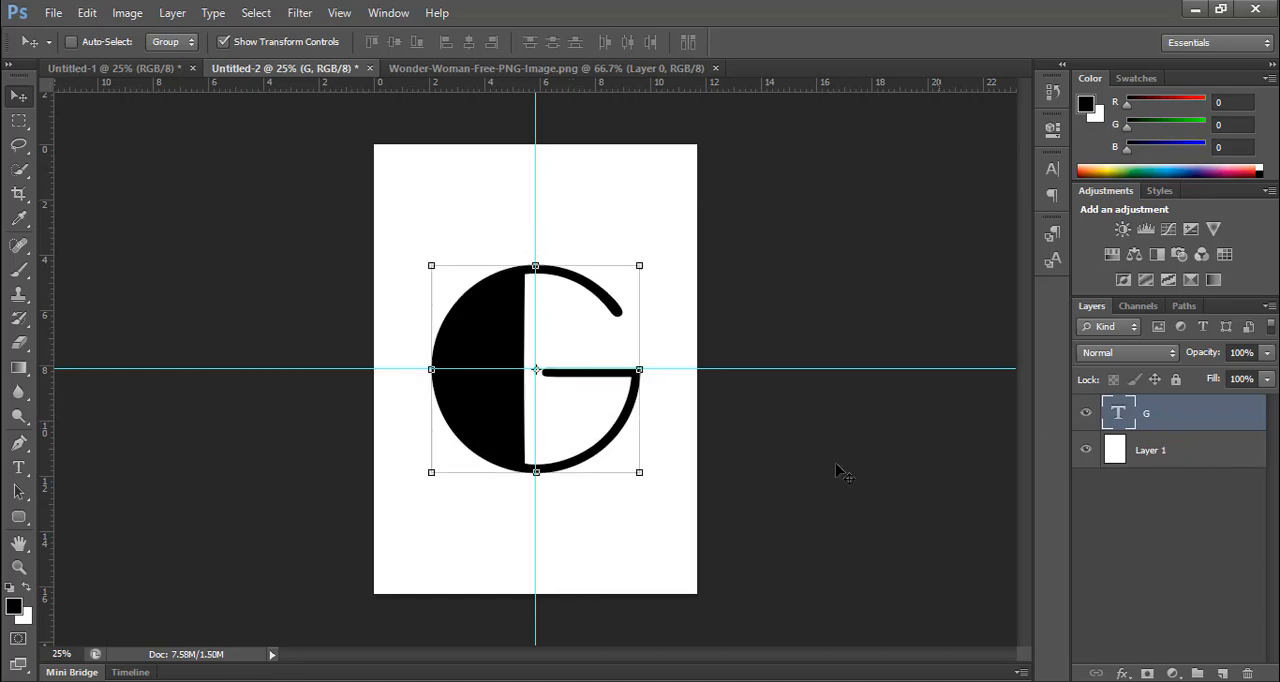
Step: Copy the woman cutout from the Wonder-Woman-Free-PNG-Image.png document into Untitled-2 and place it over the left half of the G
click(566, 70)
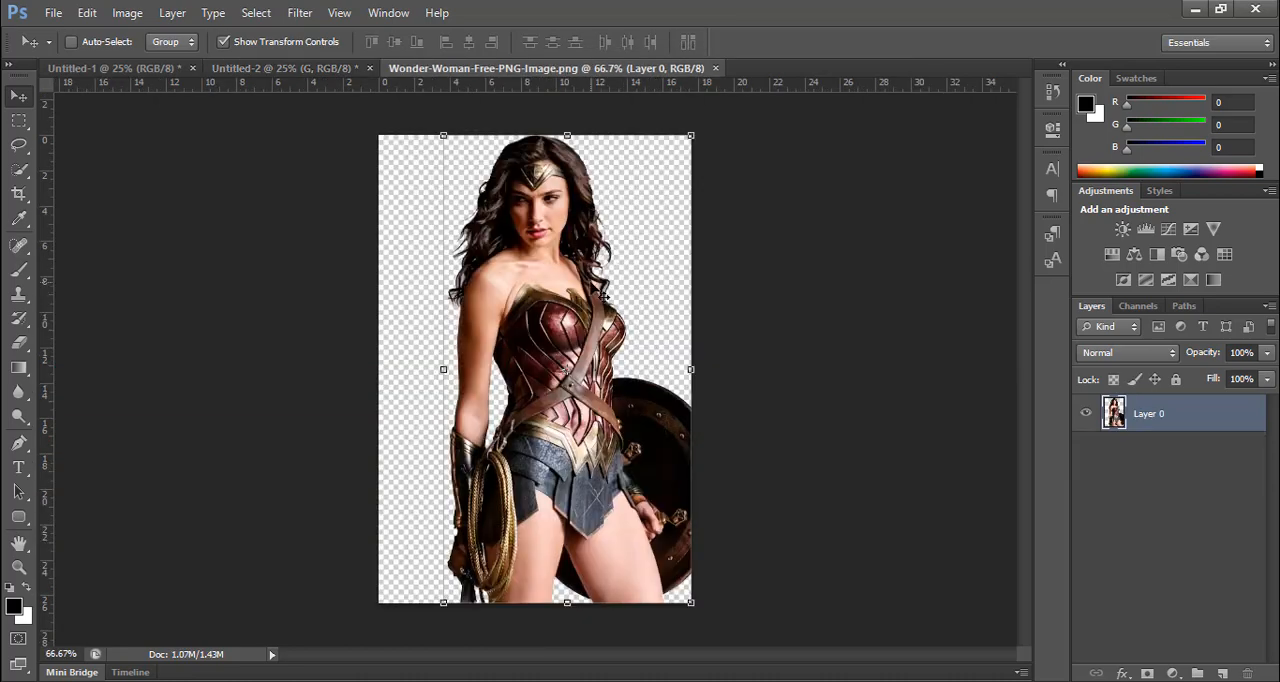
drag(582, 276, 544, 370)
drag(561, 446, 509, 430)
Step: Scale the woman cutout proportionally to about 154%, align its lower edge with the bottom of the G, and commit the transform
drag(530, 299, 592, 235)
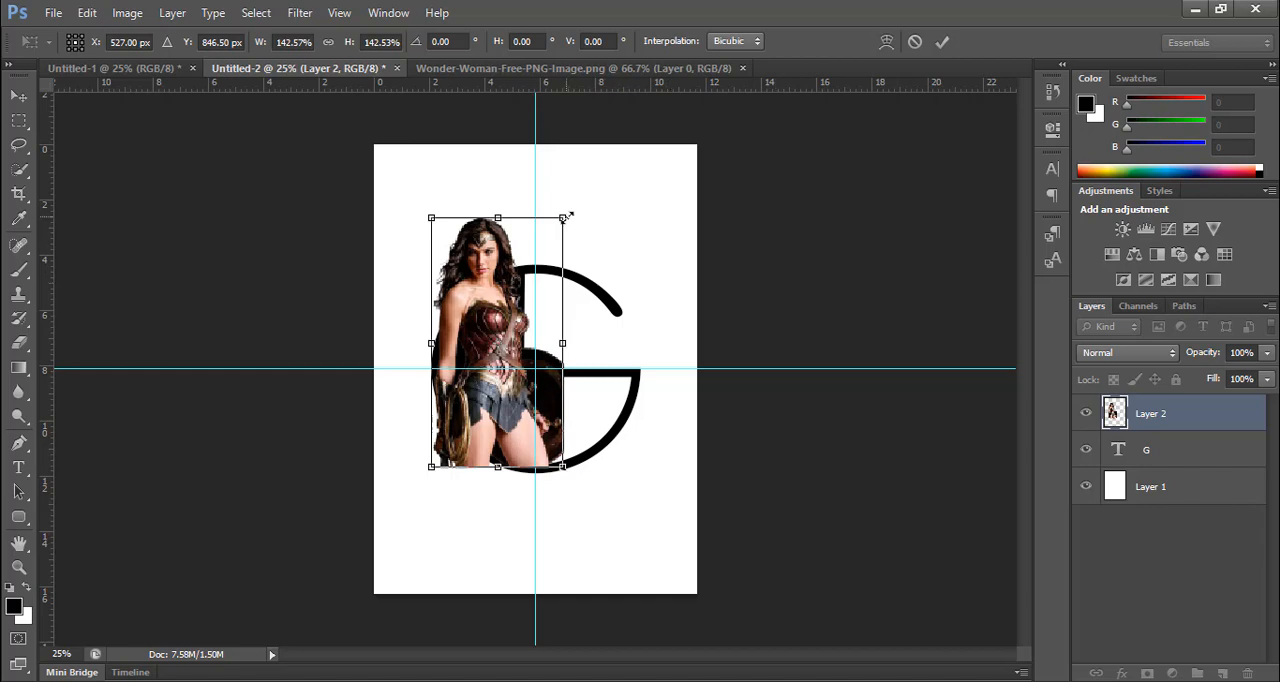
drag(567, 216, 580, 208)
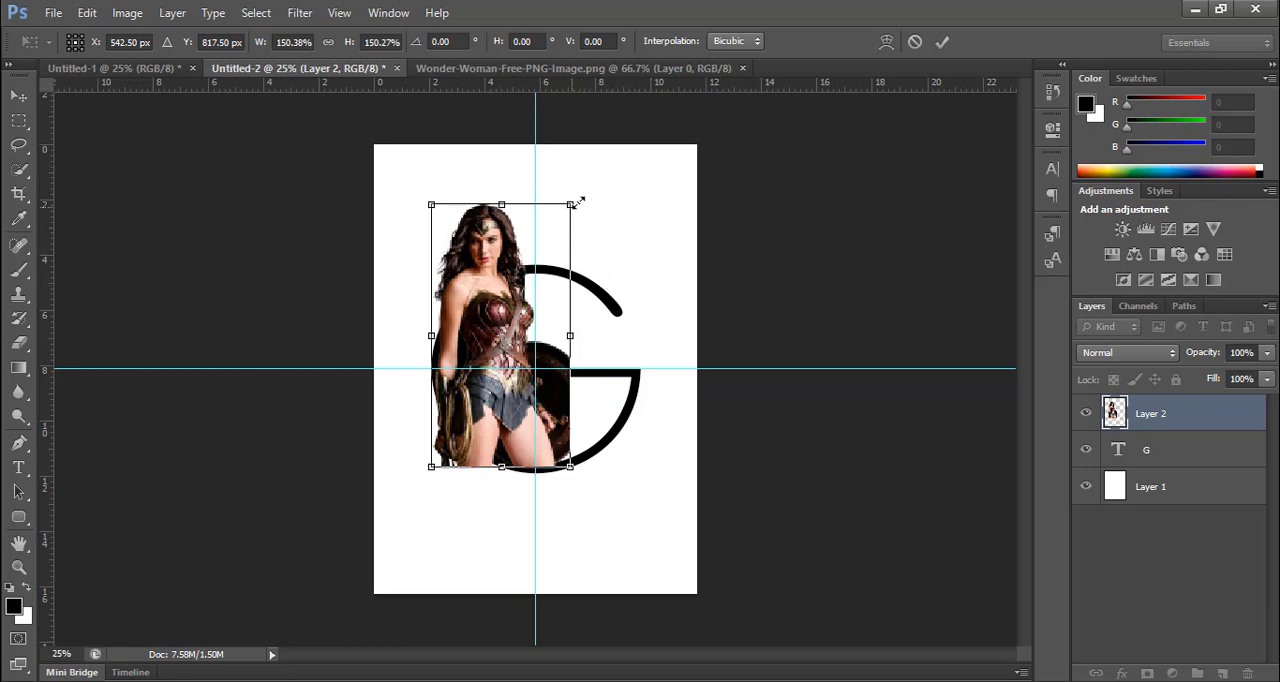
drag(571, 204, 577, 200)
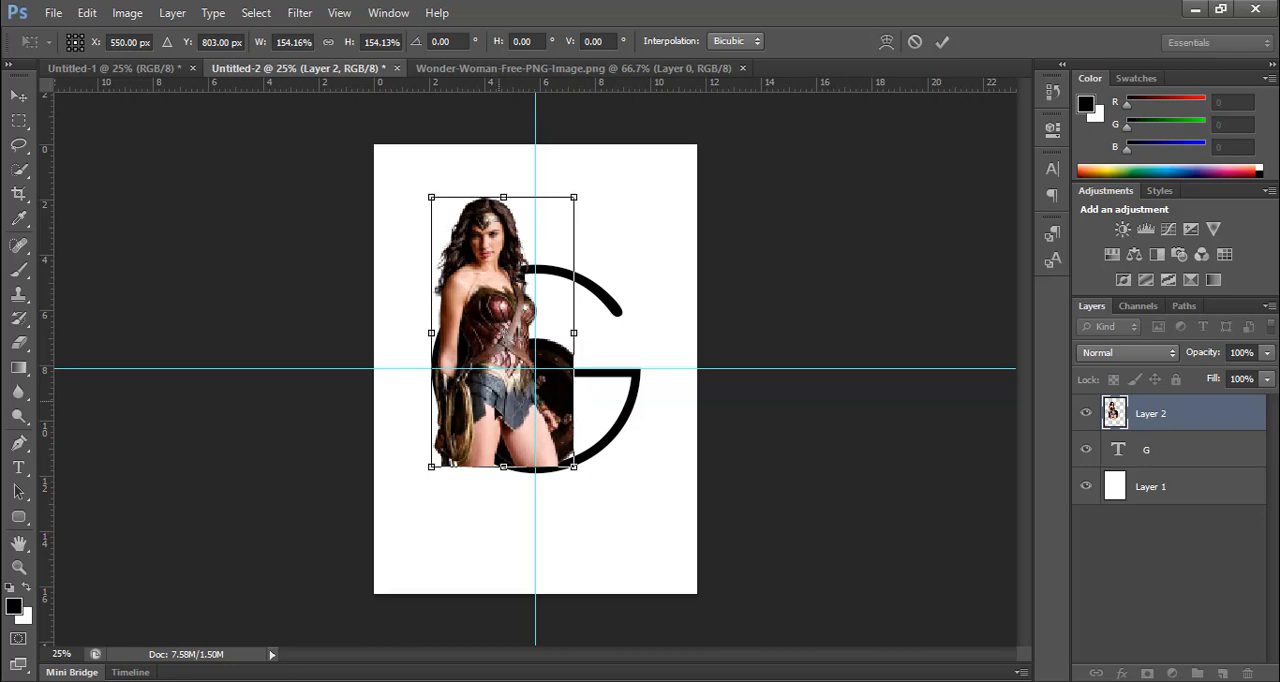
drag(503, 408, 503, 415)
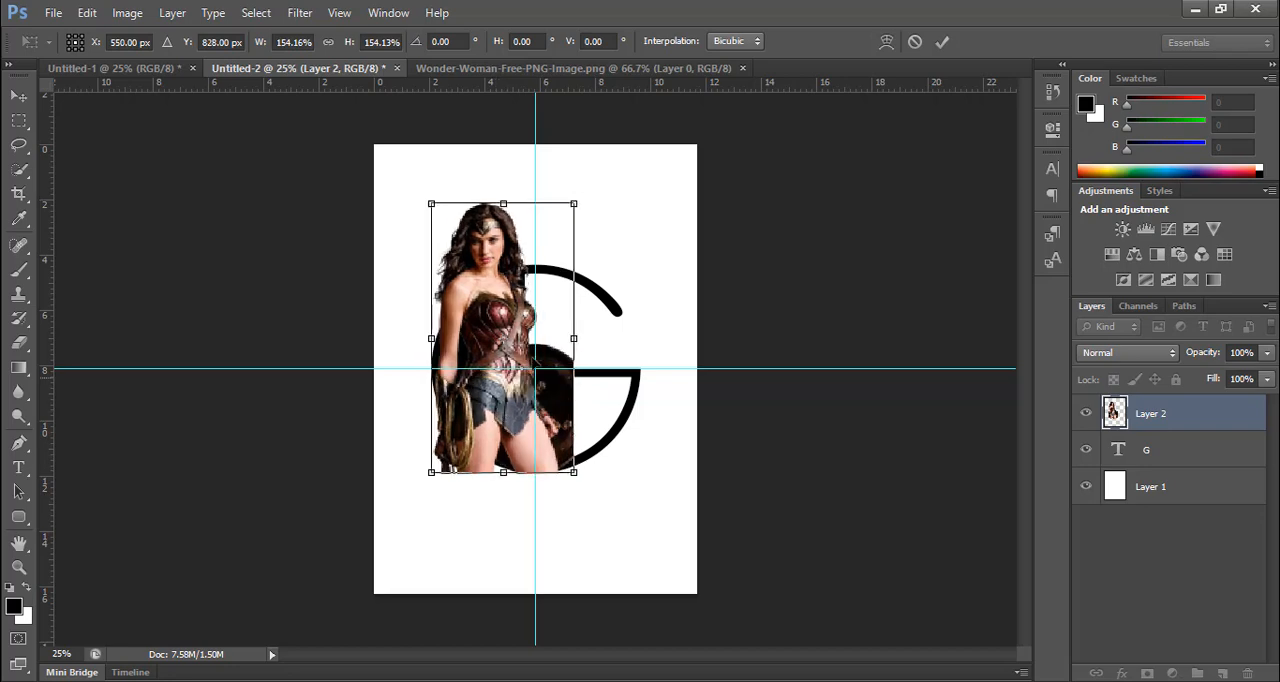
click(942, 41)
Step: Nudge the woman cutout slightly left so it overlaps the left edge of the G
key(ctrl+plus)
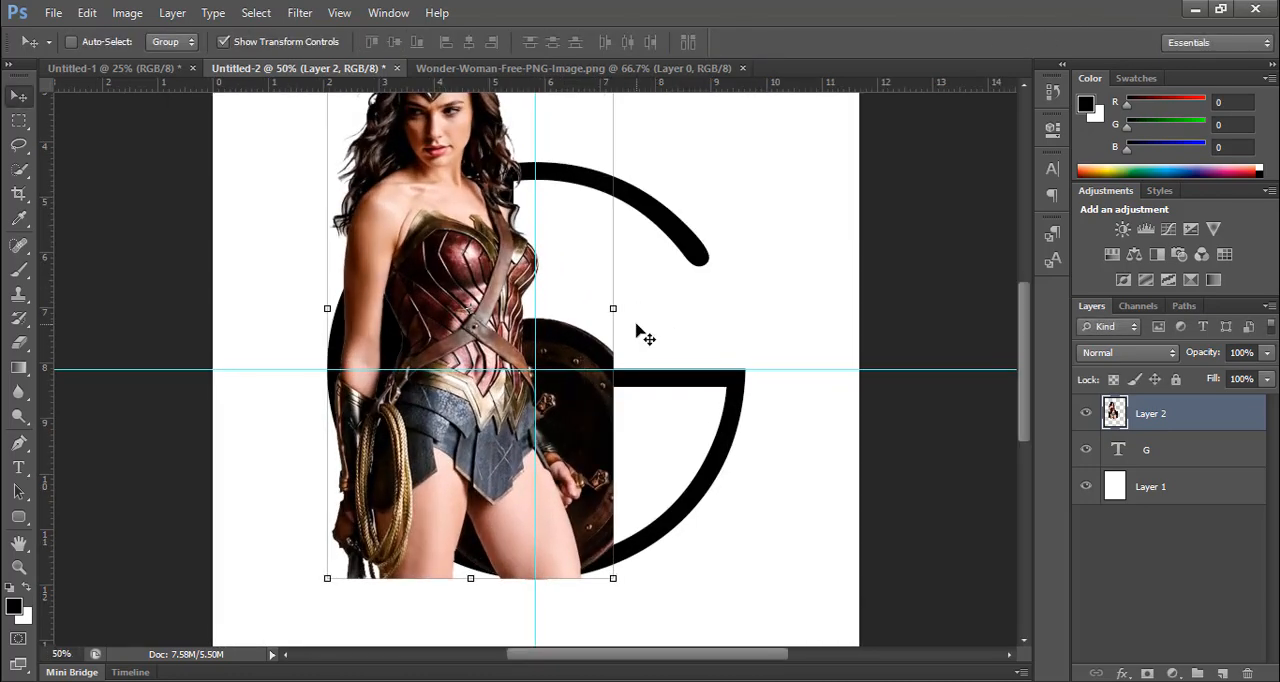
key(Left)
key(Left)
key(Left)
key(Left)
key(Left)
key(Left)
key(Left)
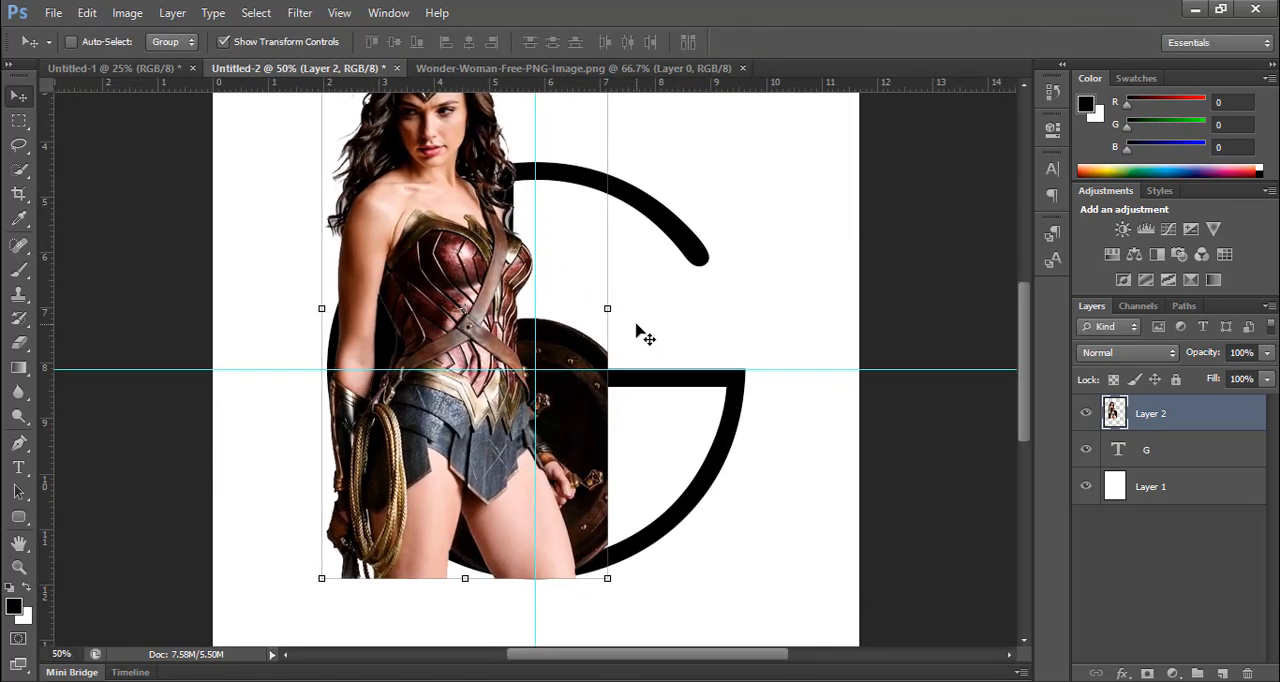
Step: Nudge the woman cutout a little further left and fine-tune its height so its lower edge meets the bottom of the G
key(Left)
key(Left)
key(Left)
key(Left)
key(Left)
key(Left)
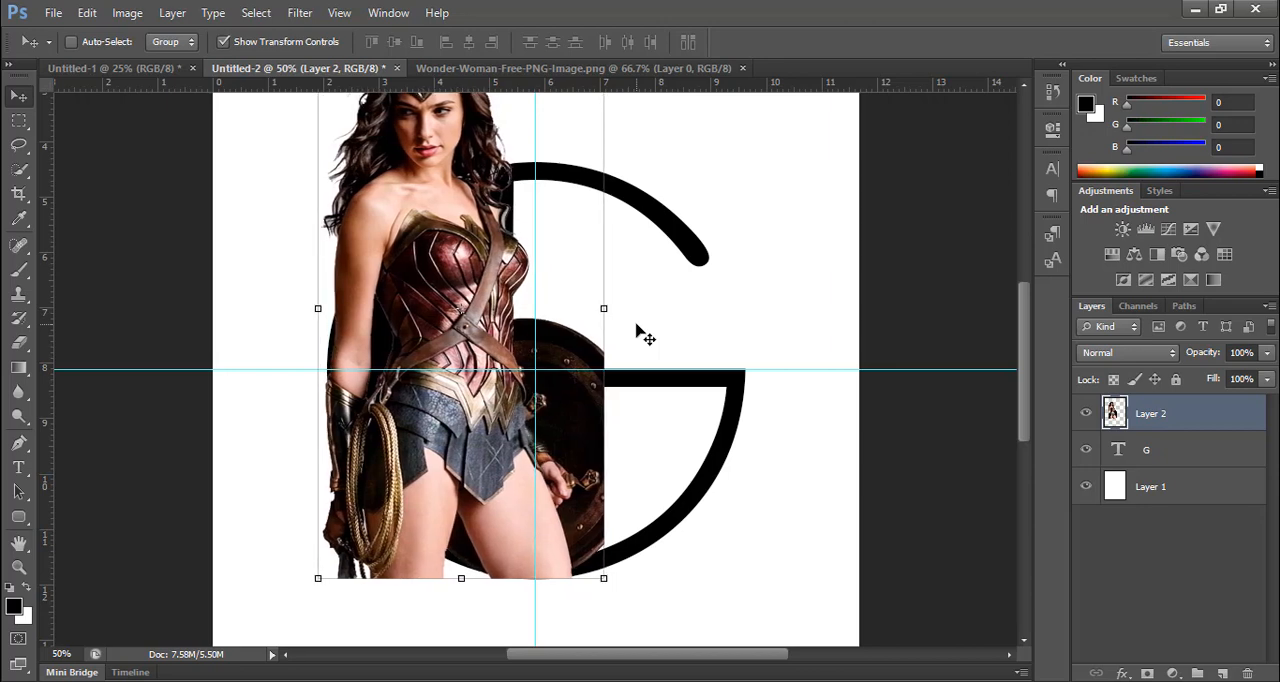
scroll(475, 396, up, 2)
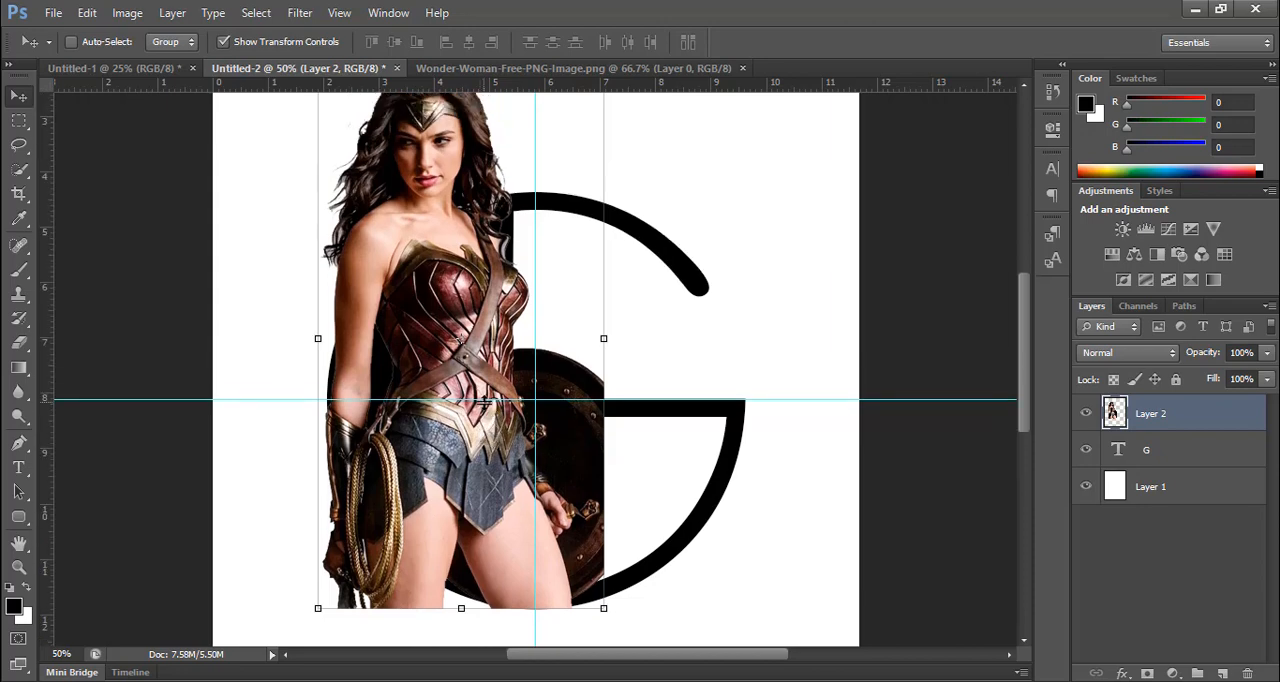
key(Up)
key(Up)
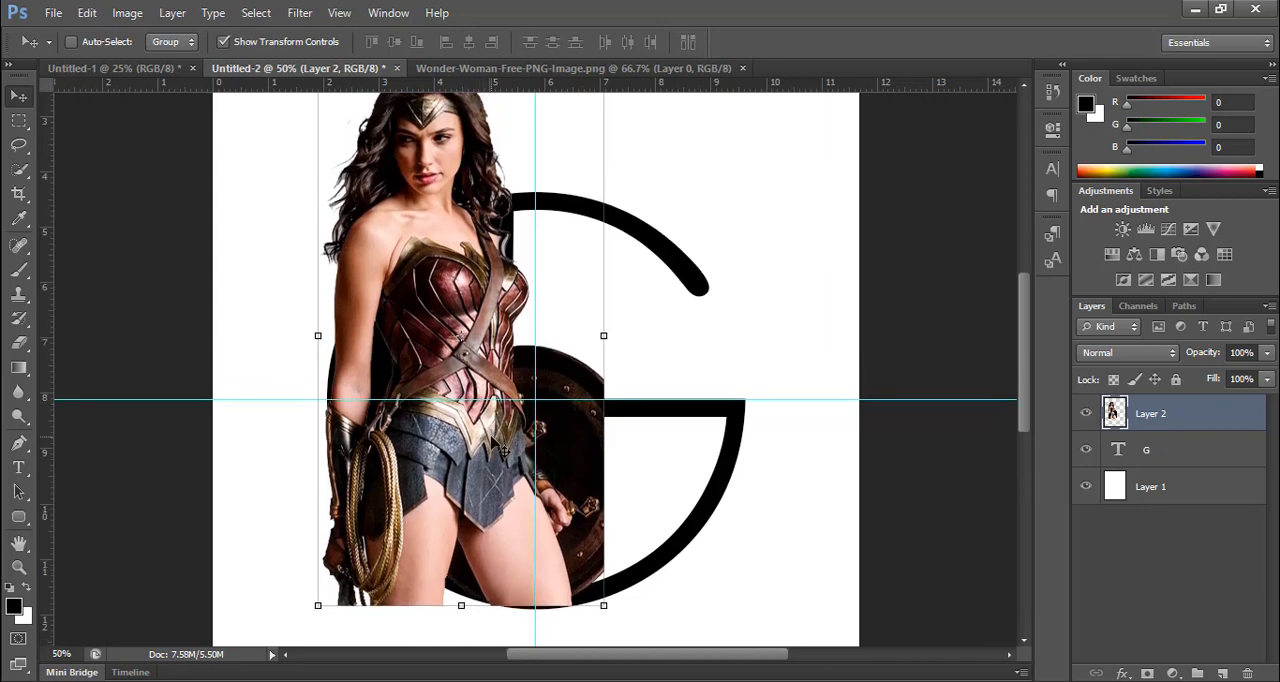
key(Down)
key(Down)
key(Down)
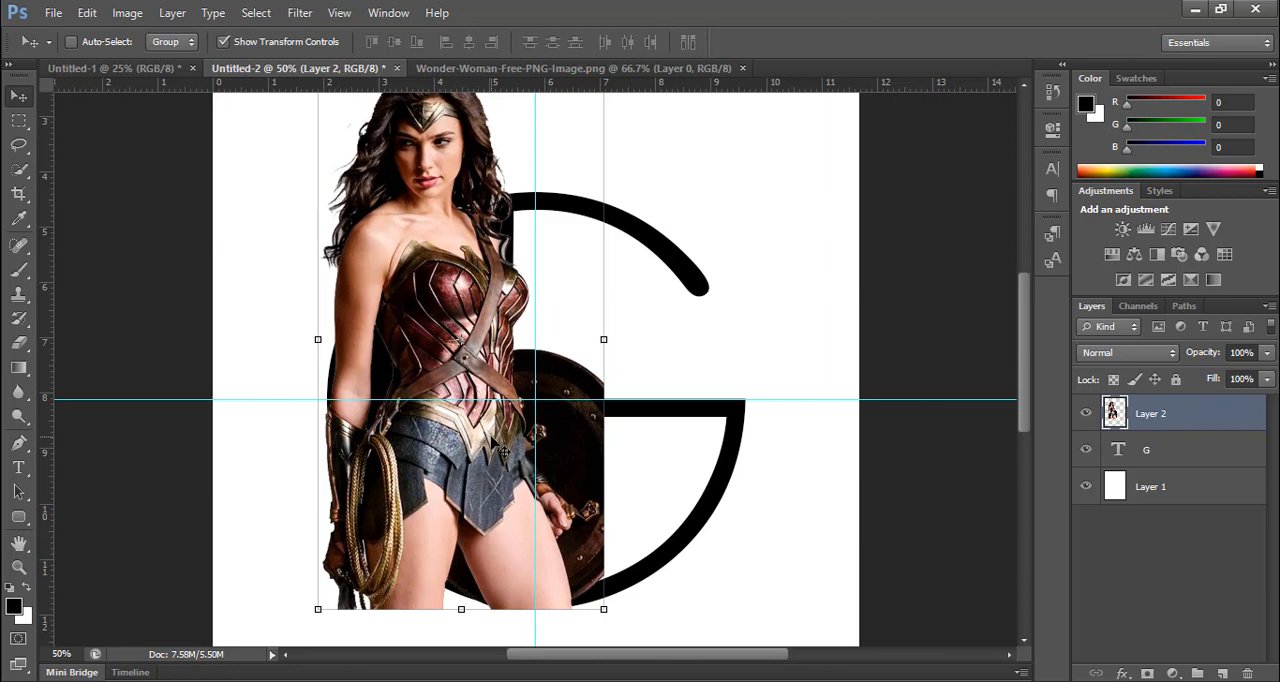
key(Right)
key(Right)
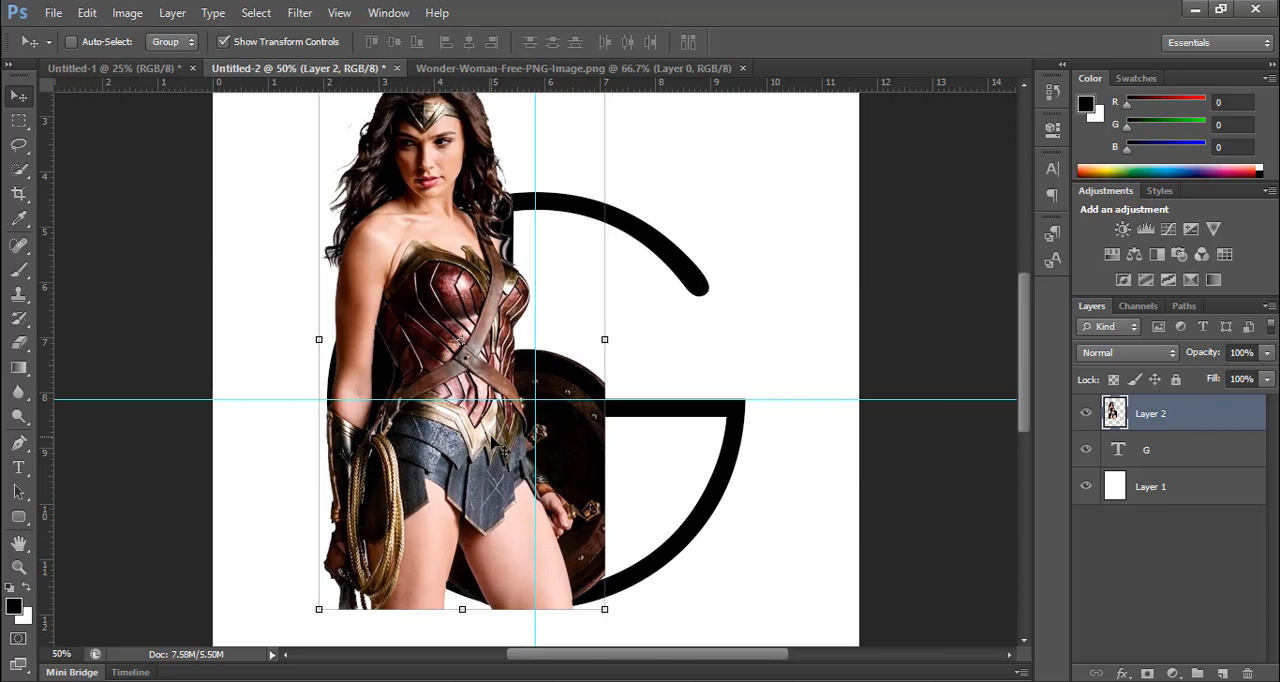
key(Left)
key(Left)
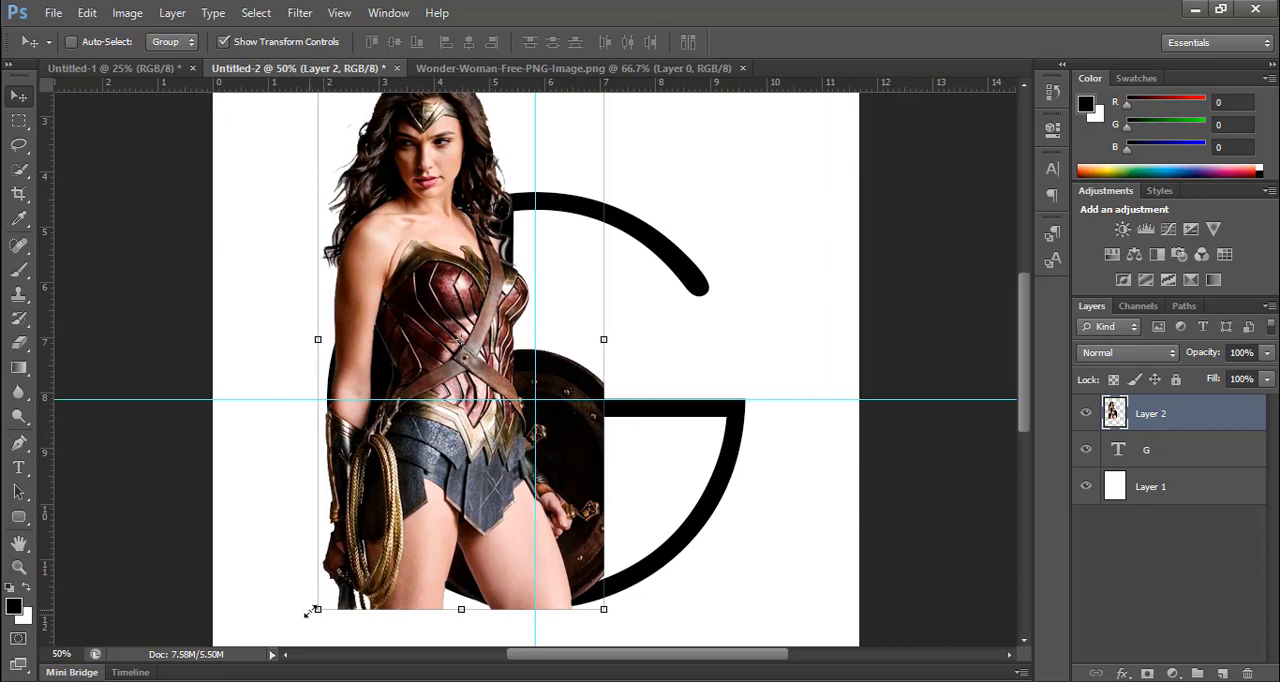
Step: Scale the woman cutout down to about 98% and lower it until its bottom edge meets the bottom of the G again
drag(307, 612, 316, 603)
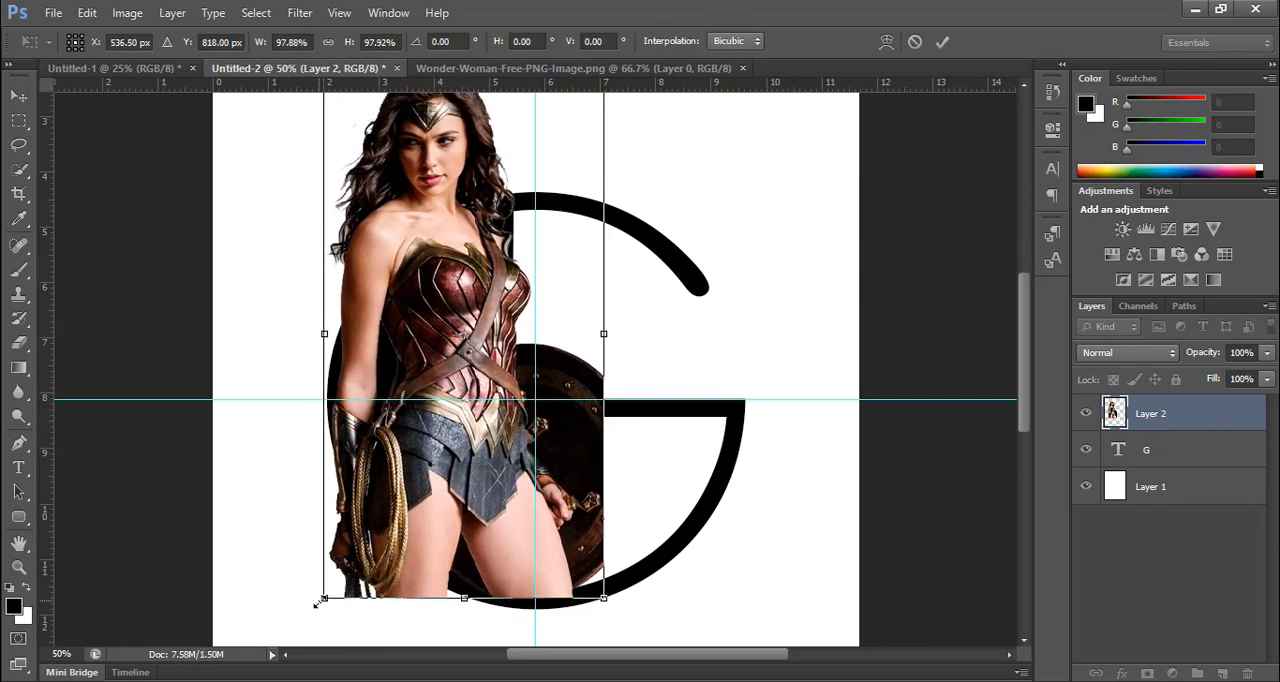
click(943, 41)
key(Down)
key(Down)
key(Down)
key(Down)
key(Down)
key(Down)
key(Down)
key(Down)
key(Down)
key(Down)
key(Down)
key(Down)
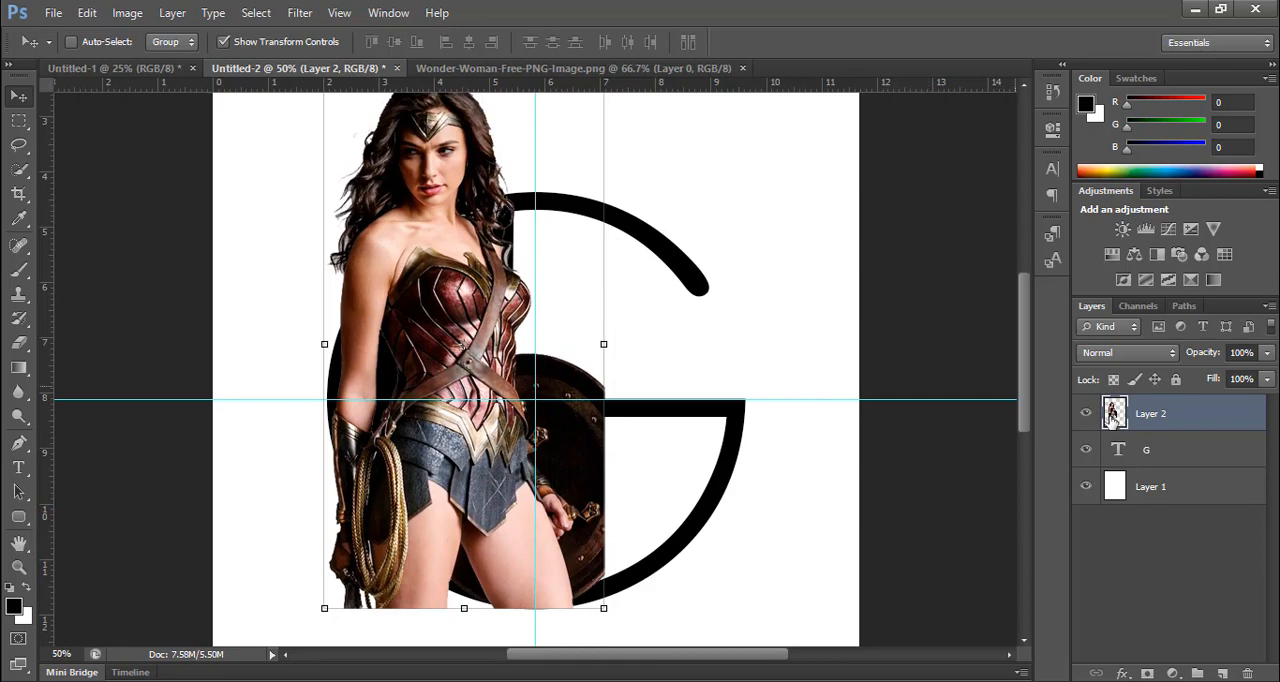
Step: Try erasing the part of the shield outside the G through an inverted selection of the letter, and undo the erasure
ctrl+click(1118, 452)
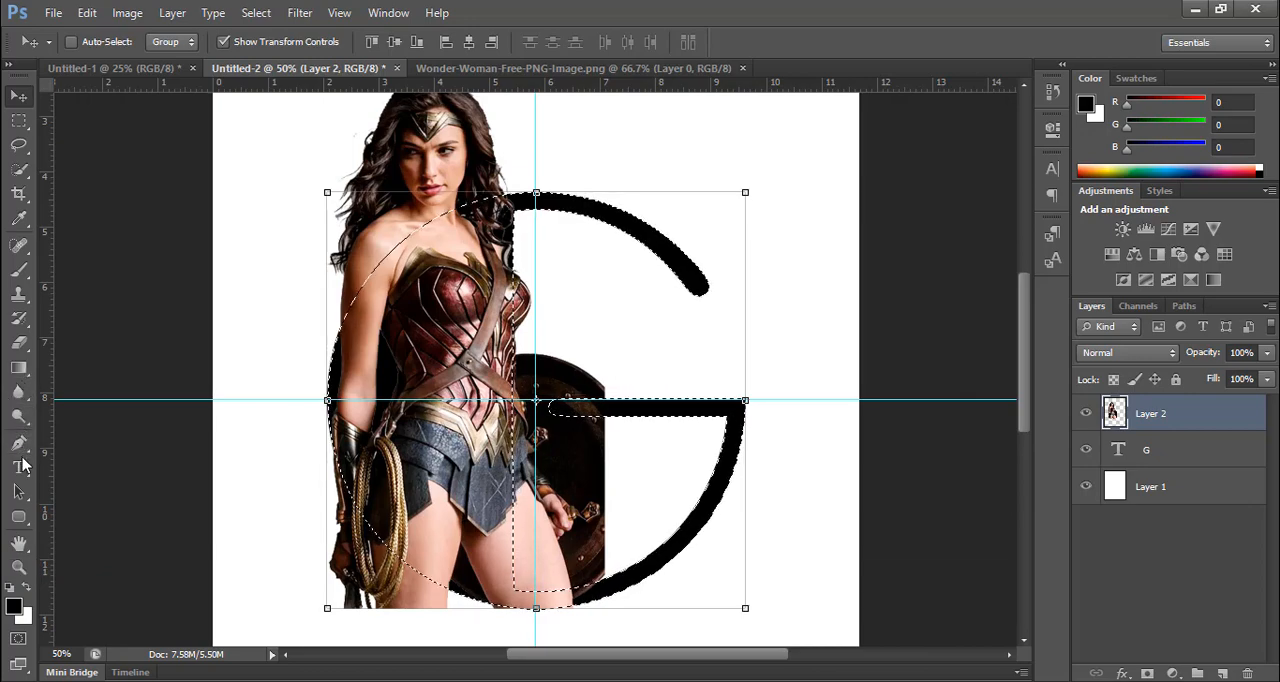
click(21, 343)
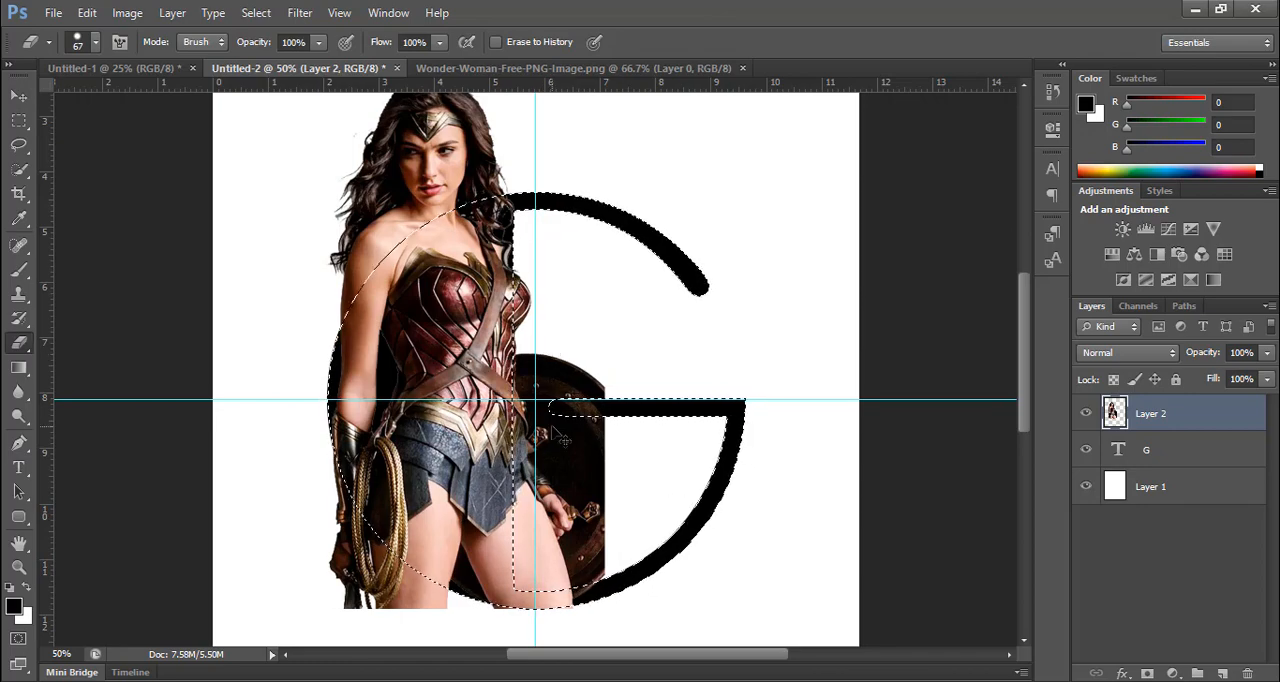
key(m)
right_click(671, 266)
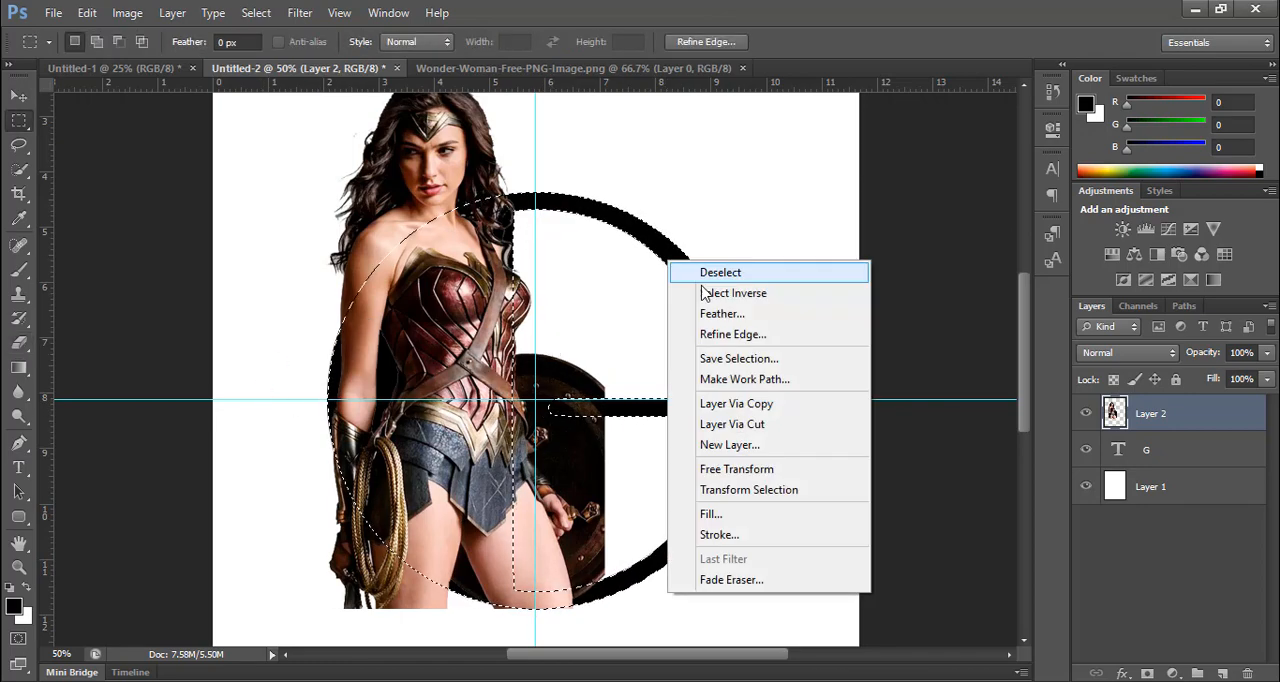
click(708, 292)
key(e)
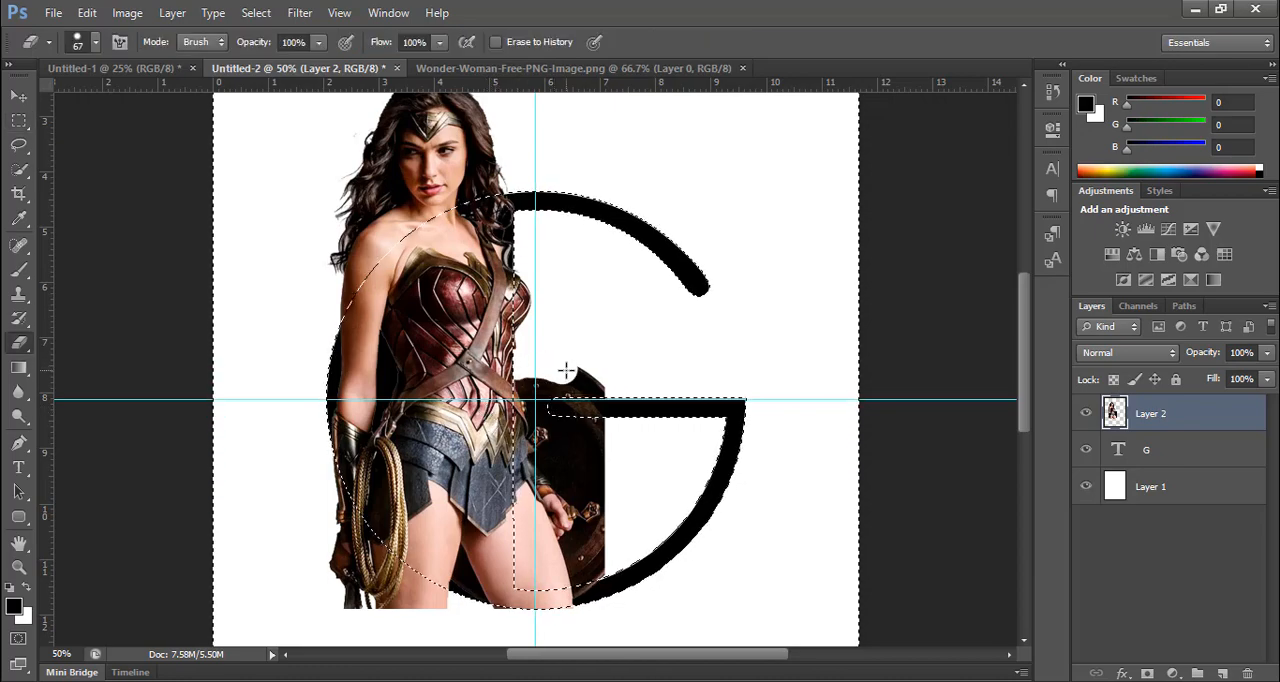
key(ctrl+z)
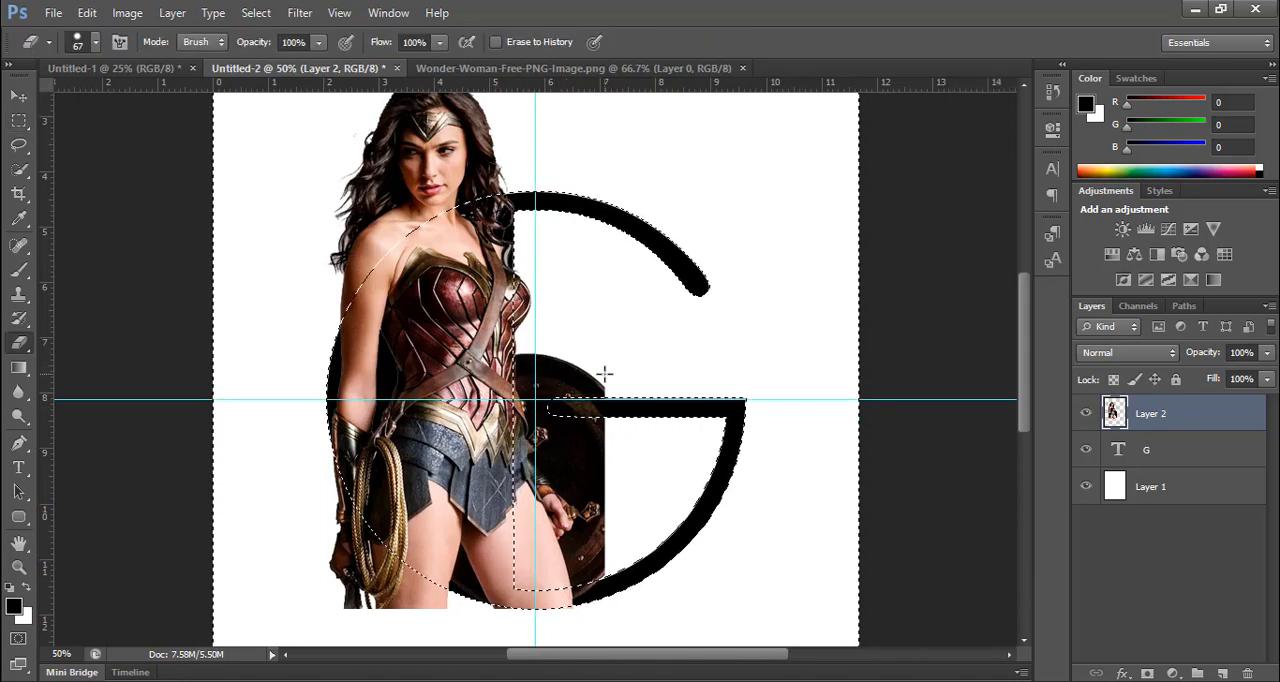
Step: Move the woman cutout a few pixels left so her arm overlaps the G's outer left curve
key(v)
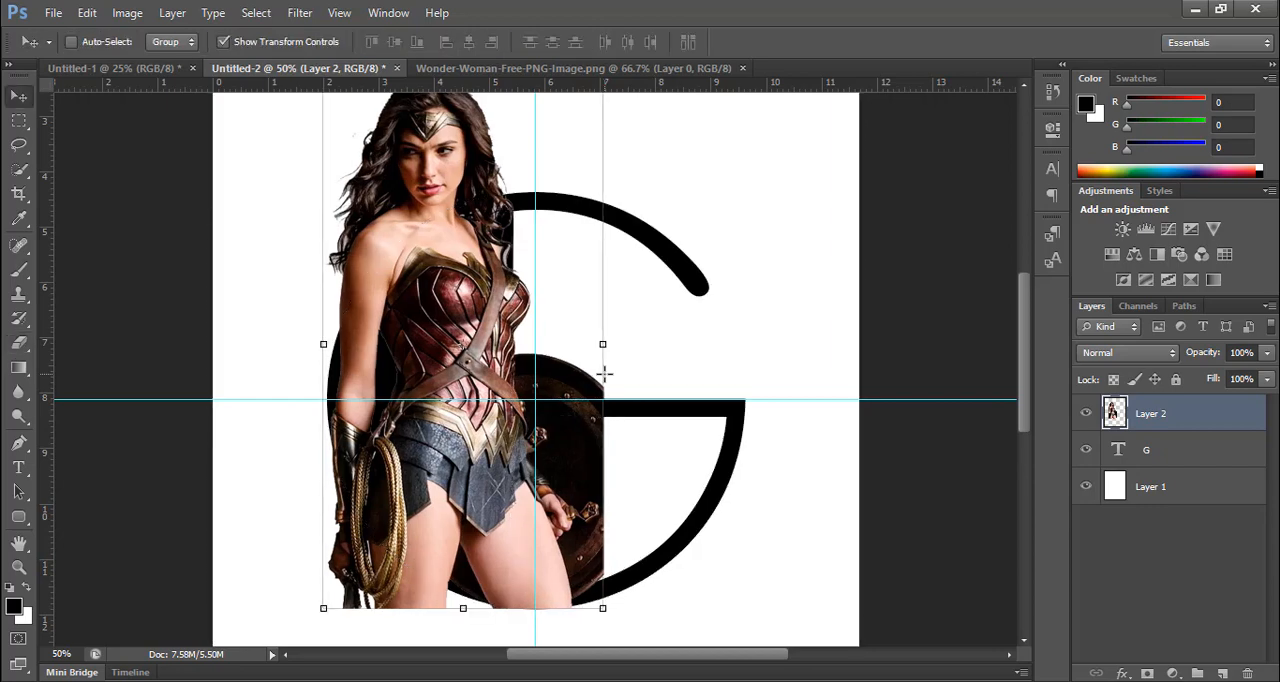
key(Left)
key(Left)
key(Left)
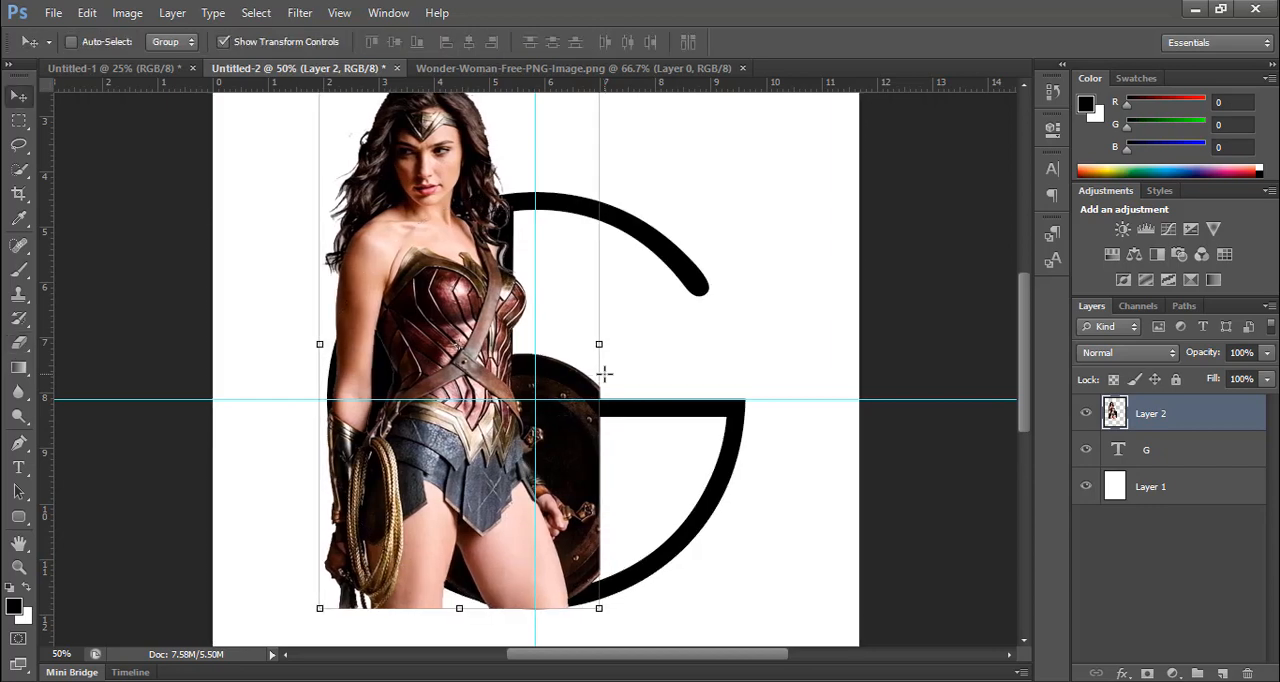
Step: Load the G's outline as a selection while keeping the woman layer active, and invert the selection
ctrl+click(1118, 451)
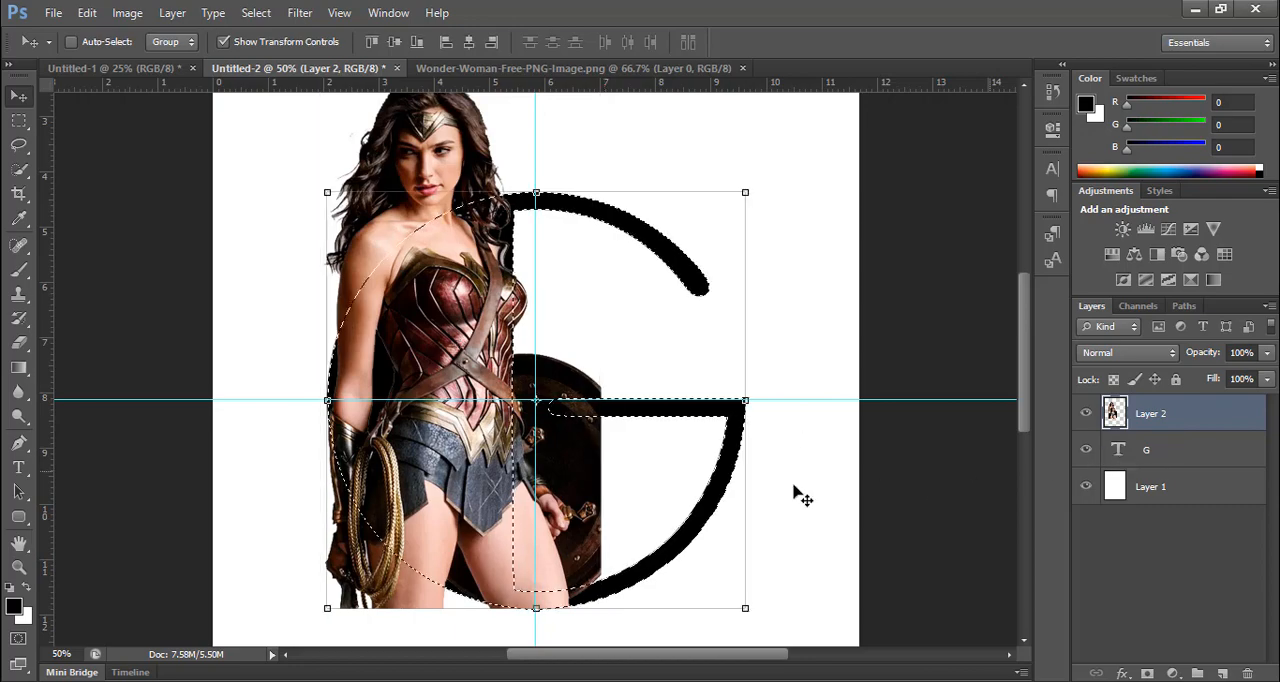
key(e)
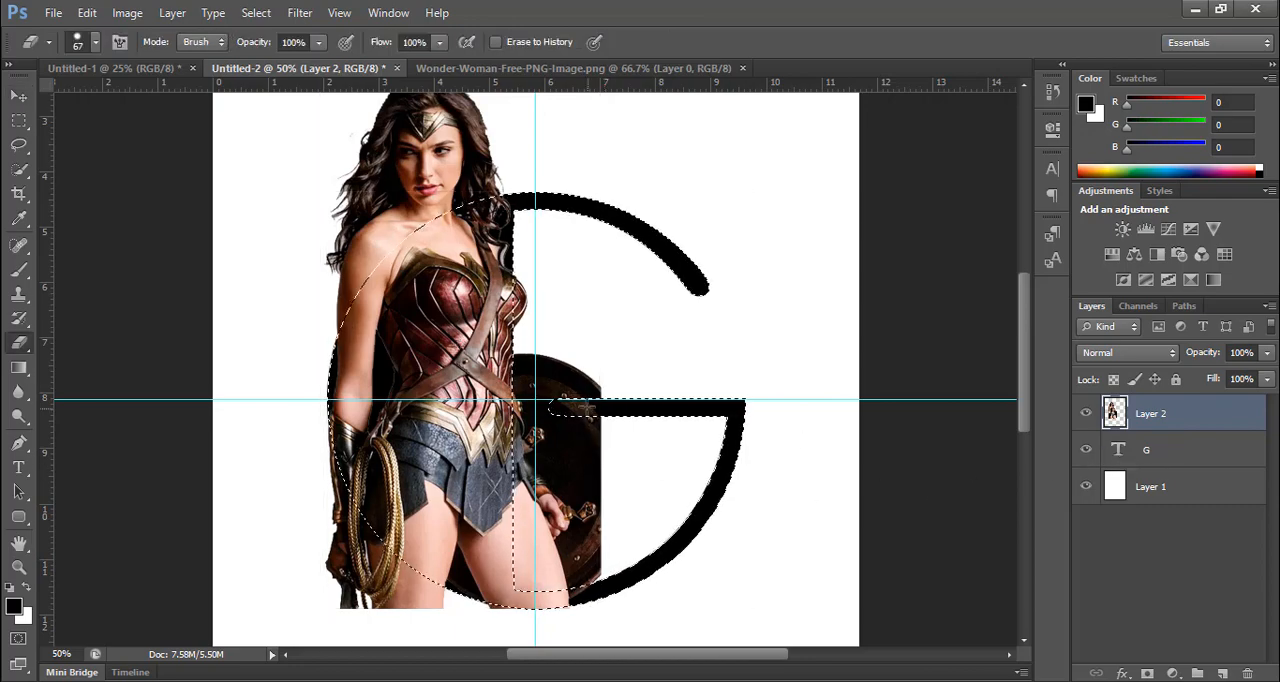
key(m)
right_click(589, 382)
click(687, 80)
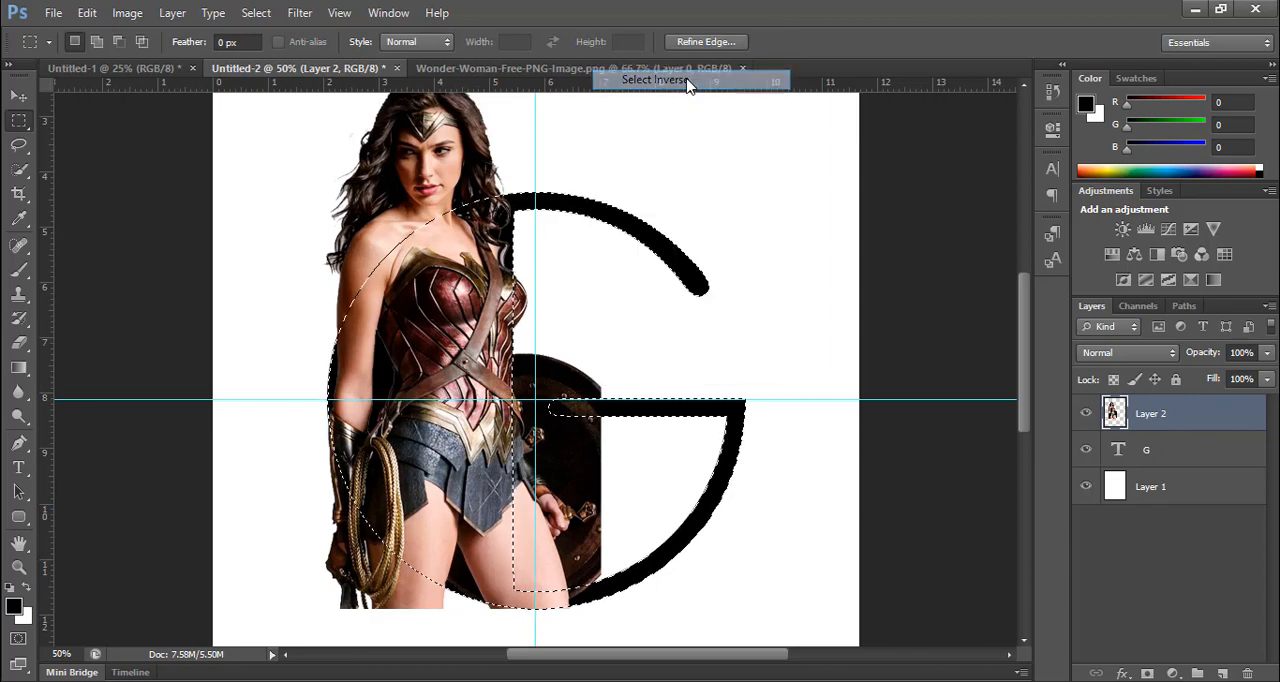
Step: Erase the shield, legs, hand and rope that extend beyond the lower part of the G, keeping her head and shoulders, and deselect
key(e)
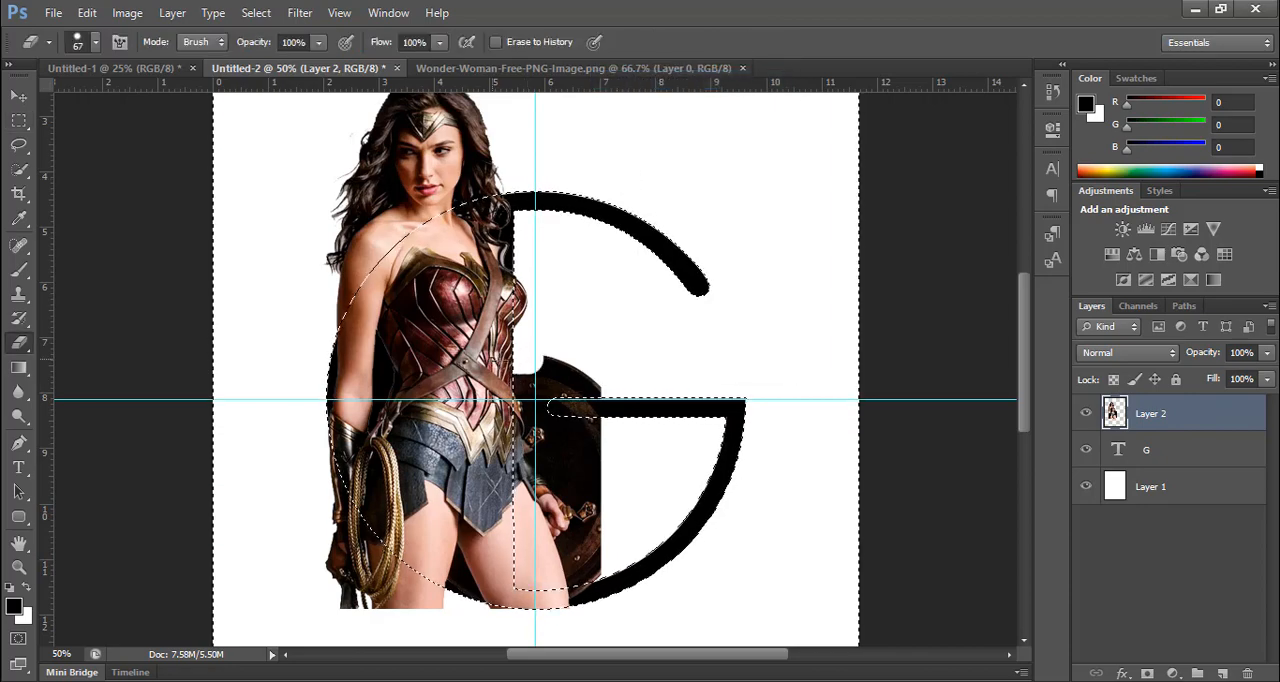
mouse_move(556, 362)
mouse_down()
mouse_move(566, 372)
mouse_move(531, 374)
mouse_move(571, 400)
mouse_move(537, 436)
mouse_move(574, 377)
mouse_move(583, 409)
mouse_move(555, 485)
mouse_move(528, 503)
mouse_move(634, 477)
mouse_move(433, 602)
mouse_move(612, 566)
mouse_move(535, 600)
mouse_up()
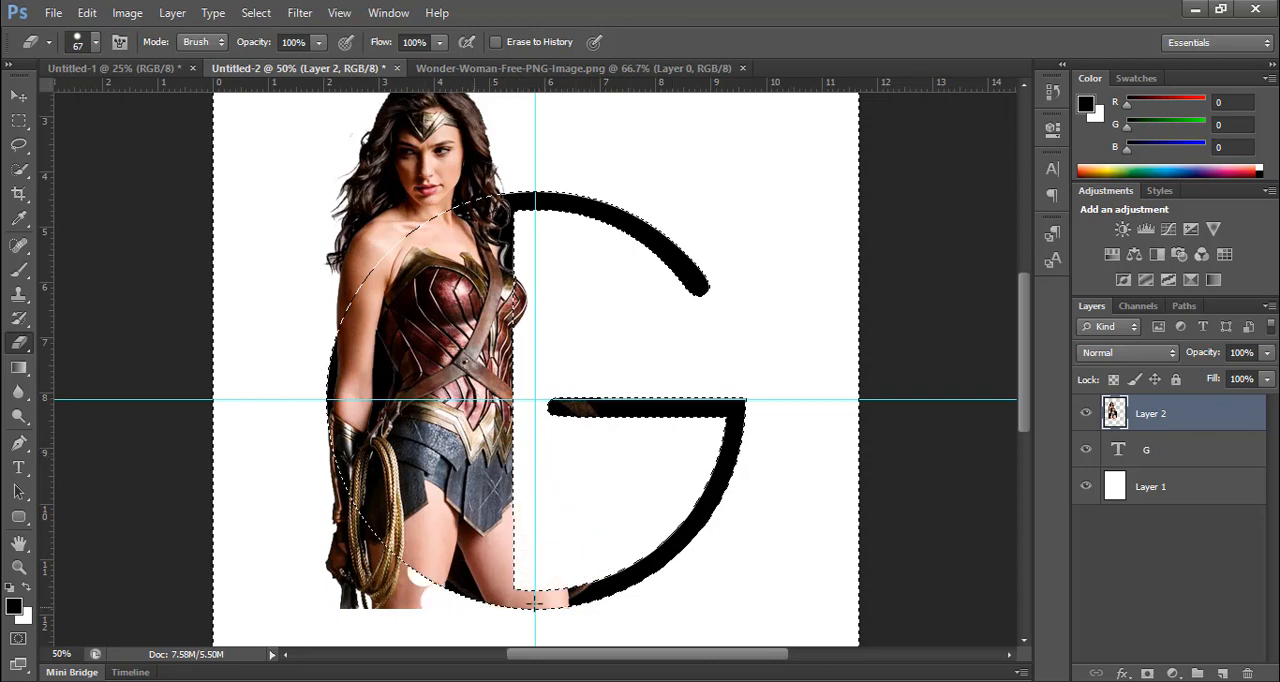
mouse_move(405, 614)
mouse_down()
mouse_move(349, 600)
mouse_move(291, 518)
mouse_move(330, 460)
mouse_up()
mouse_move(288, 385)
mouse_down()
mouse_move(330, 515)
mouse_move(303, 500)
mouse_move(316, 472)
mouse_move(373, 573)
mouse_move(354, 518)
mouse_up()
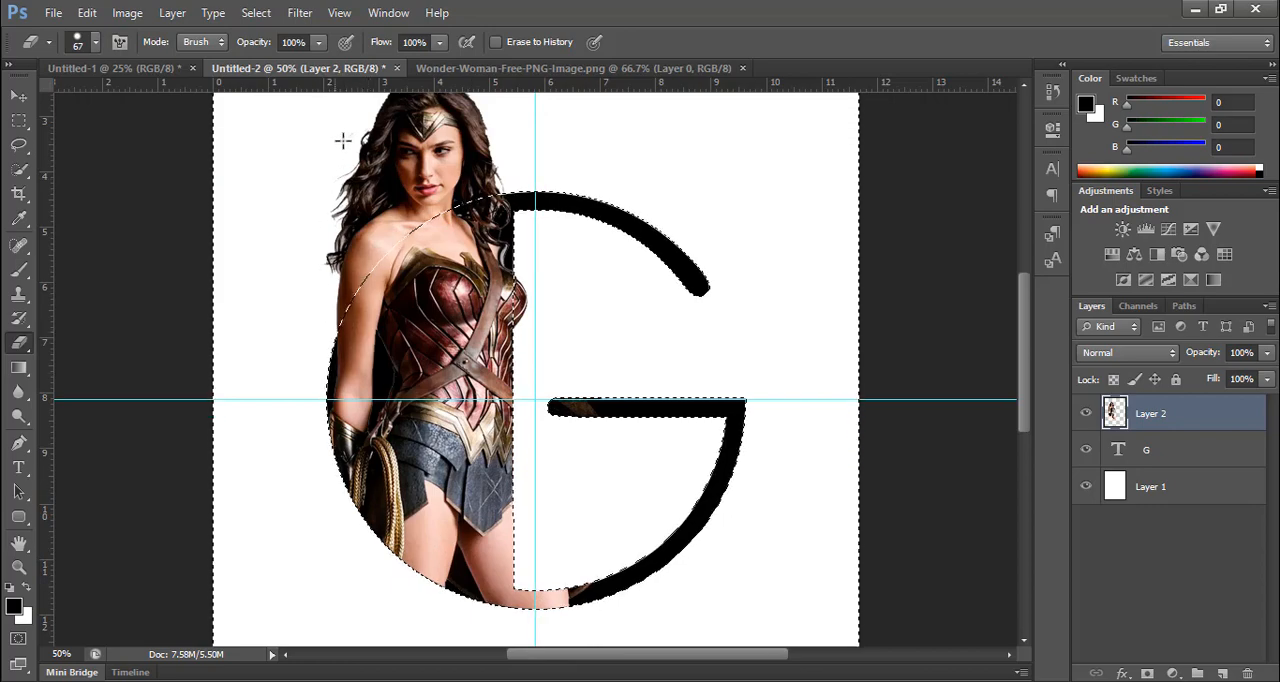
scroll(470, 195, up, 5)
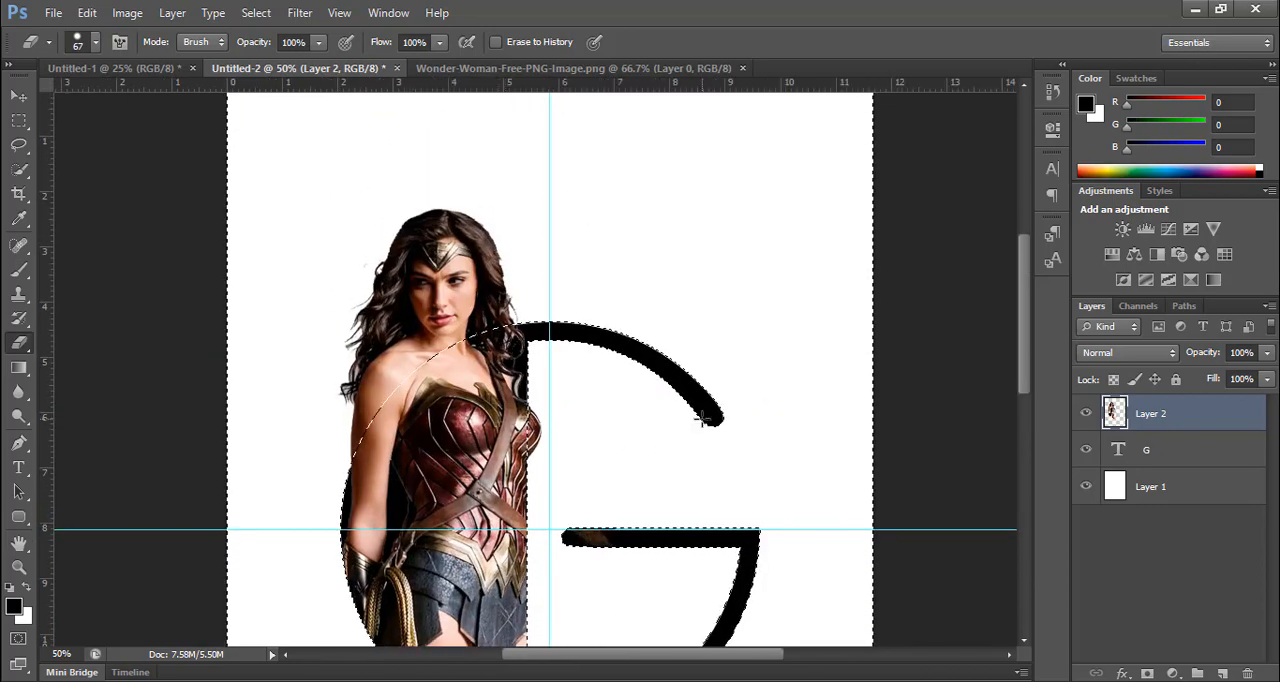
key(ctrl+d)
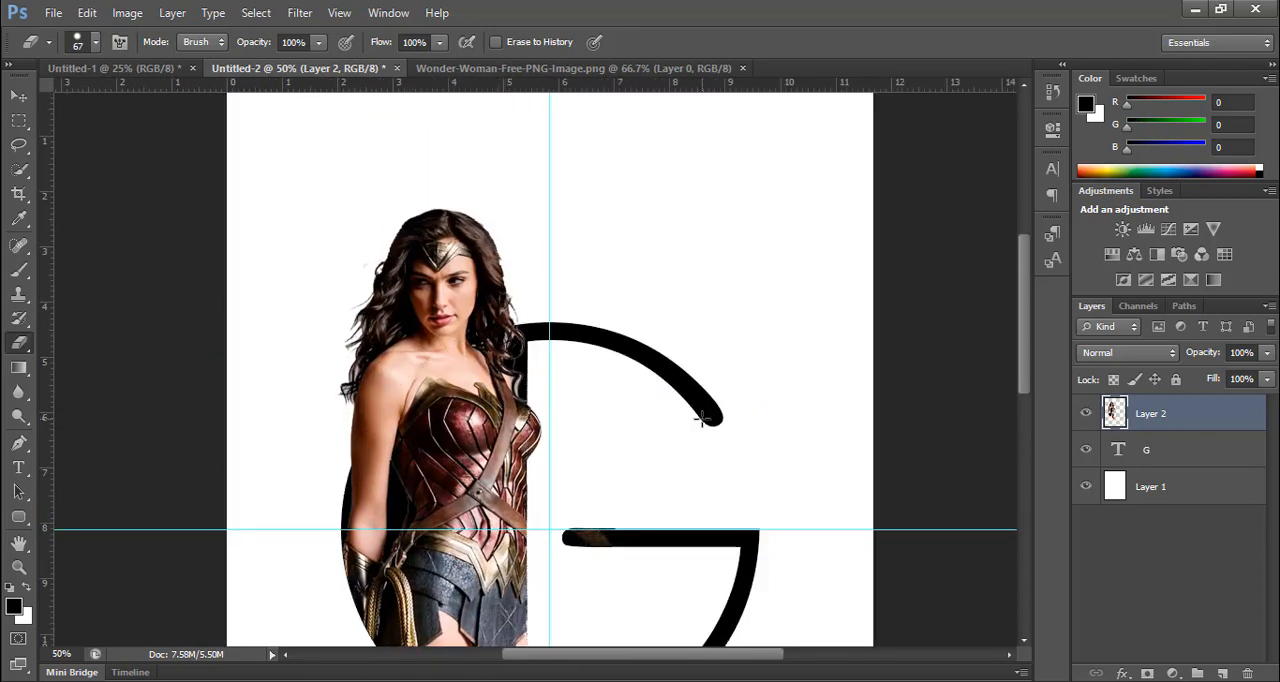
Step: Erase the leftover piece of shield covering the inner end of the G's crossbar
key(ctrl+minus)
key(ctrl+minus)
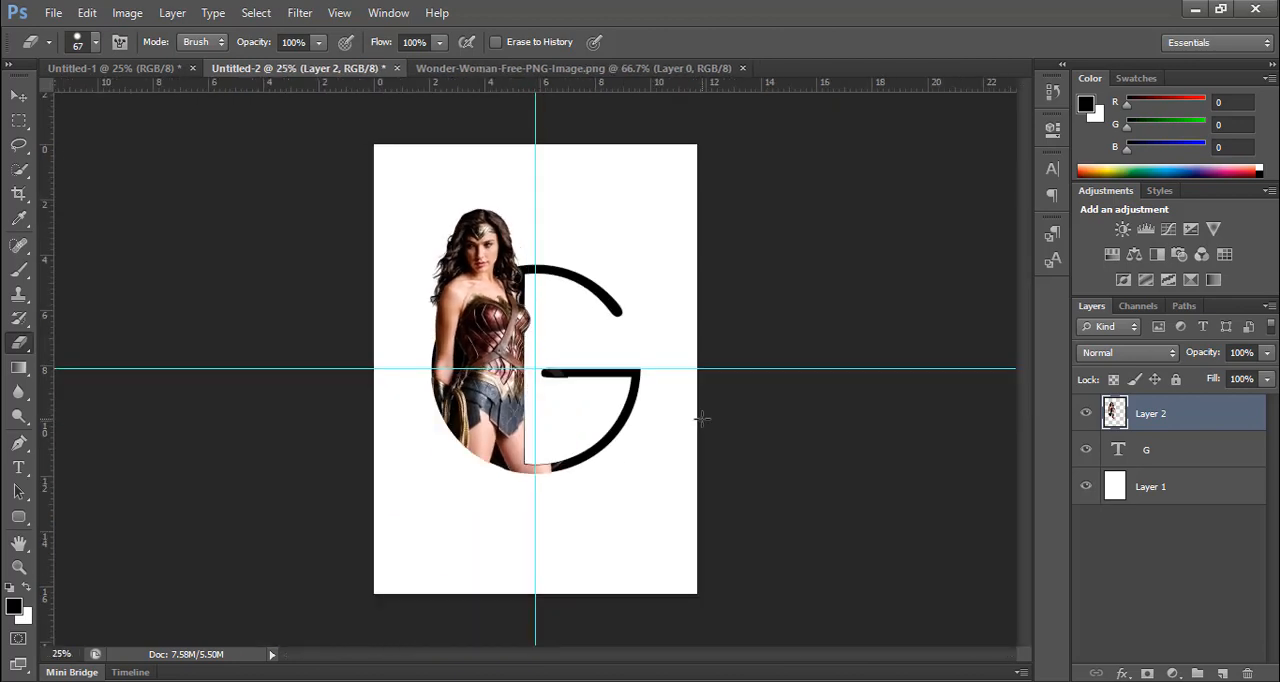
key(ctrl+plus)
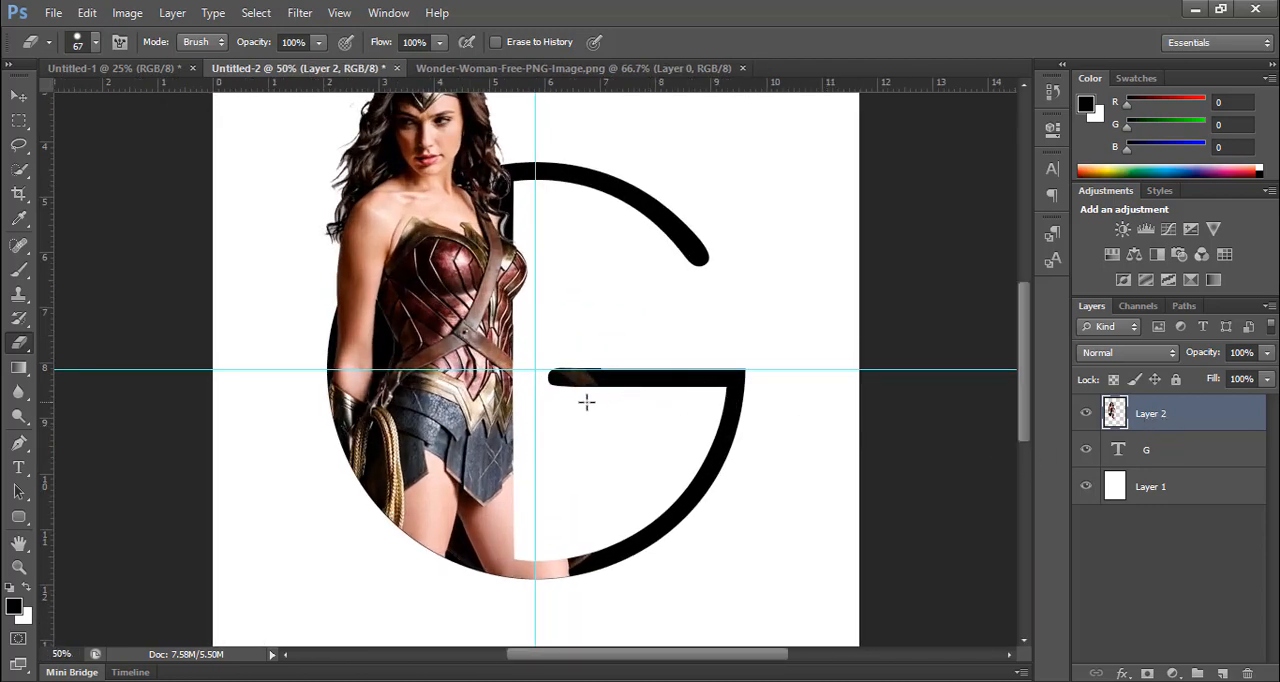
mouse_move(568, 365)
mouse_down()
mouse_move(588, 378)
mouse_move(587, 365)
mouse_up()
key(ctrl+minus)
key(ctrl+minus)
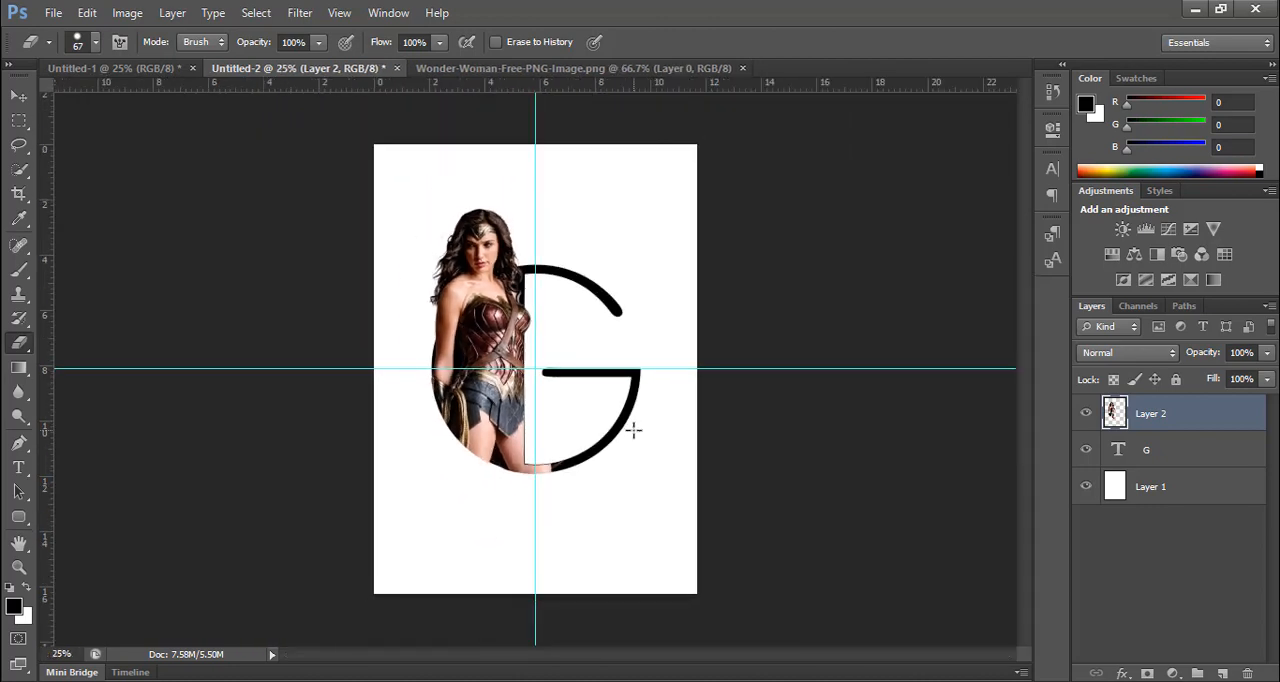
Step: Group the woman cutout and G layers, and move the group down so its centre lies near the horizontal guide
shift+click(1163, 456)
key(ctrl+g)
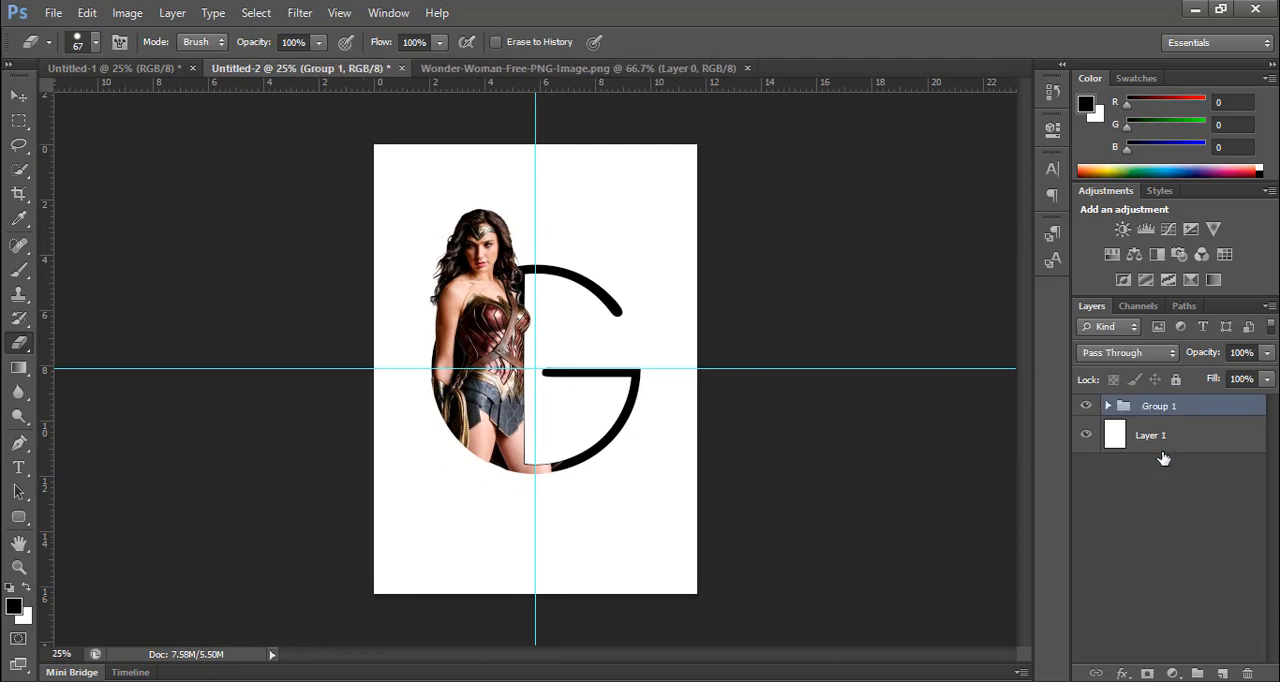
key(v)
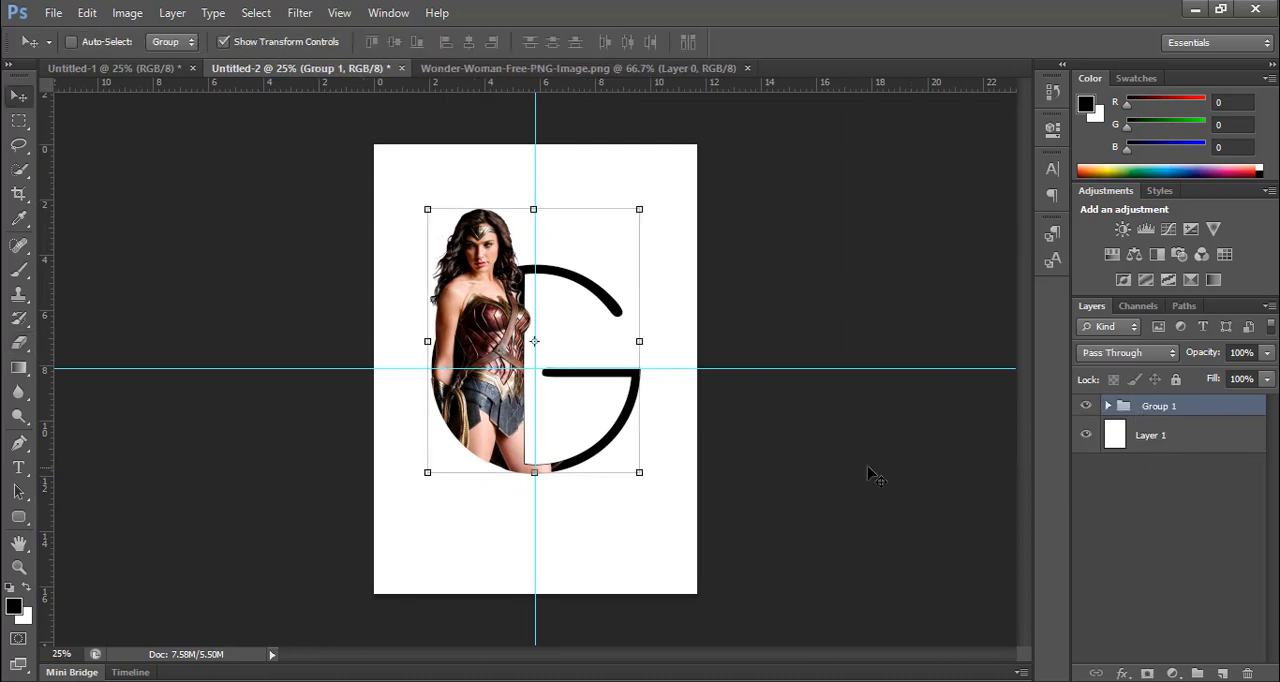
key(shift+Down)
key(shift+Down)
key(shift+Down)
key(shift+Down)
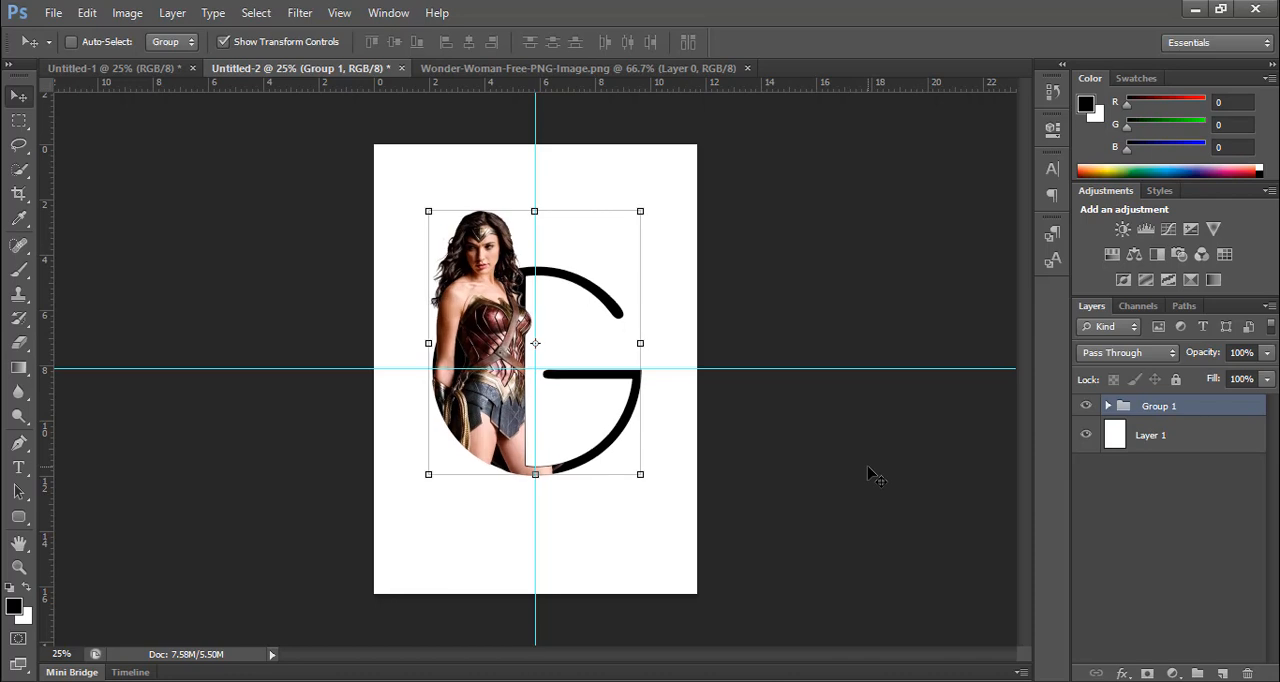
key(shift+Down)
key(shift+Down)
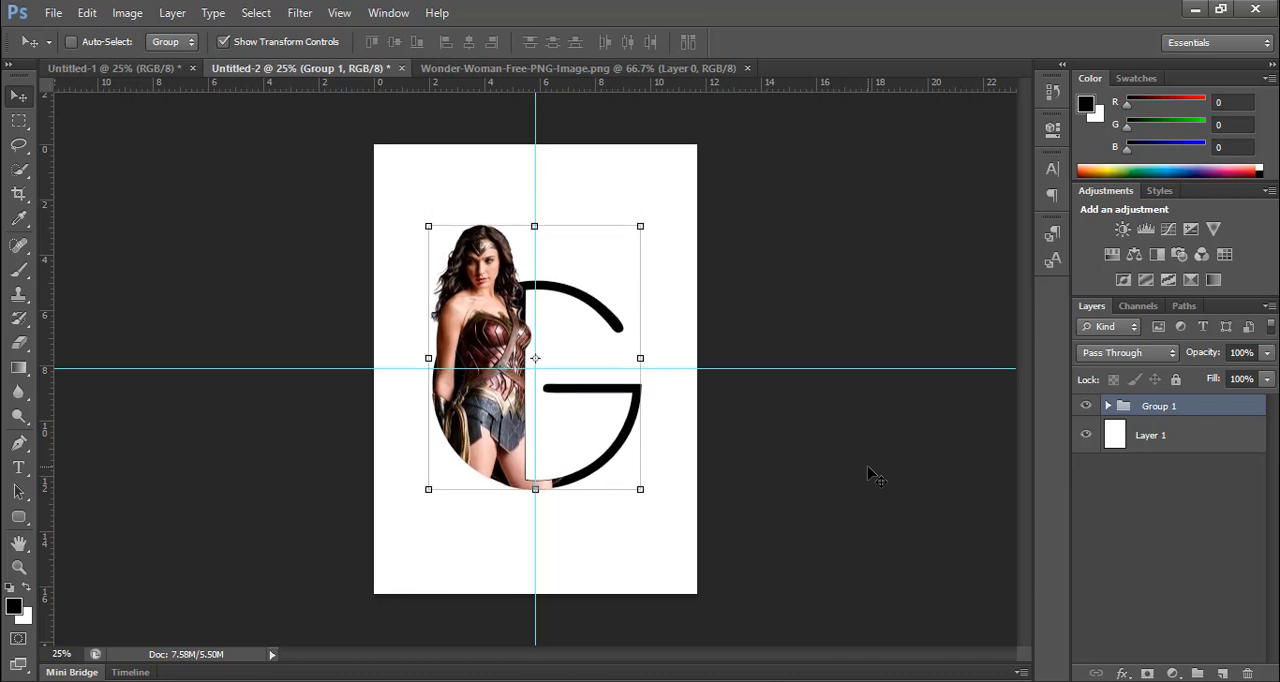
key(shift+Down)
key(shift+Down)
key(shift+Down)
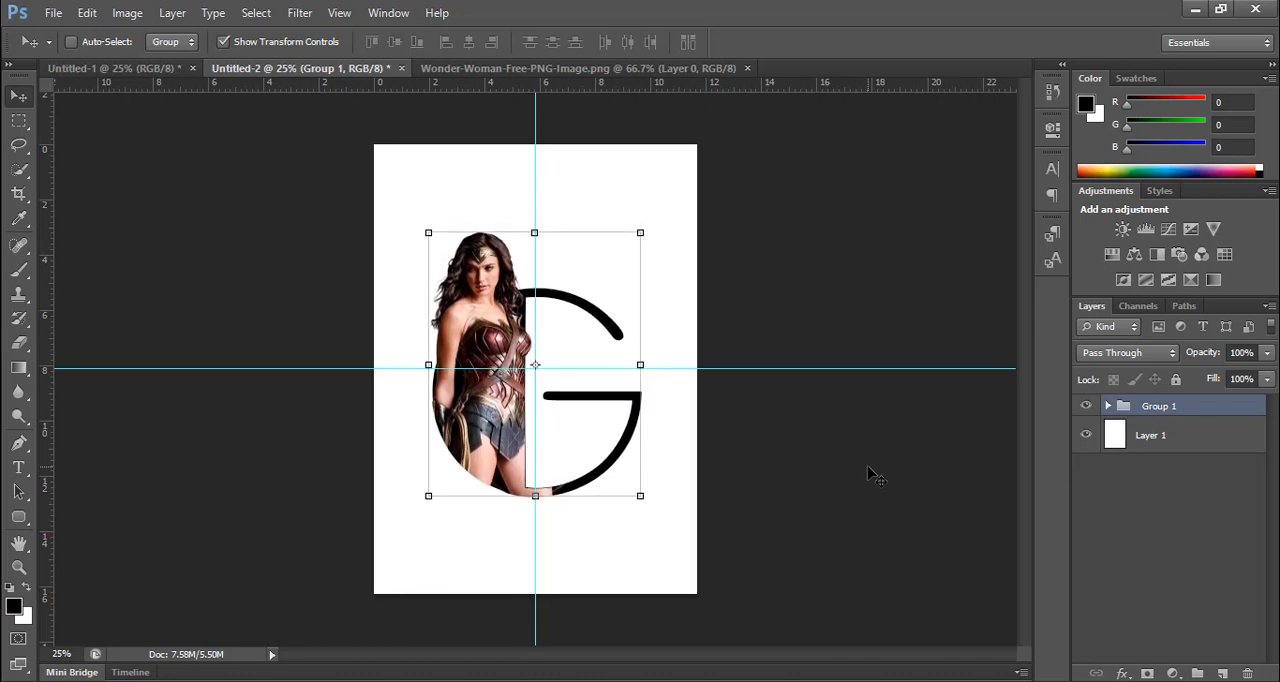
Step: Fine-tune the group's vertical position so its centre sits slightly above the horizontal guide
key(Up)
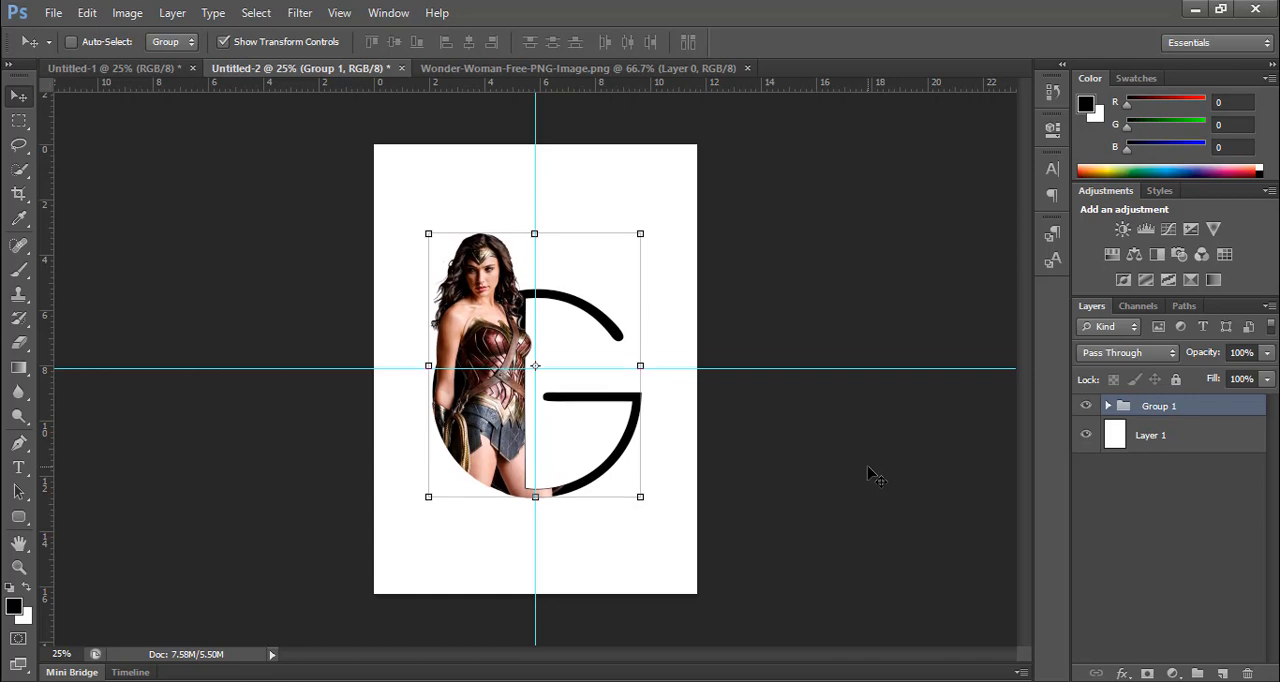
key(Down)
key(Down)
key(Up)
key(Up)
key(Up)
key(shift+Up)
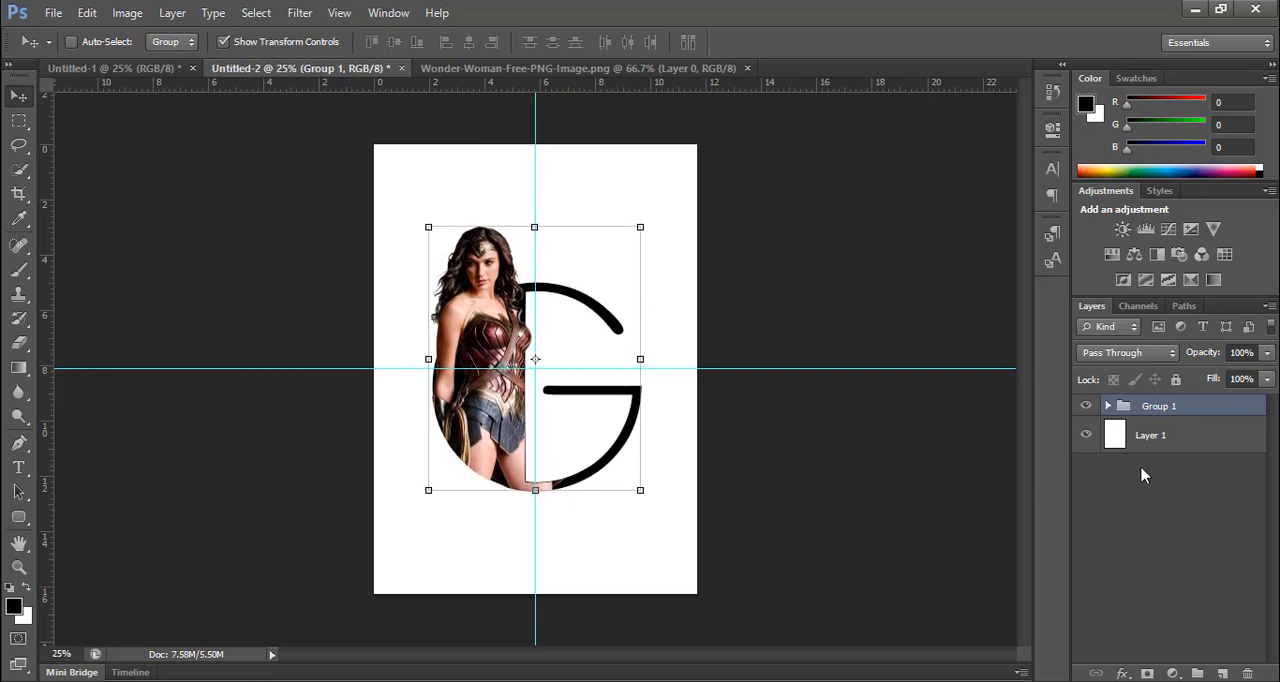
Step: Set the Type tool's font to Georgia Regular for new text
click(19, 468)
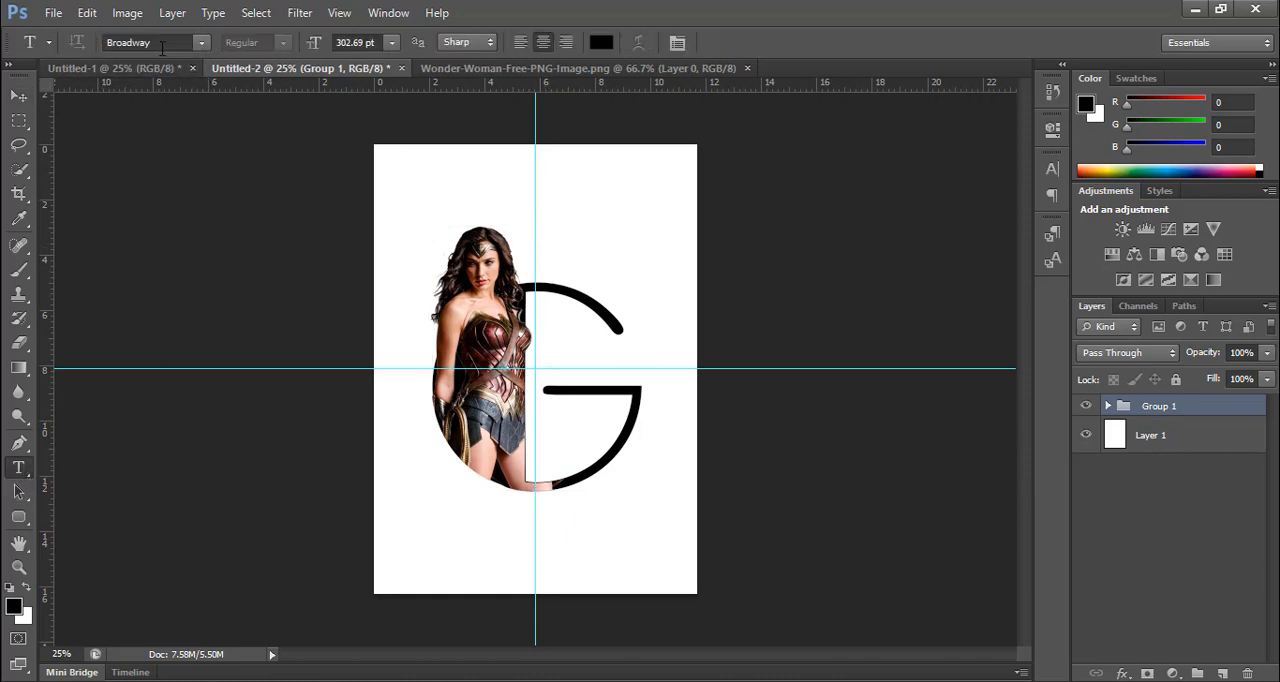
click(160, 44)
text(Georgia)
key(Return)
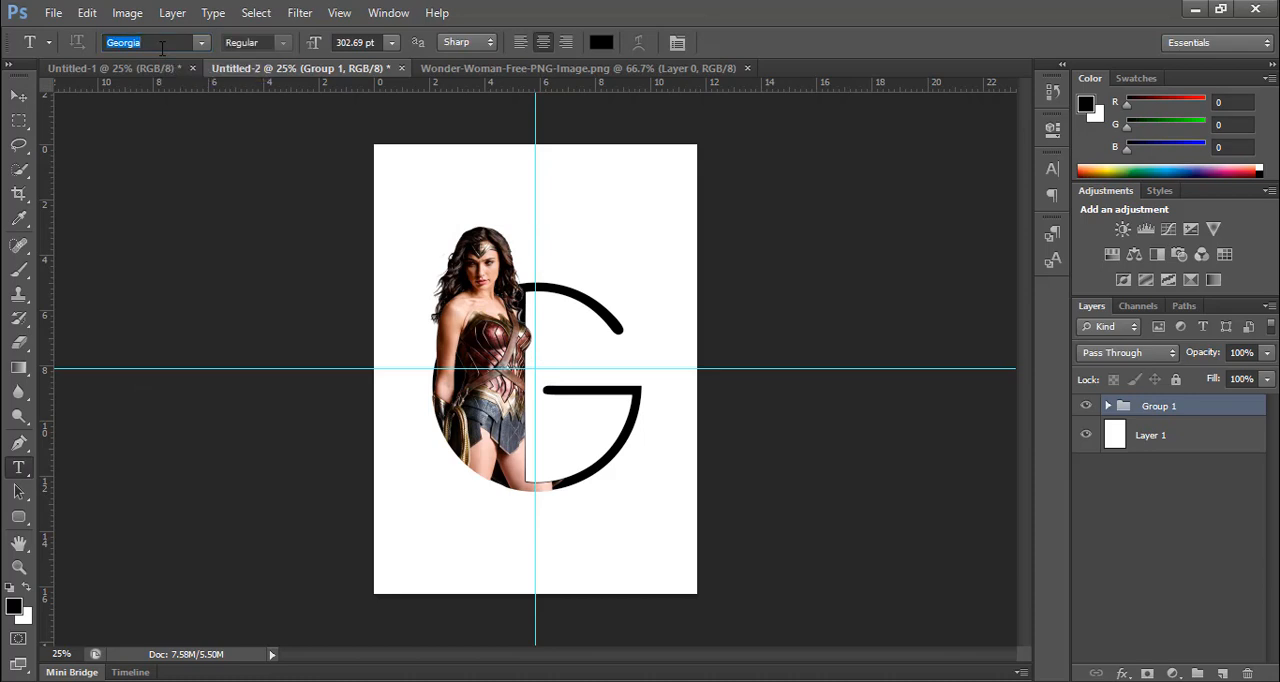
Step: Start a text layer near the poster's upper edge with the letter G and scale it down to about 47 pt
click(542, 182)
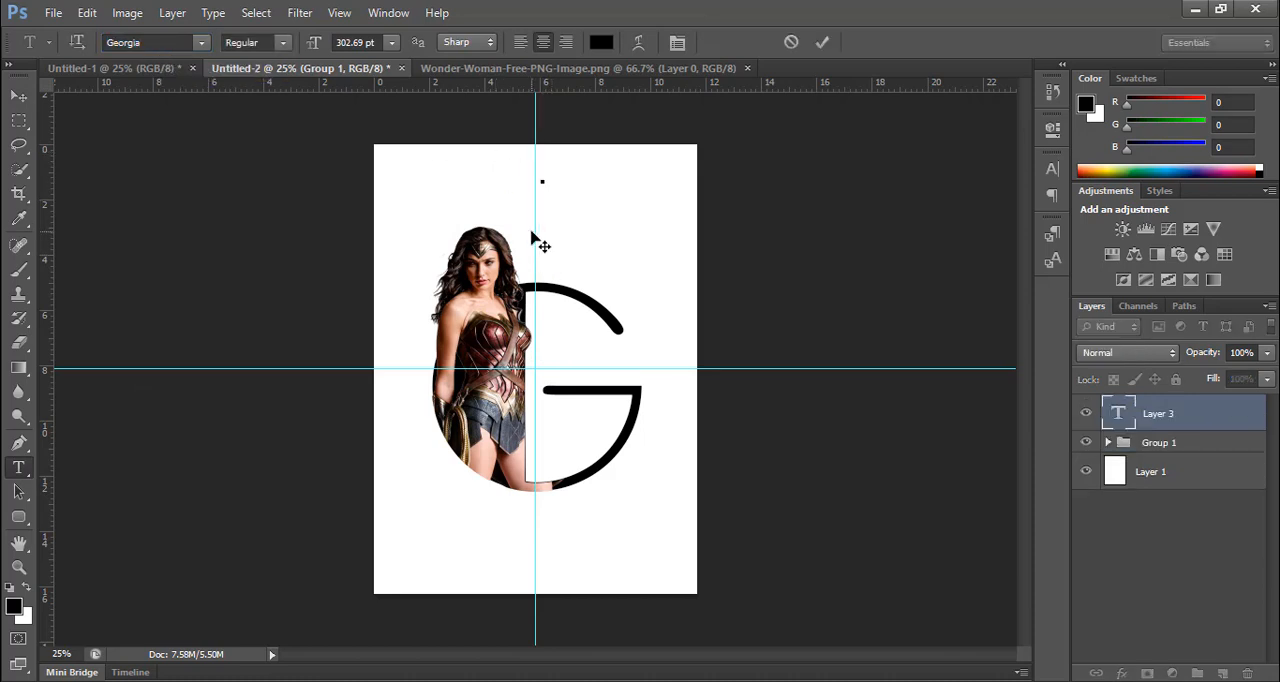
text(G)
drag(571, 309, 620, 192)
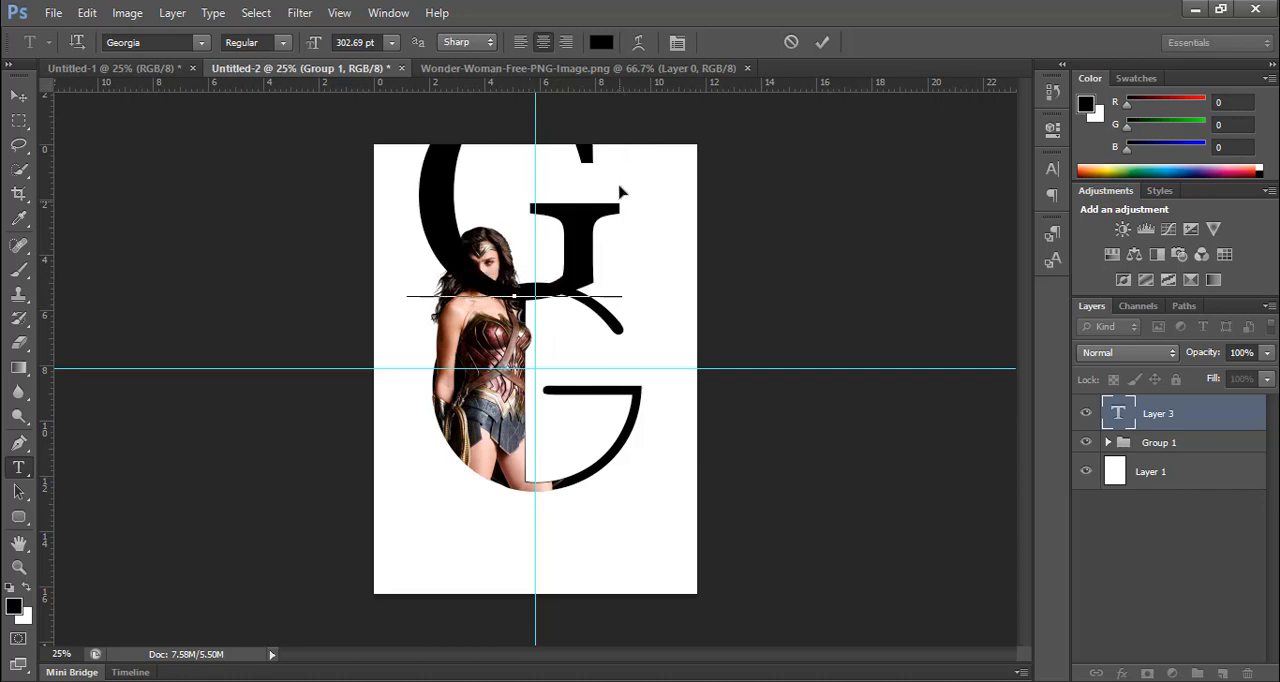
key(ctrl)
drag(540, 308, 533, 242)
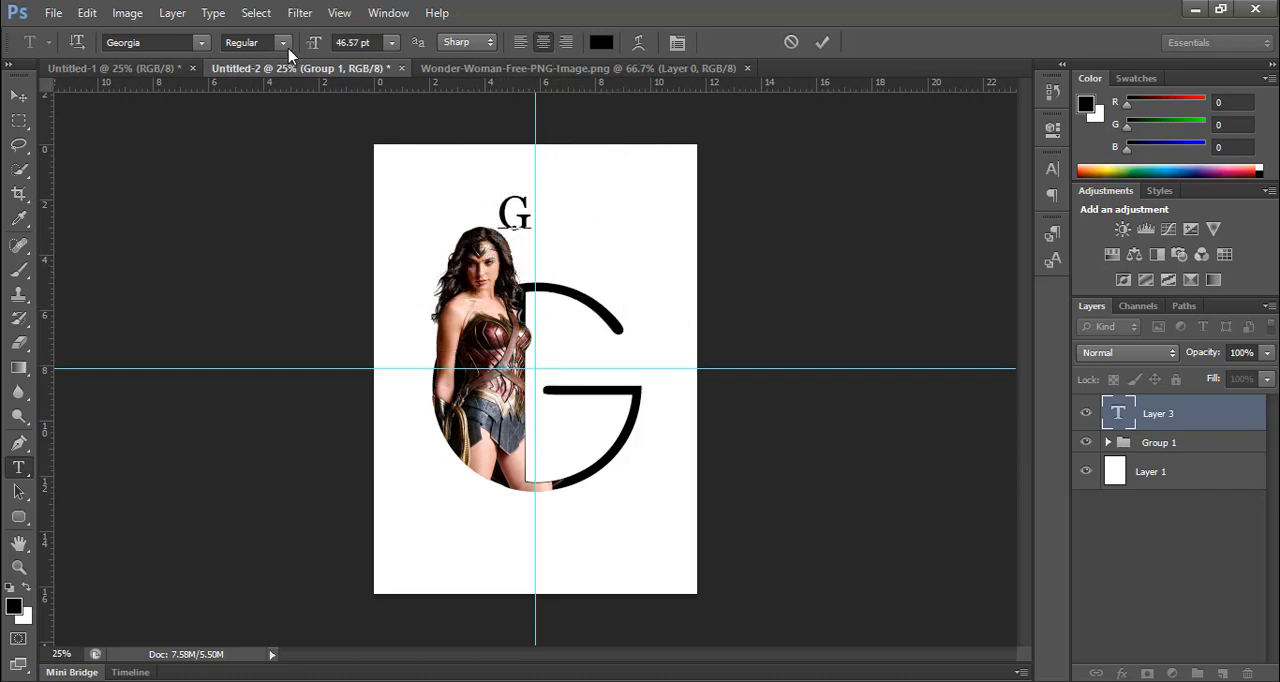
Step: Set the font size of the small G above the woman to 23 pt
click(335, 42)
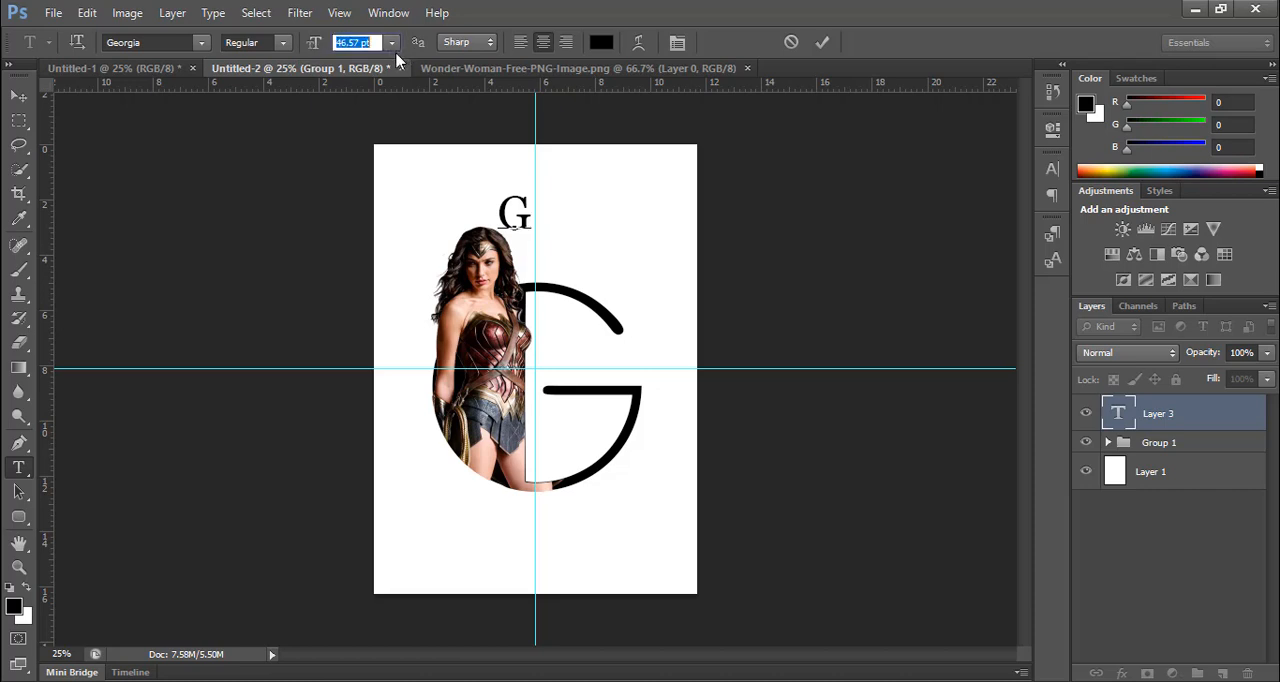
text(234)
key(BackSpace)
click(822, 42)
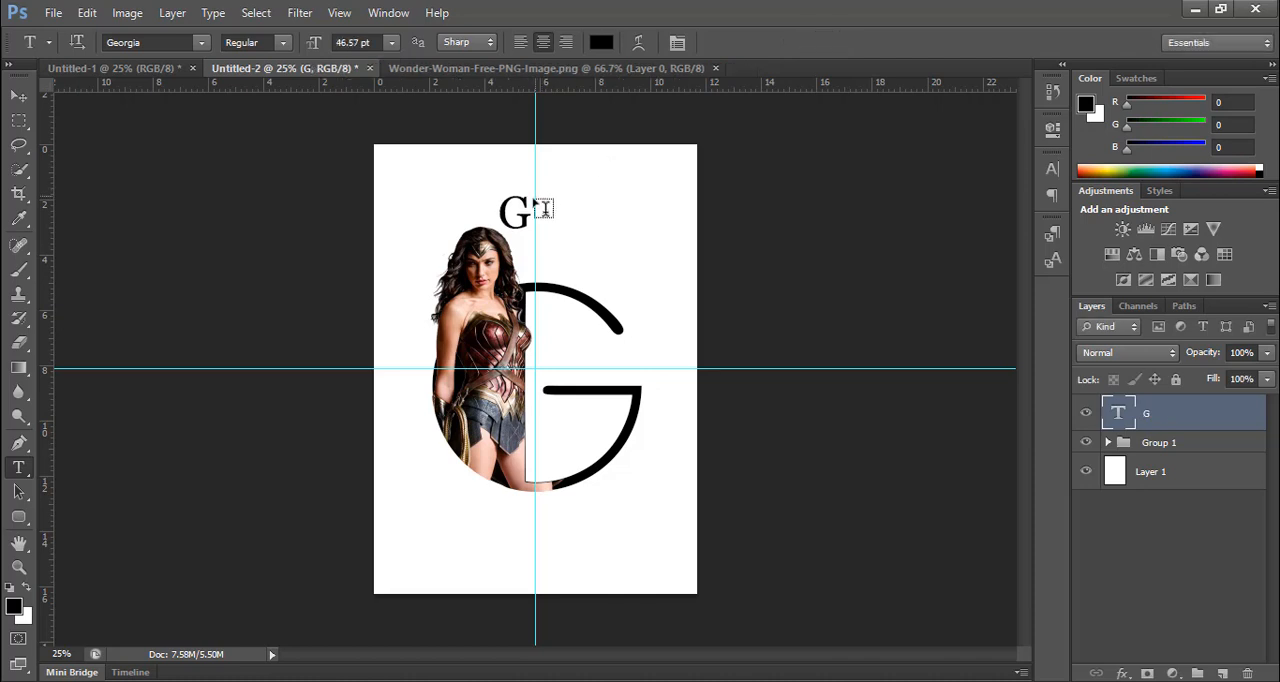
drag(531, 209, 495, 199)
drag(338, 42, 395, 47)
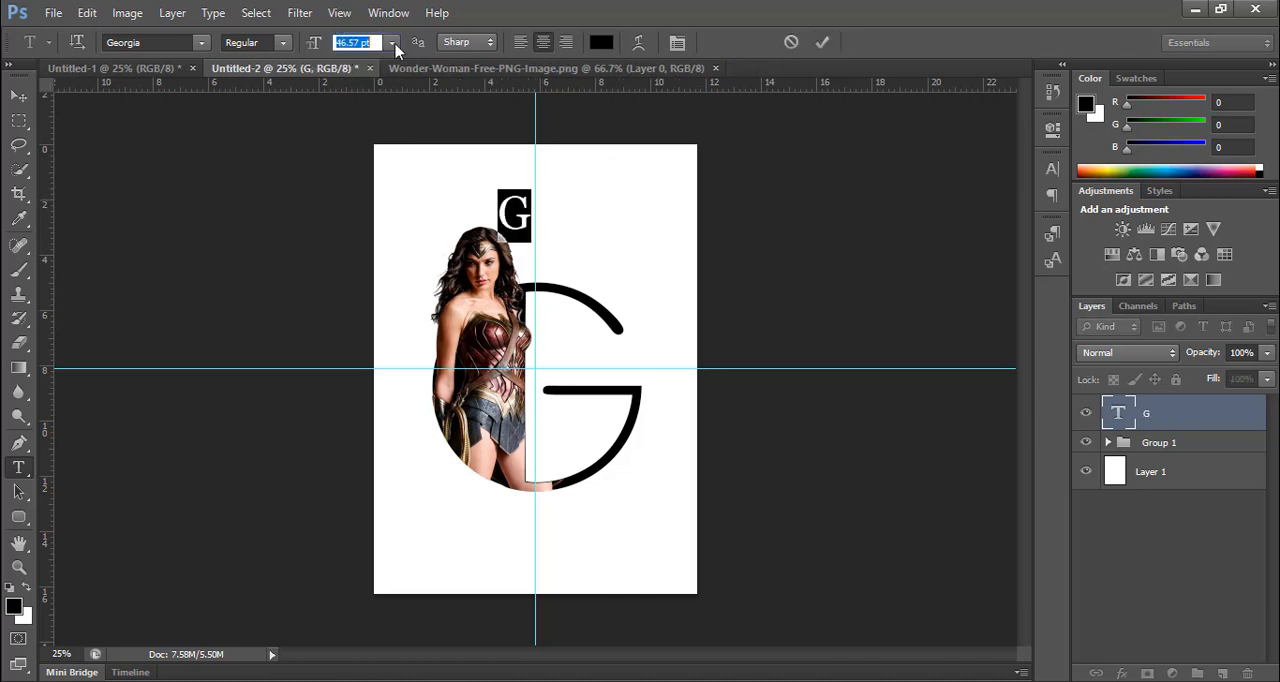
text(23)
key(Return)
Step: Complete the upper text as "G A L" and centre it on the vertical guide
click(514, 192)
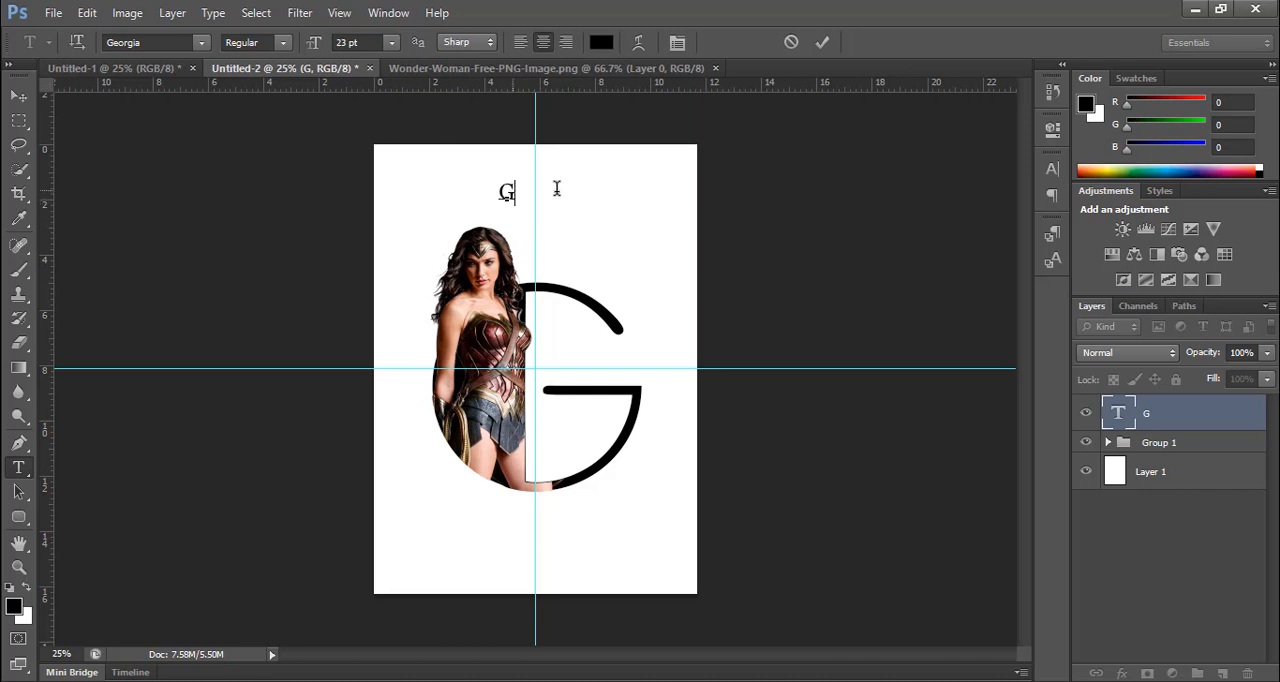
text(AA)
key(BackSpace)
text(L)
drag(594, 240, 623, 254)
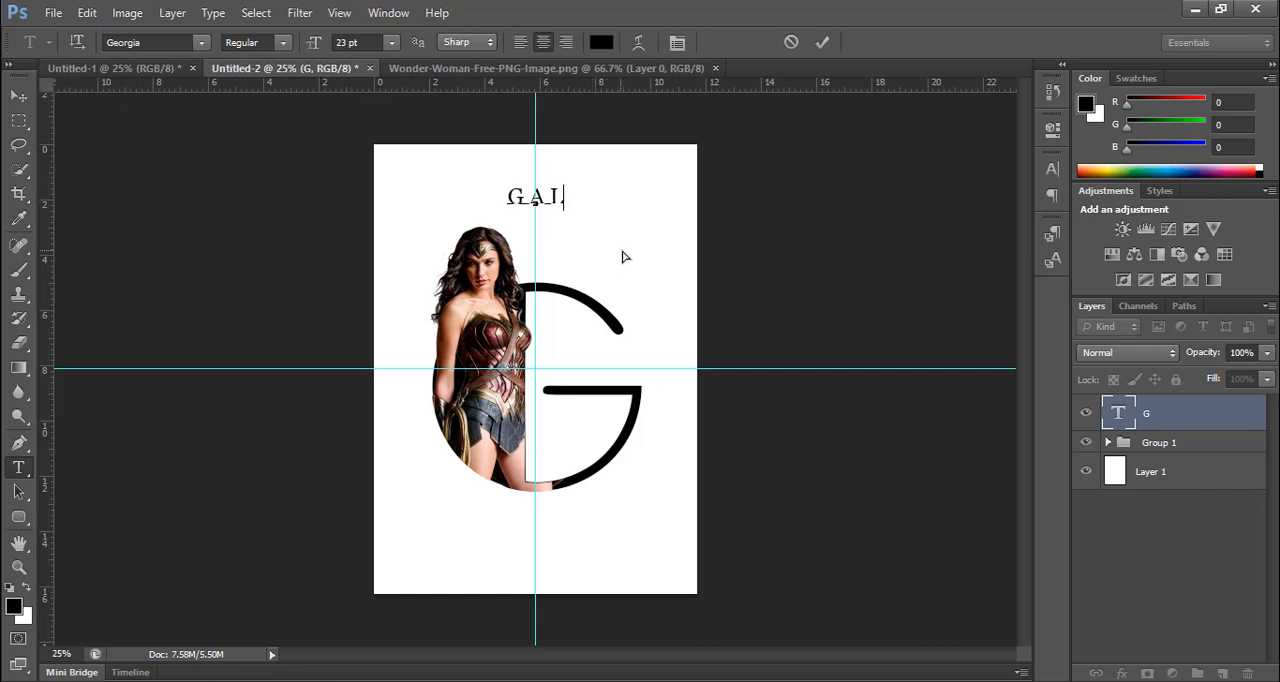
click(822, 42)
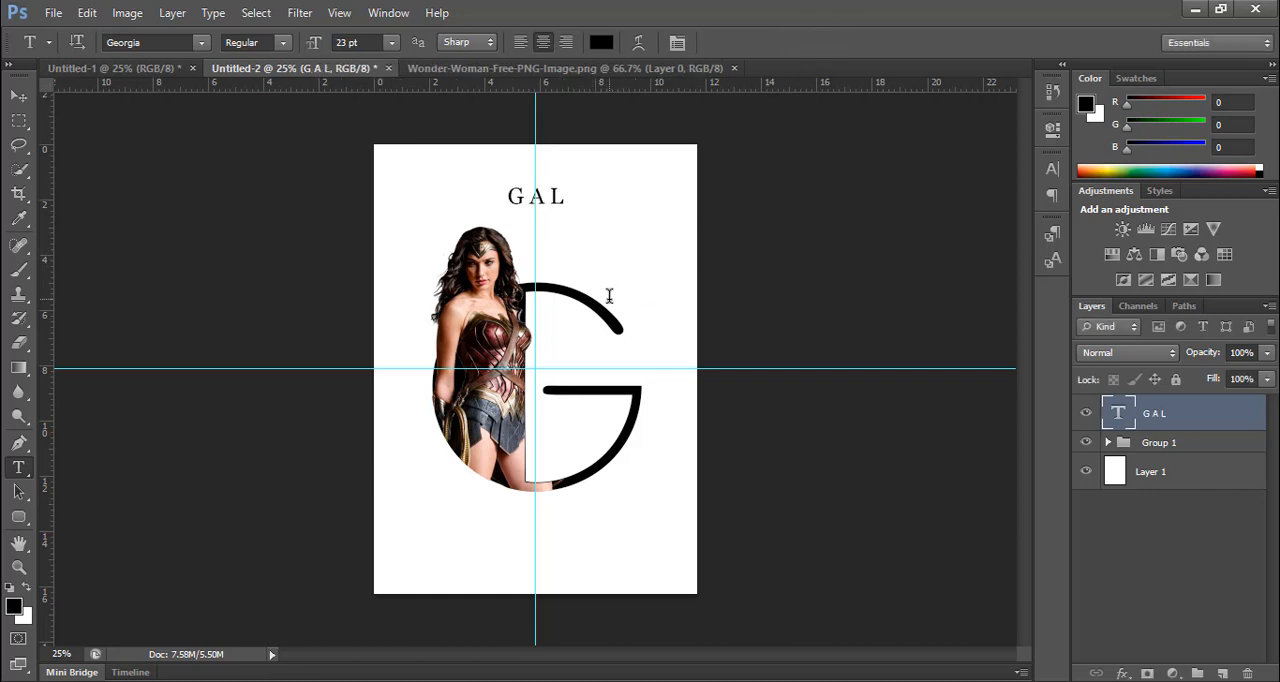
Step: Change the text colour of "G A L" to #121212
click(548, 197)
key(ctrl+a)
click(601, 42)
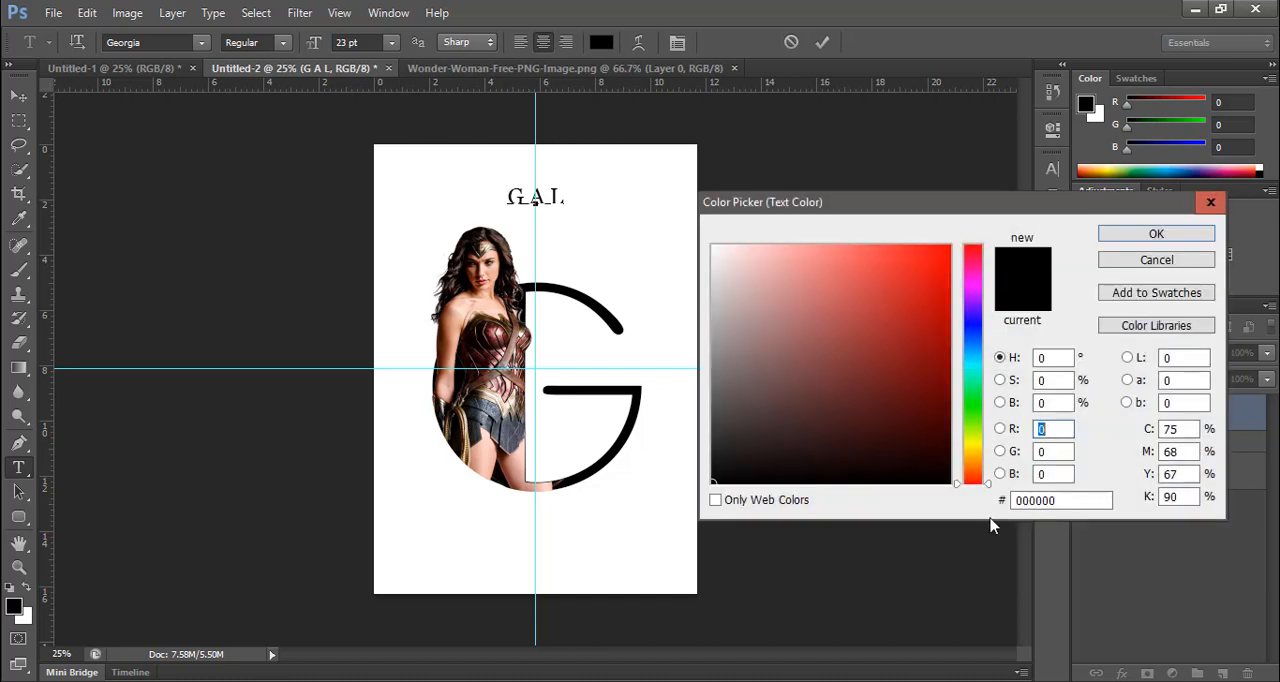
drag(1080, 500, 865, 512)
text(121)
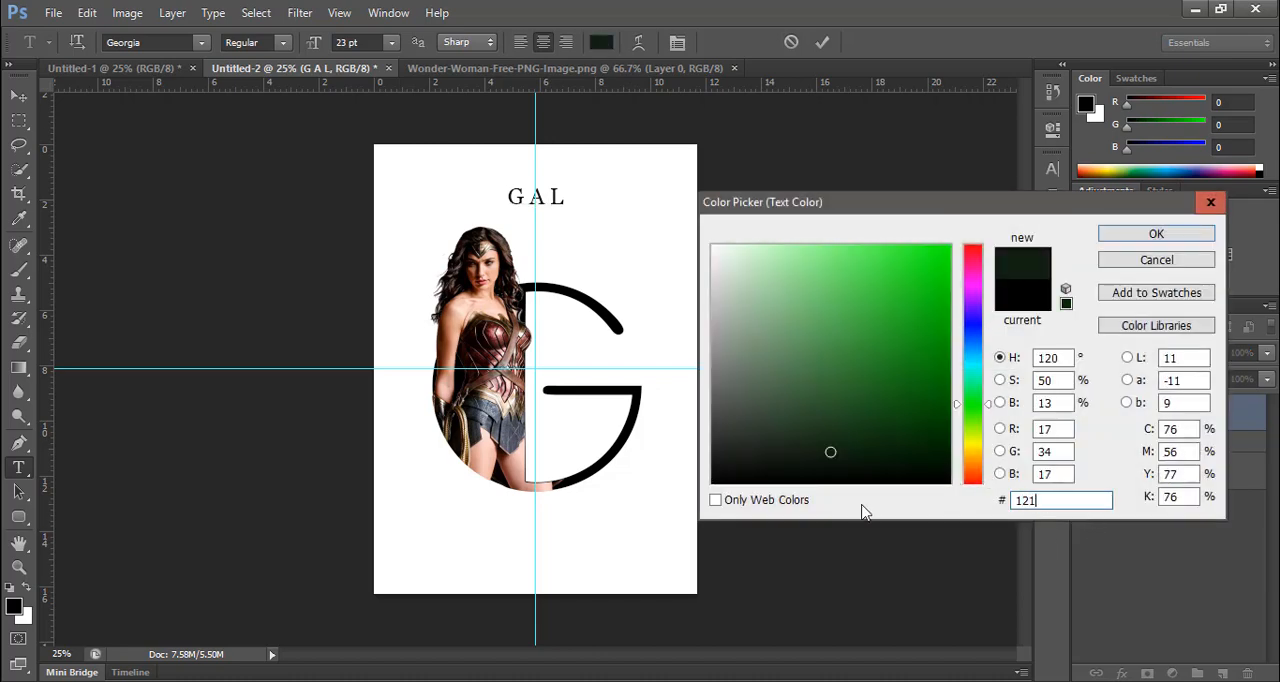
text(212)
click(1136, 237)
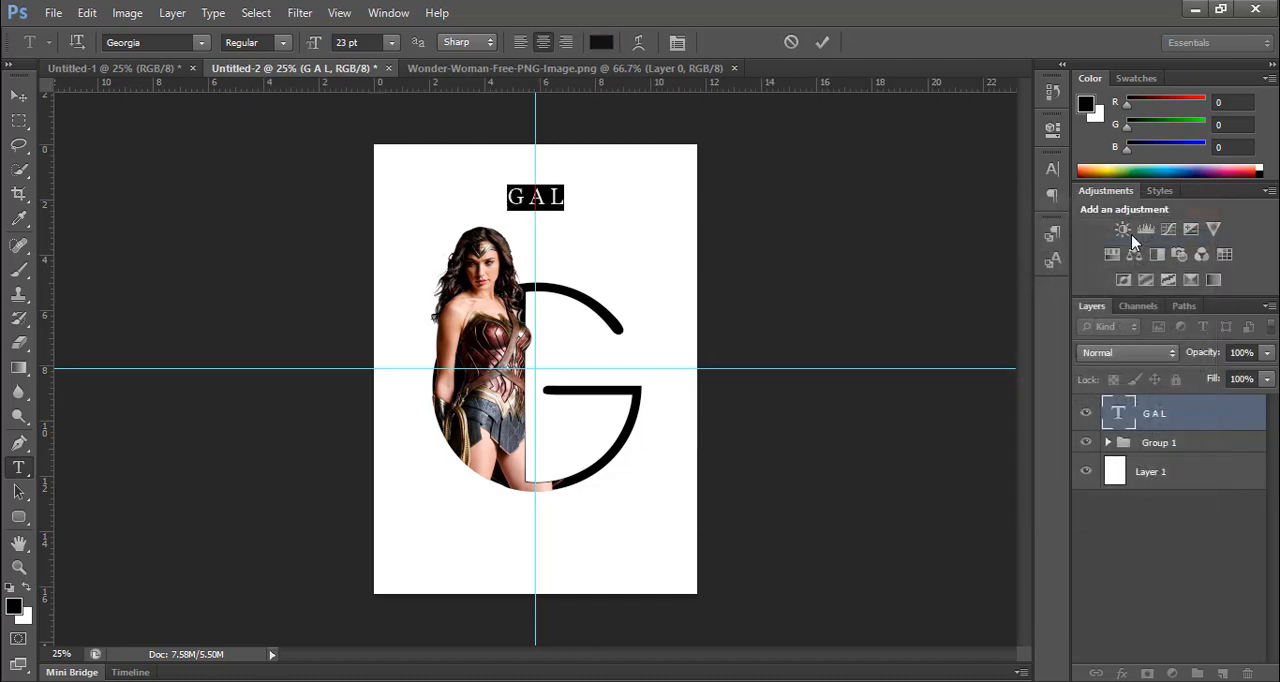
click(822, 42)
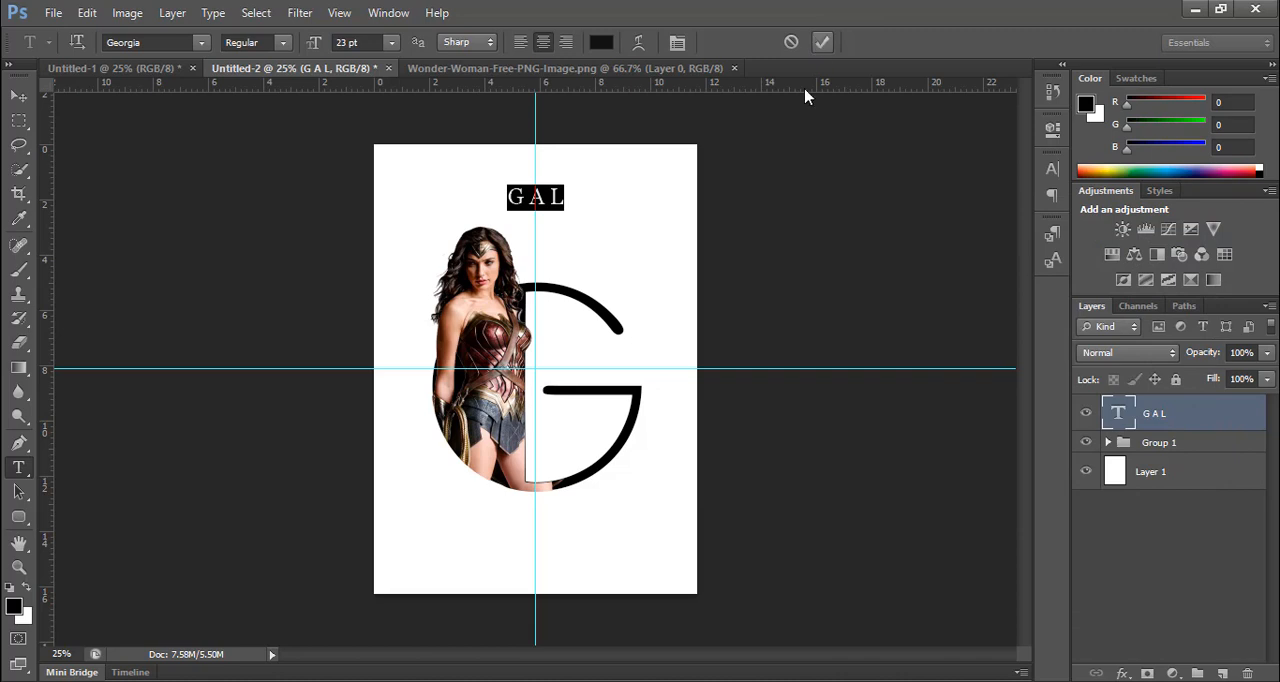
Step: Add a new text layer reading "G A D O T" near the poster's lower edge
click(527, 578)
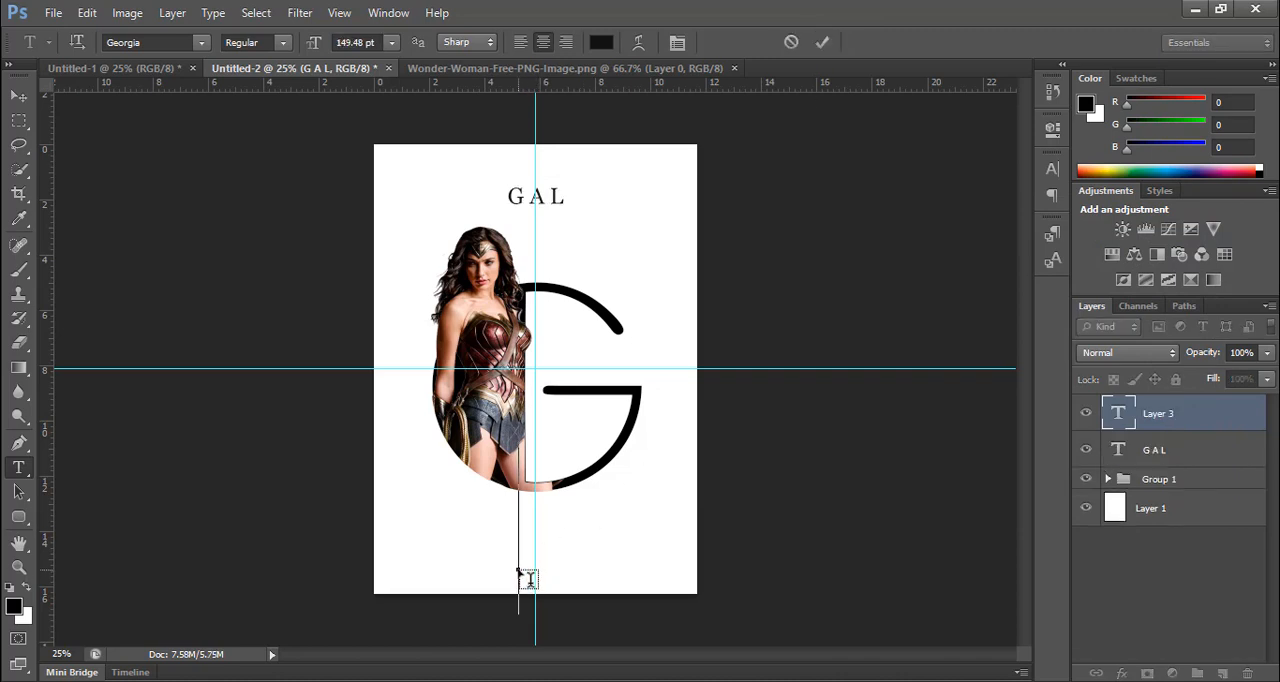
text(G)
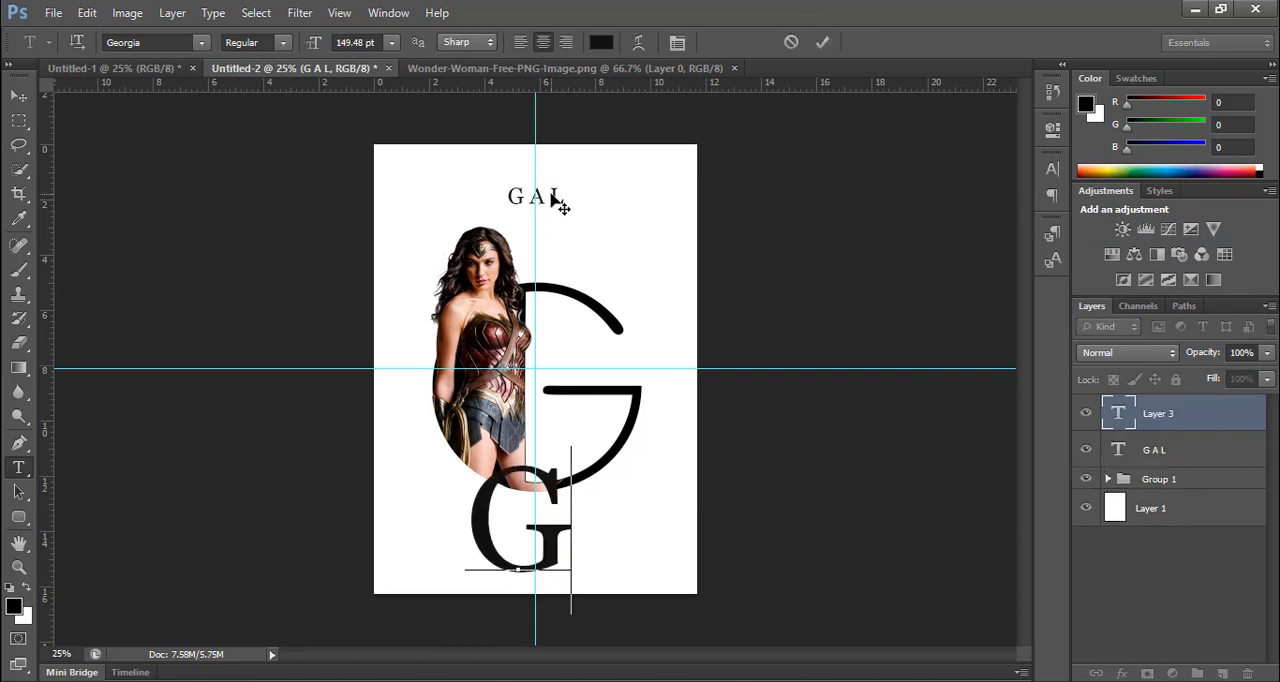
text( A )
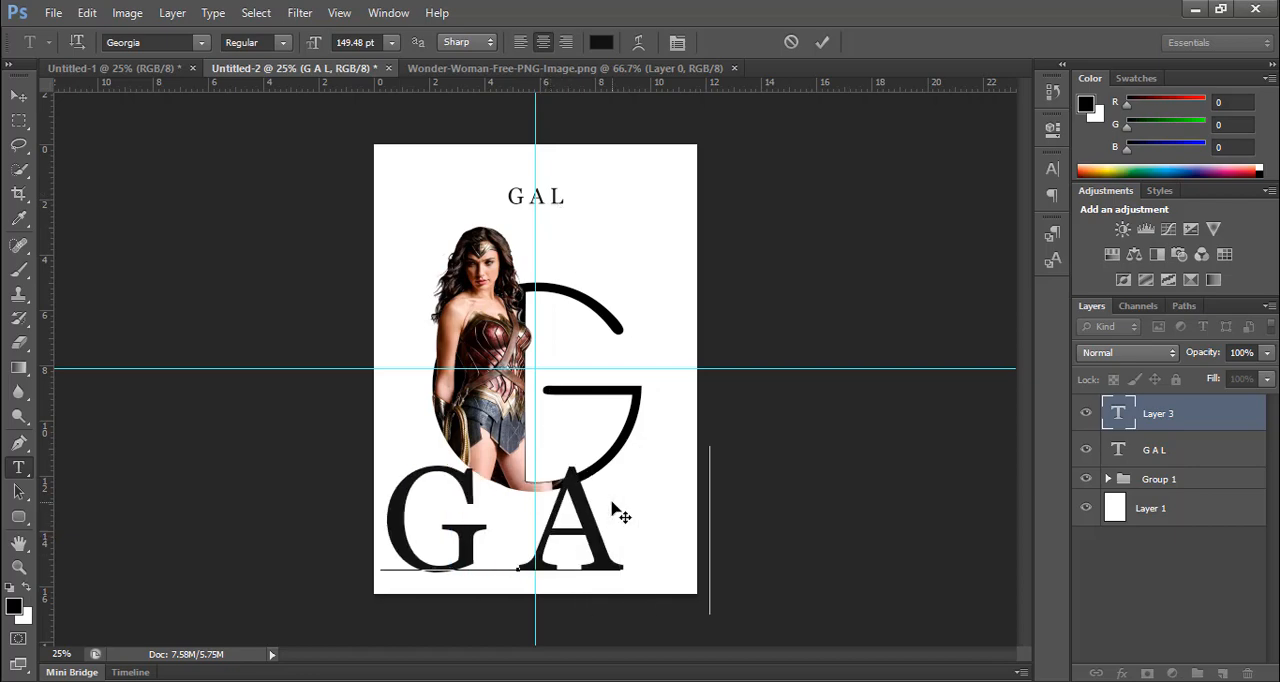
text(D G T)
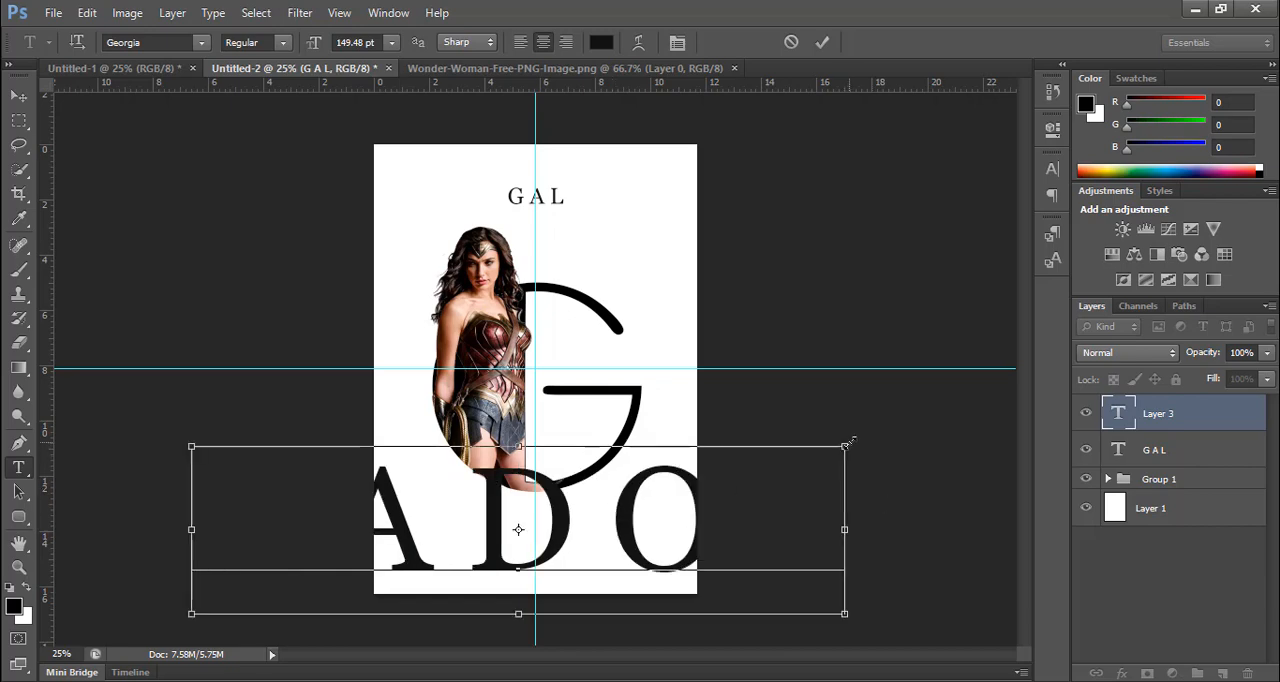
Step: Scale down the "G A D O T" text, place it below the large G, and set its font size to 23 pt
drag(843, 447, 267, 513)
drag(339, 40, 381, 42)
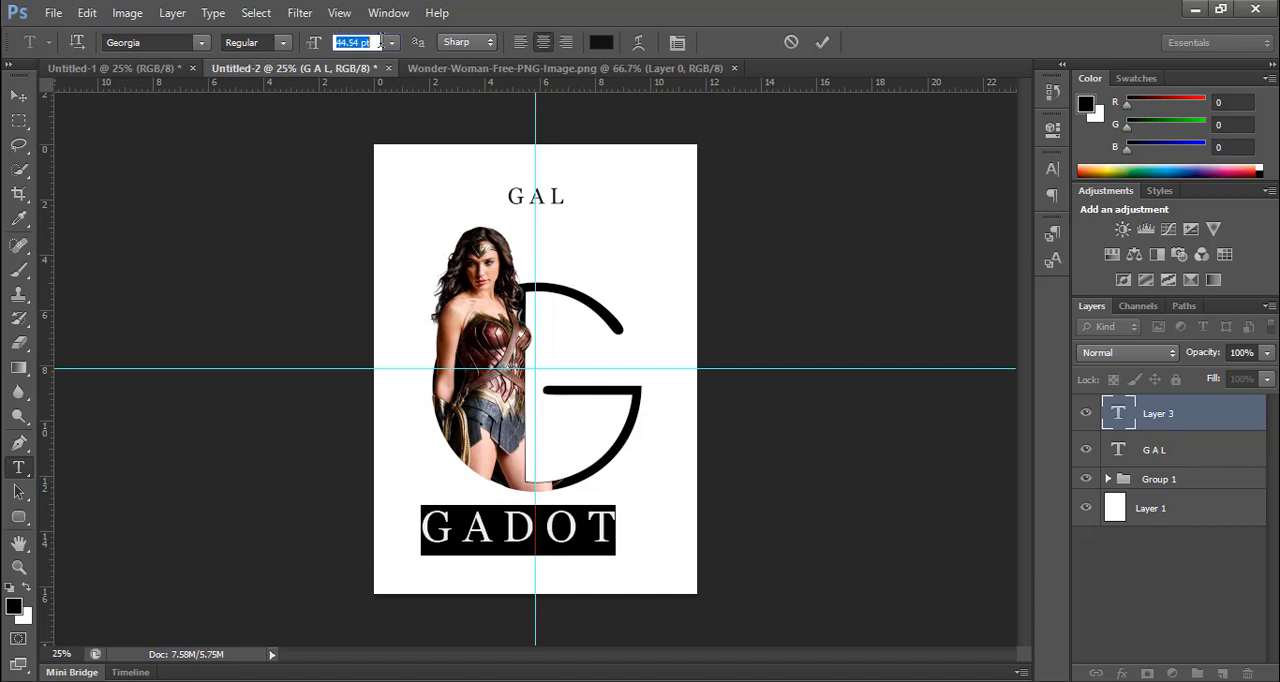
text(23)
key(Return)
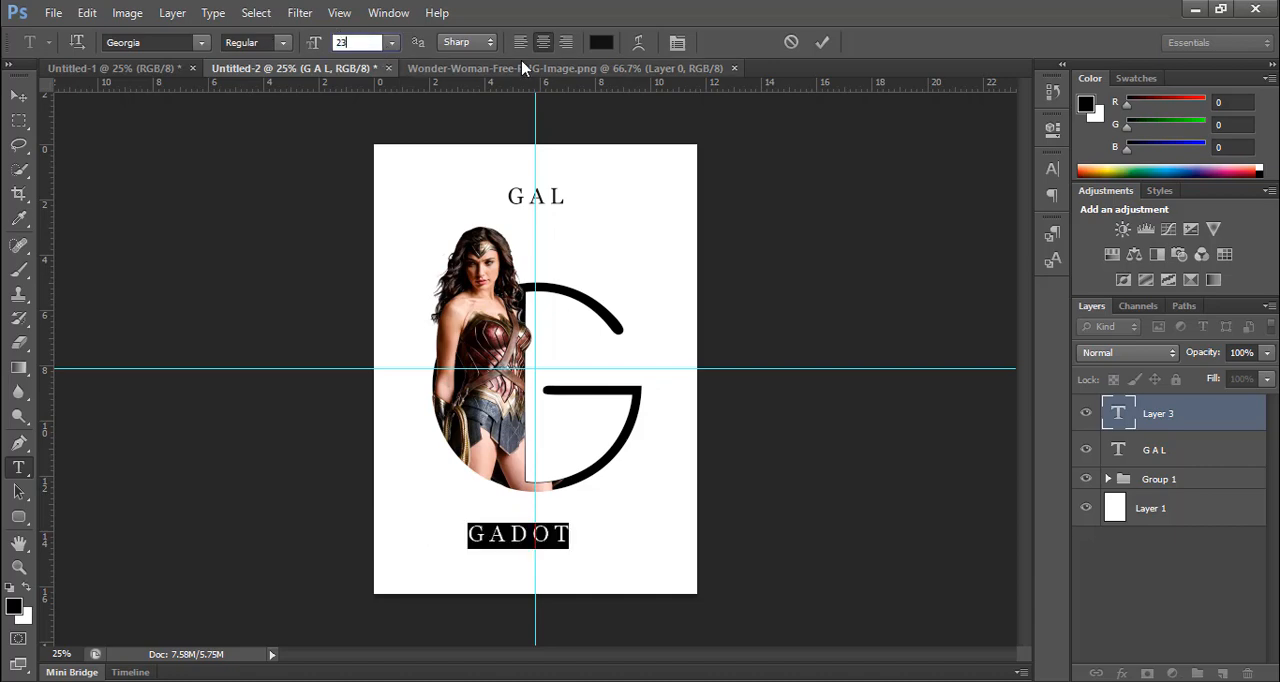
click(822, 42)
click(536, 578)
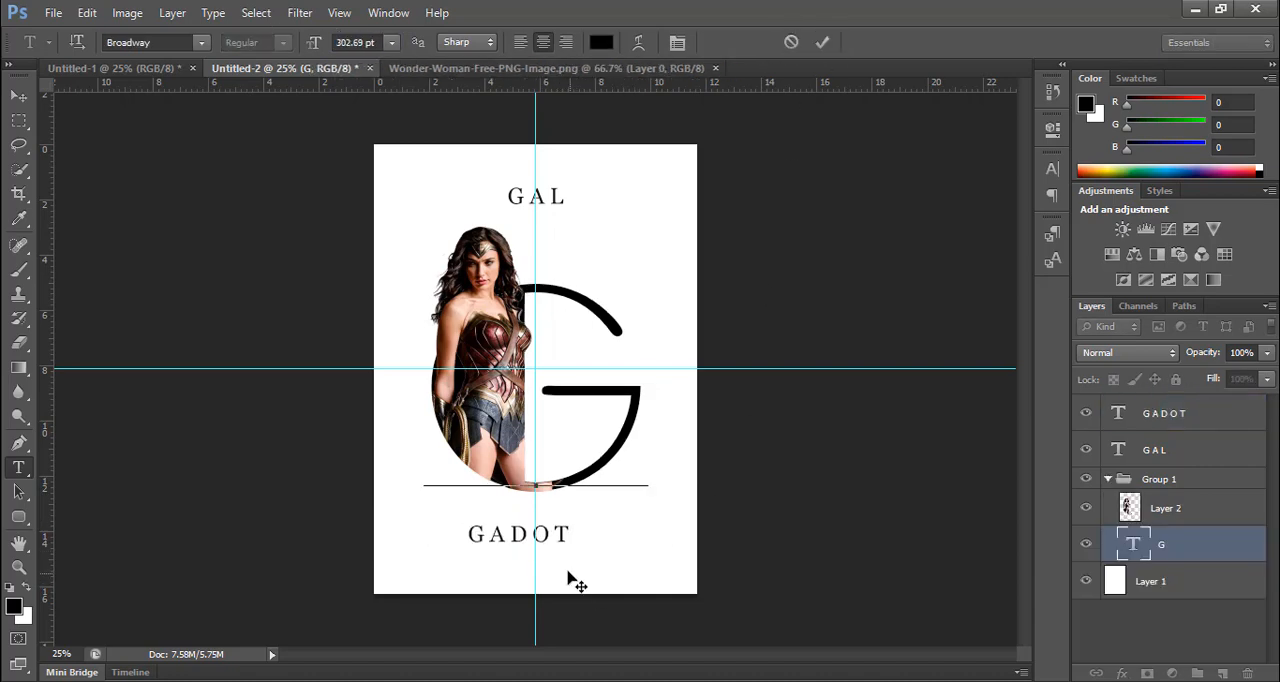
click(822, 42)
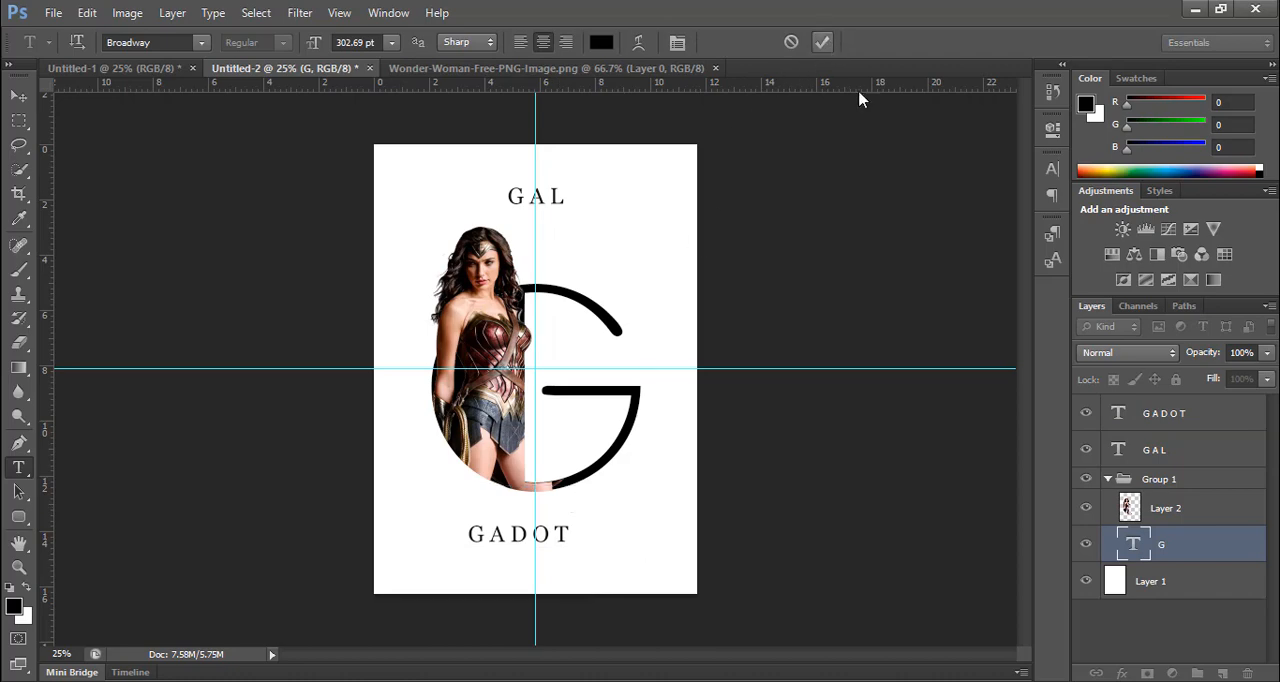
Step: Collapse the woman and G group, and nudge the "G A D O T" text sideways until it is centred on the vertical guide
click(1107, 479)
click(1165, 413)
key(v)
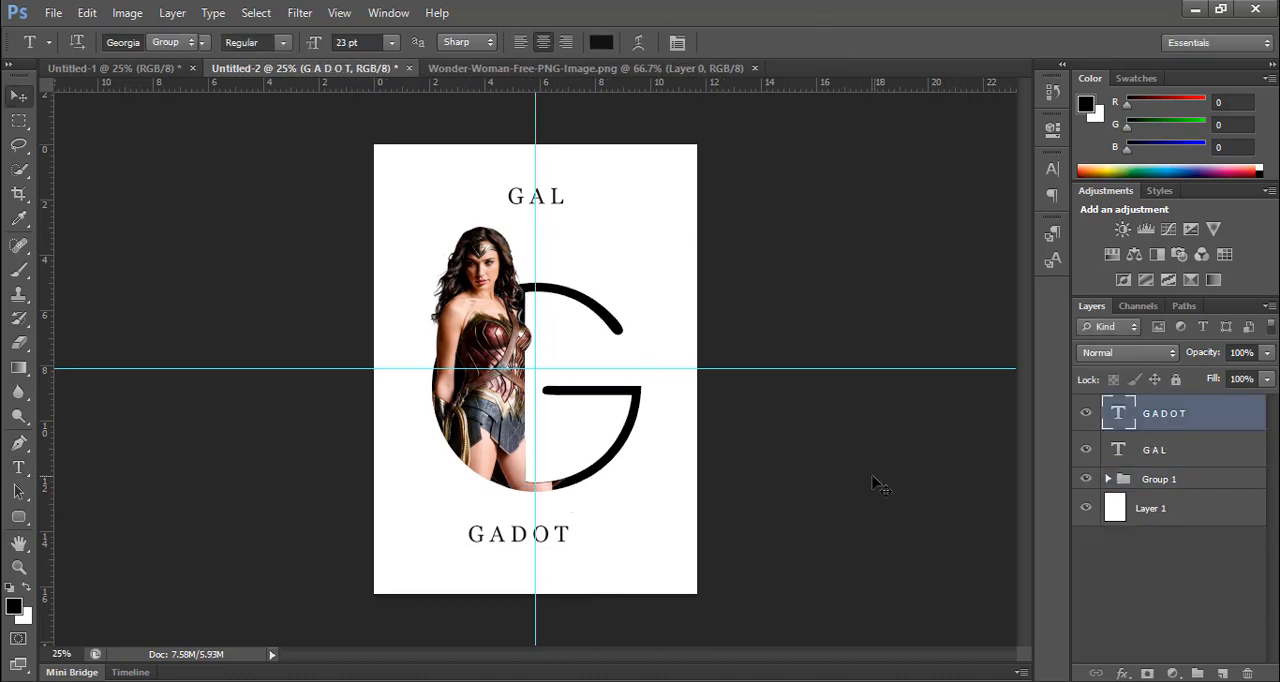
key(shift+Right)
key(shift+Right)
key(shift+Right)
key(shift+Right)
key(shift+Right)
key(shift+Right)
key(shift+Right)
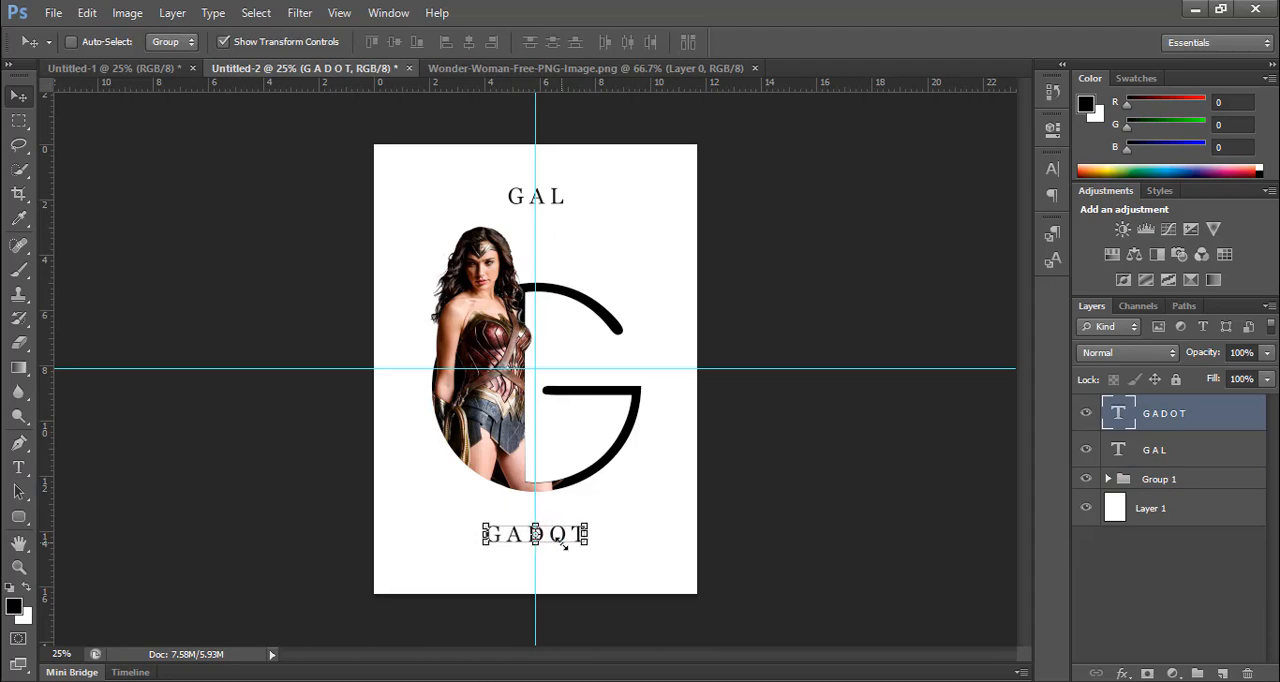
click(1180, 550)
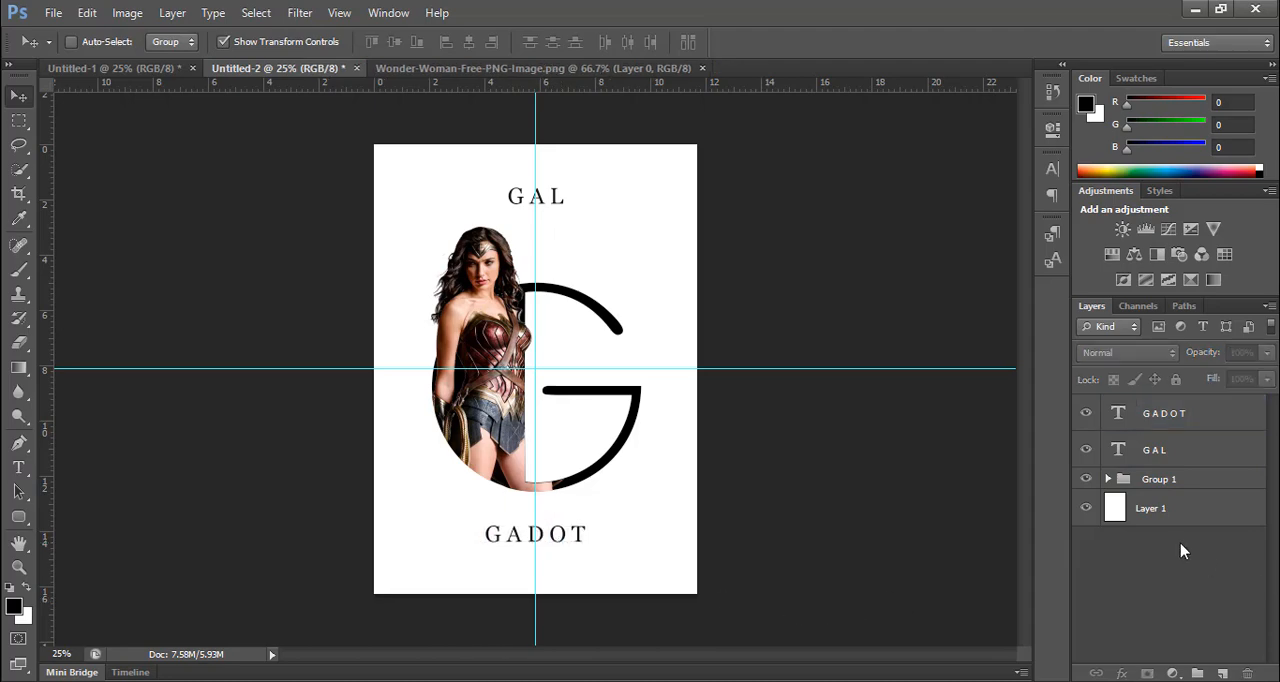